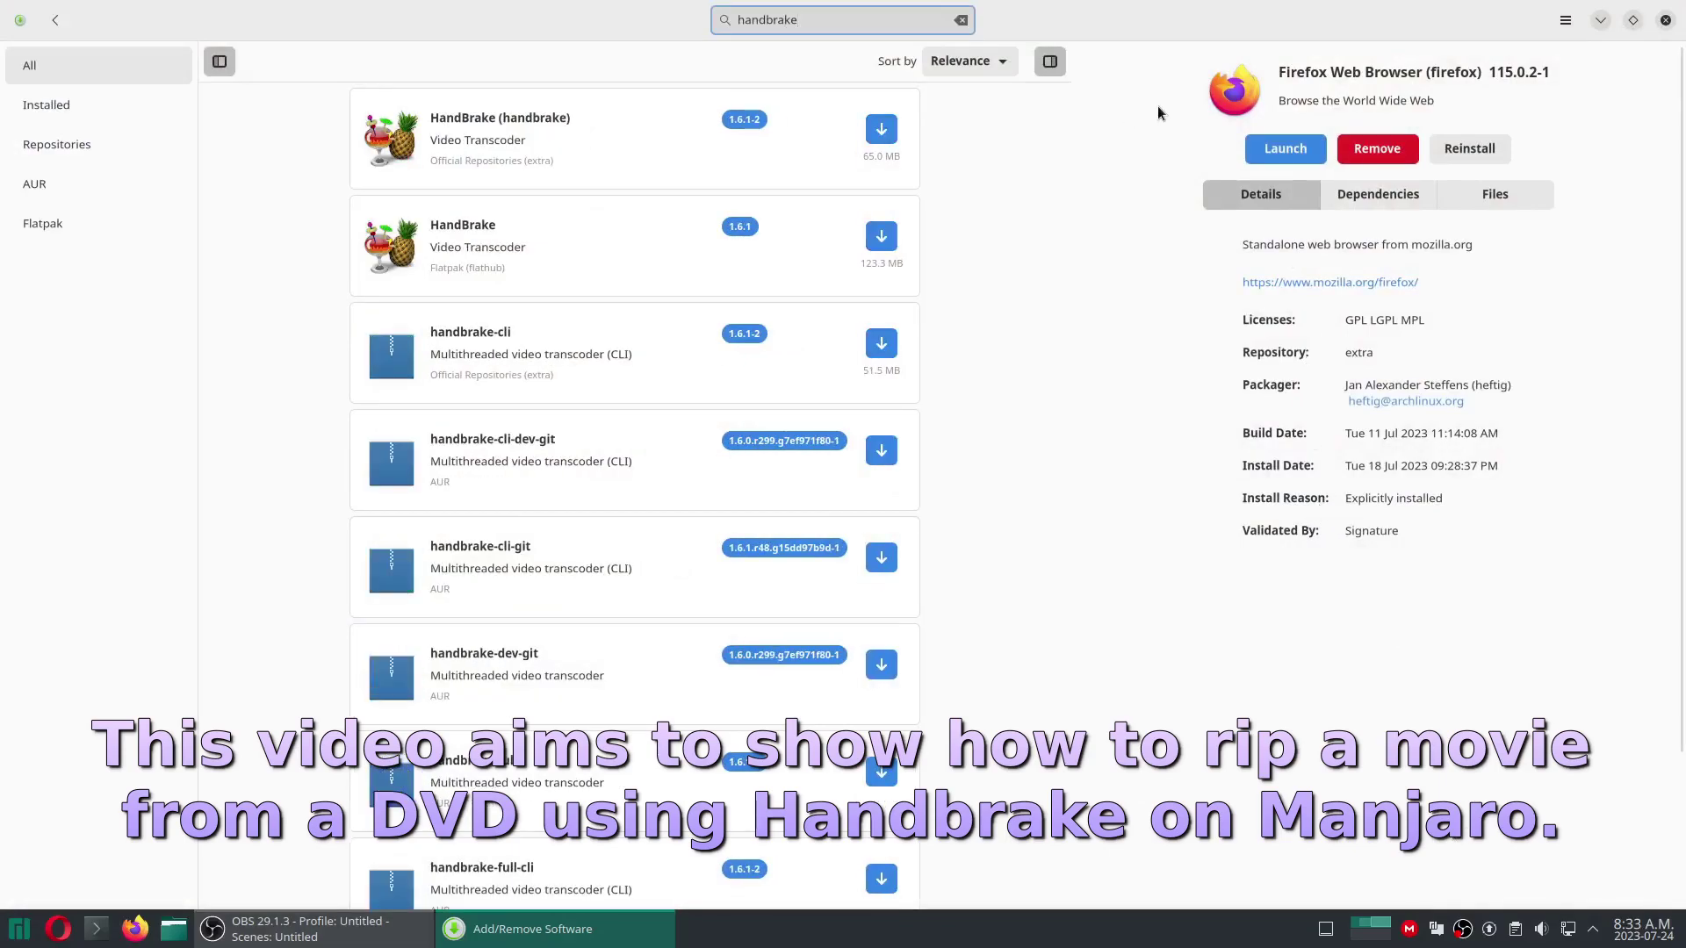
# Hide the package details pane and open the page of the HandBrake (handbrake) package from the official repositories to review its description
pyautogui.click(1054, 65)
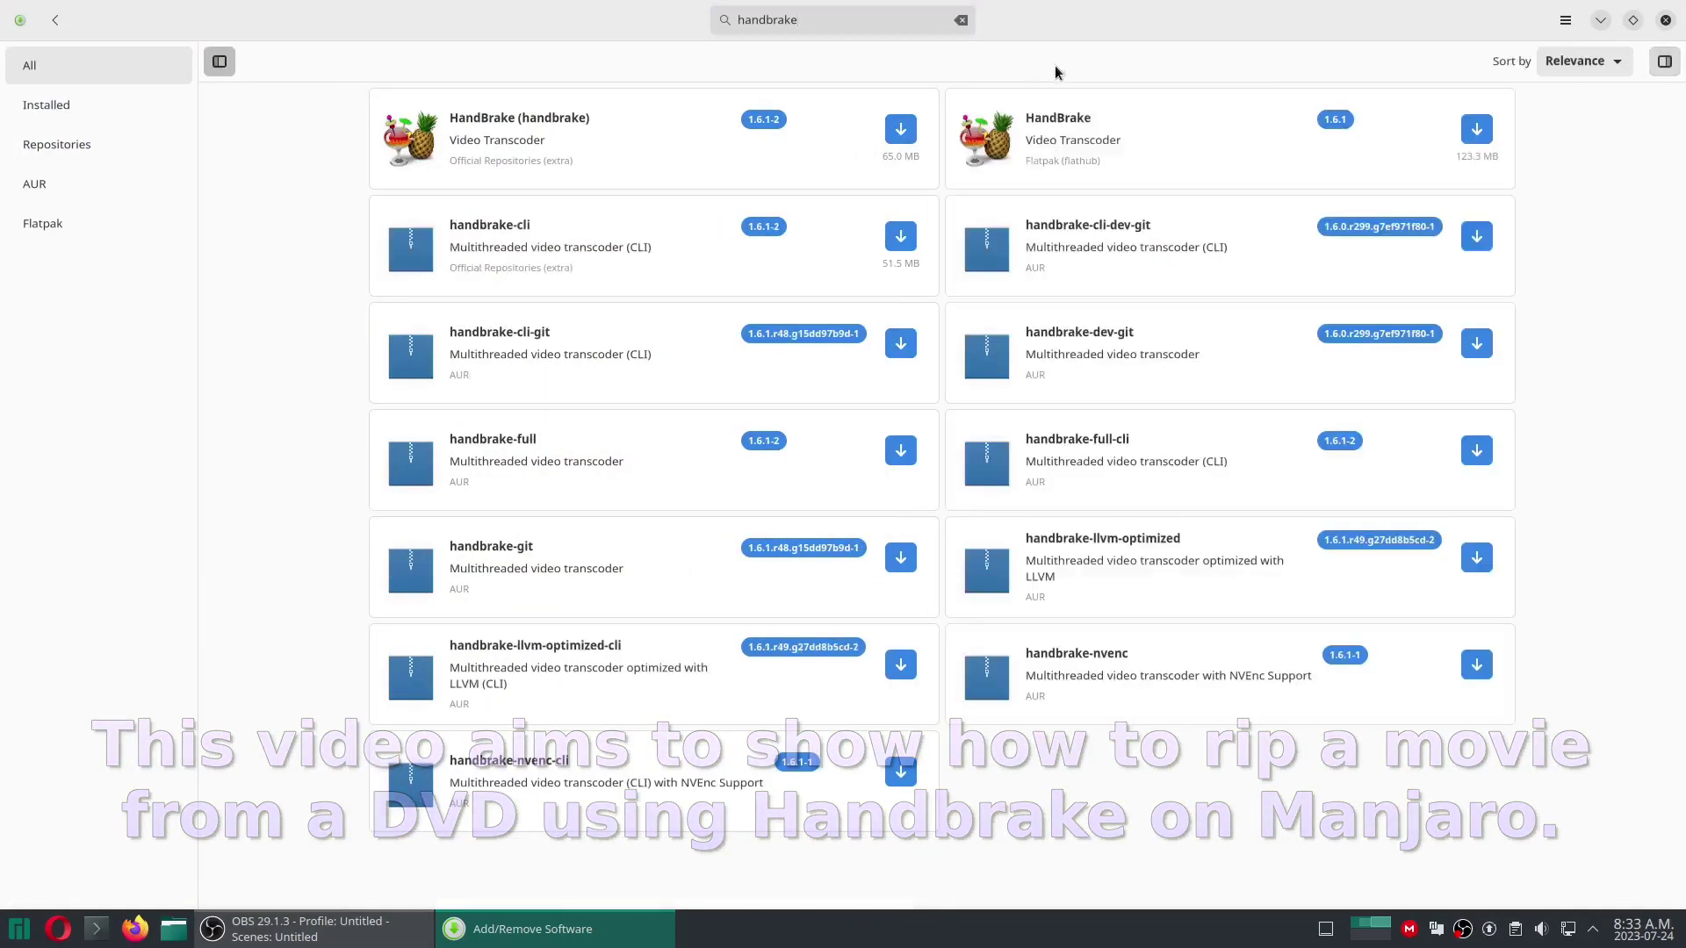
pyautogui.click(613, 146)
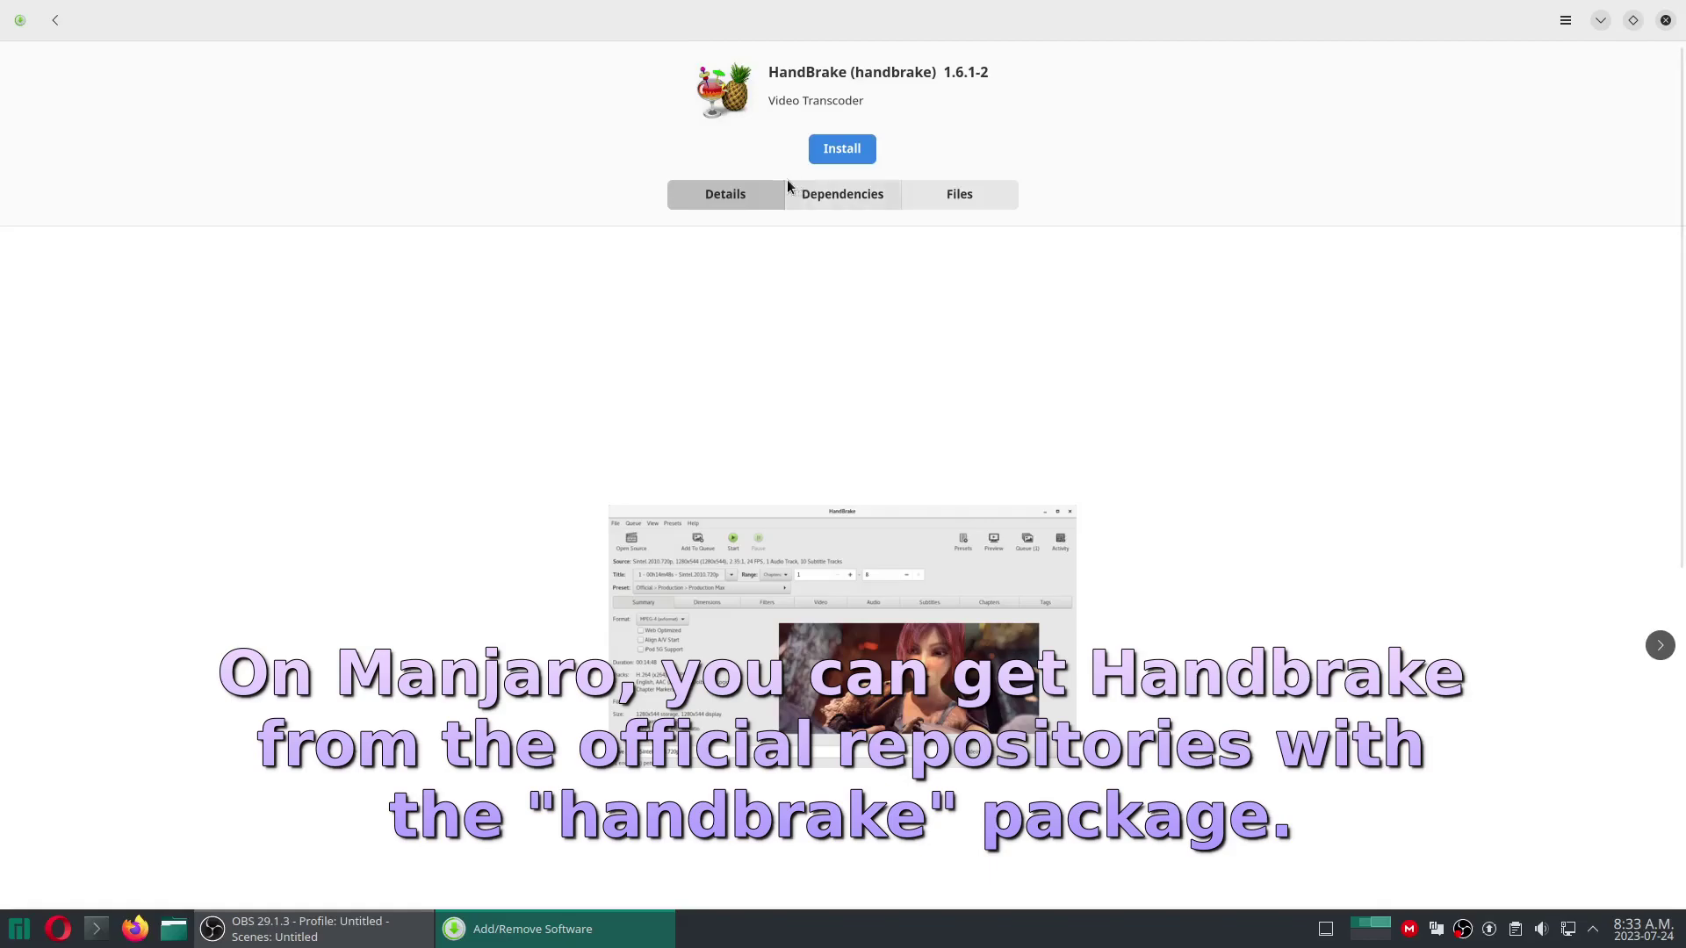
pyautogui.scroll(-2, 766, 356)
pyautogui.scroll(-4, 765, 357)
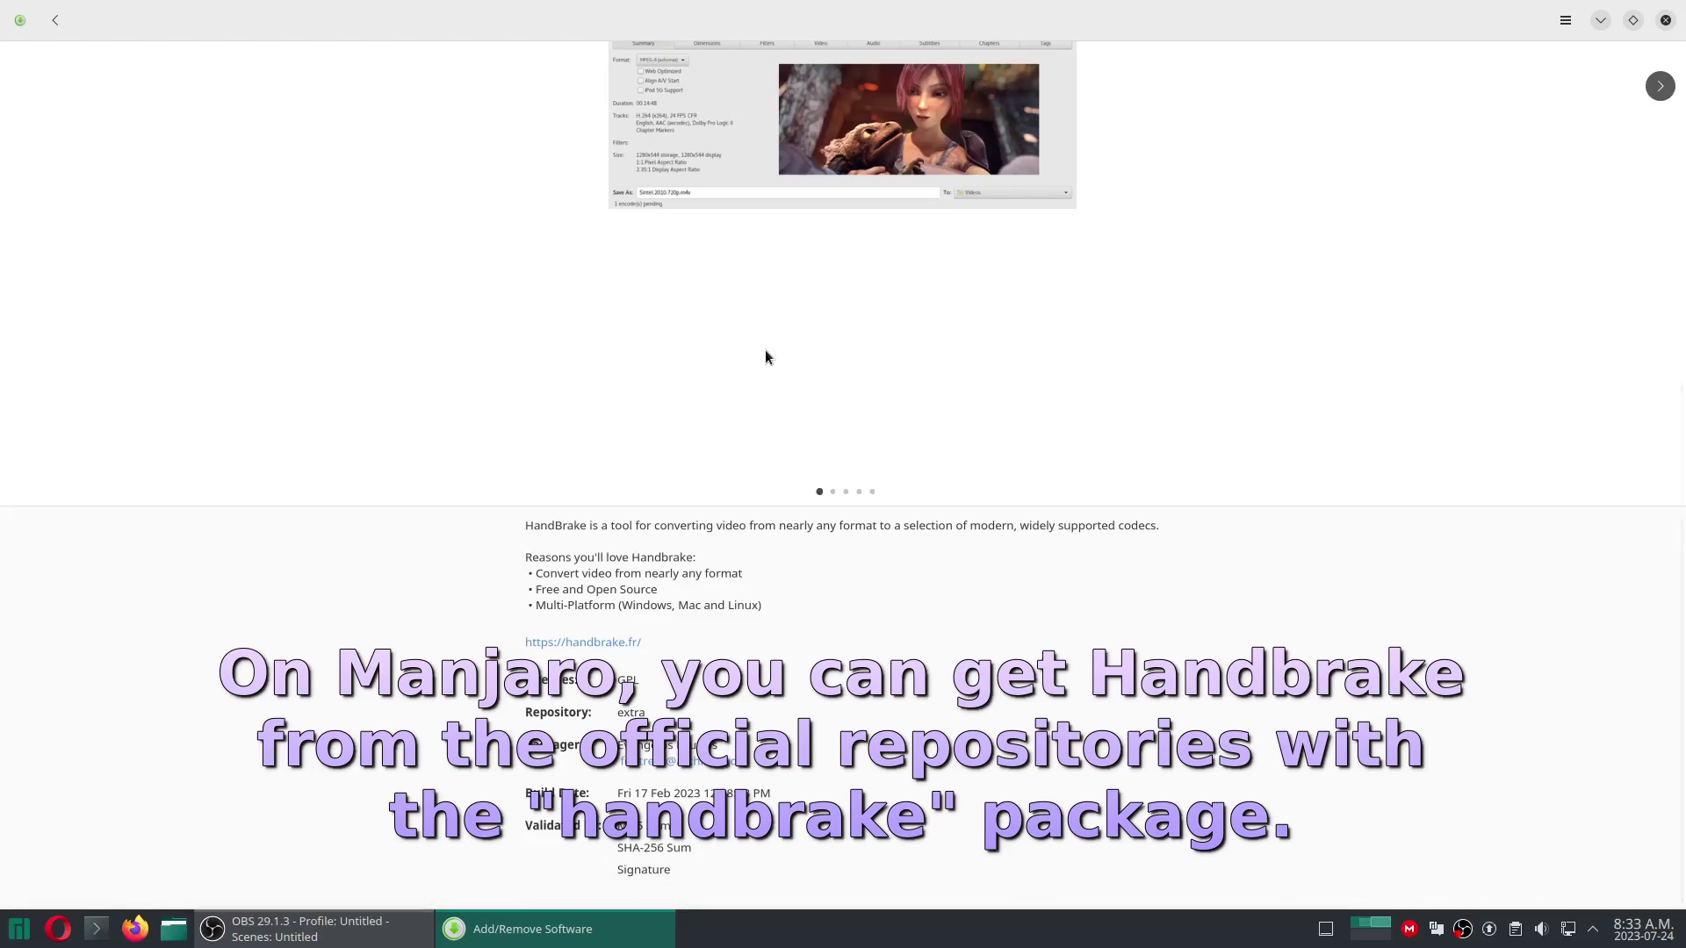
pyautogui.scroll(5, 765, 357)
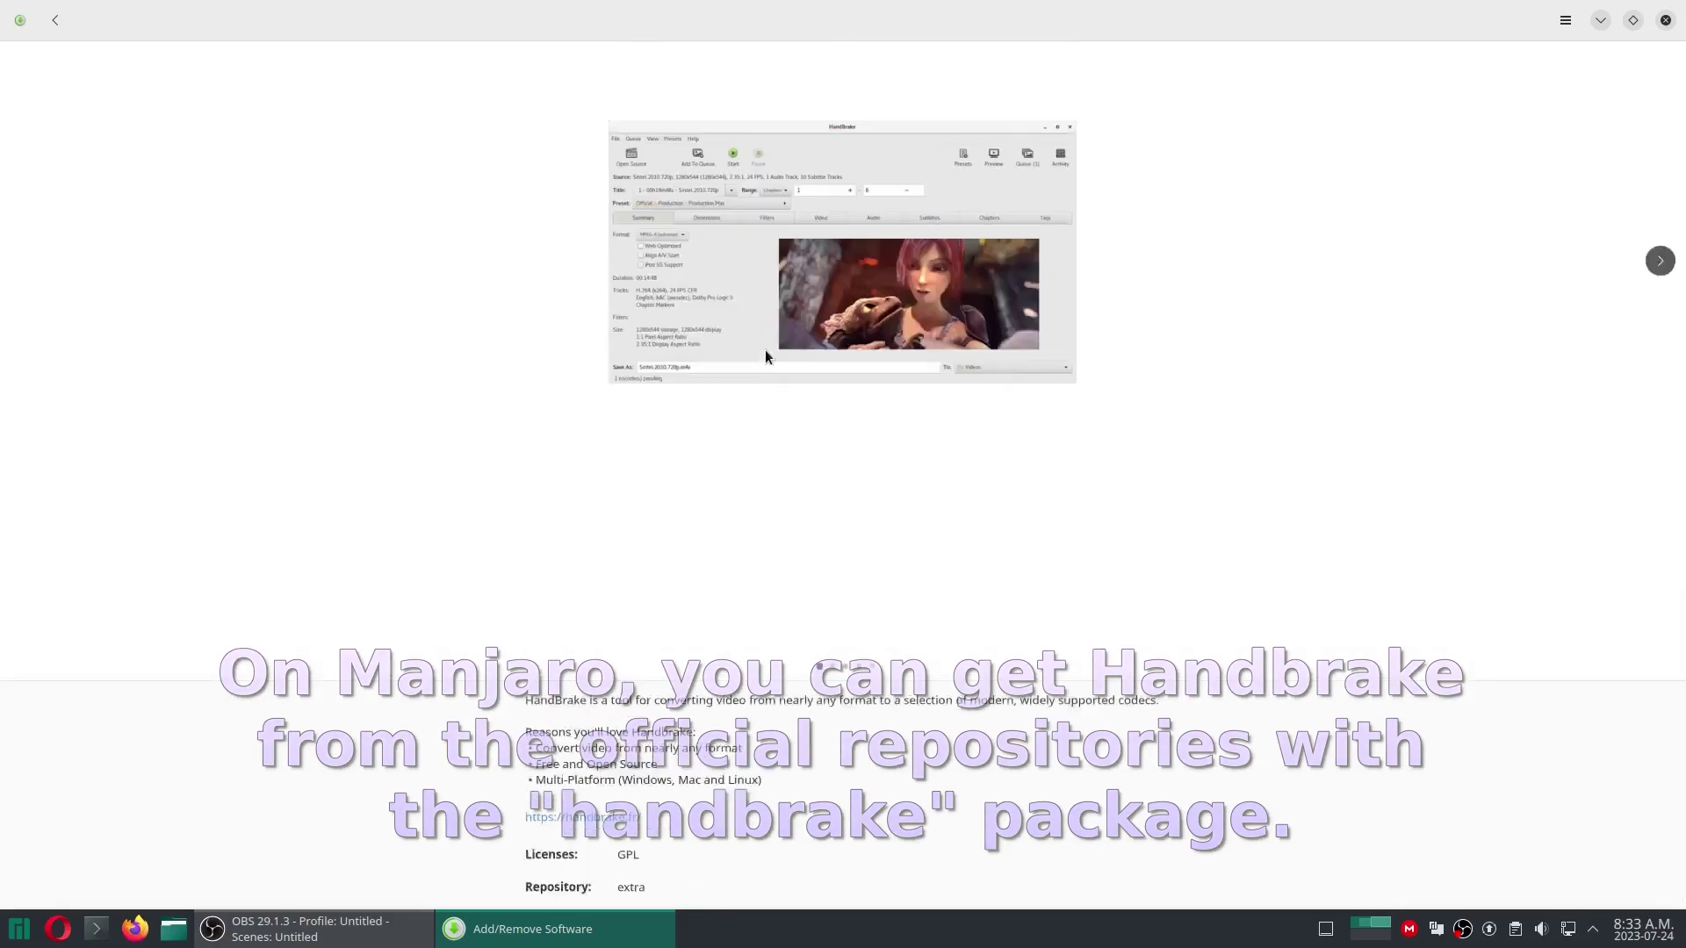
# Examine the HandBrake package's dependencies, including the optional ones, and return to its details
pyautogui.click(806, 197)
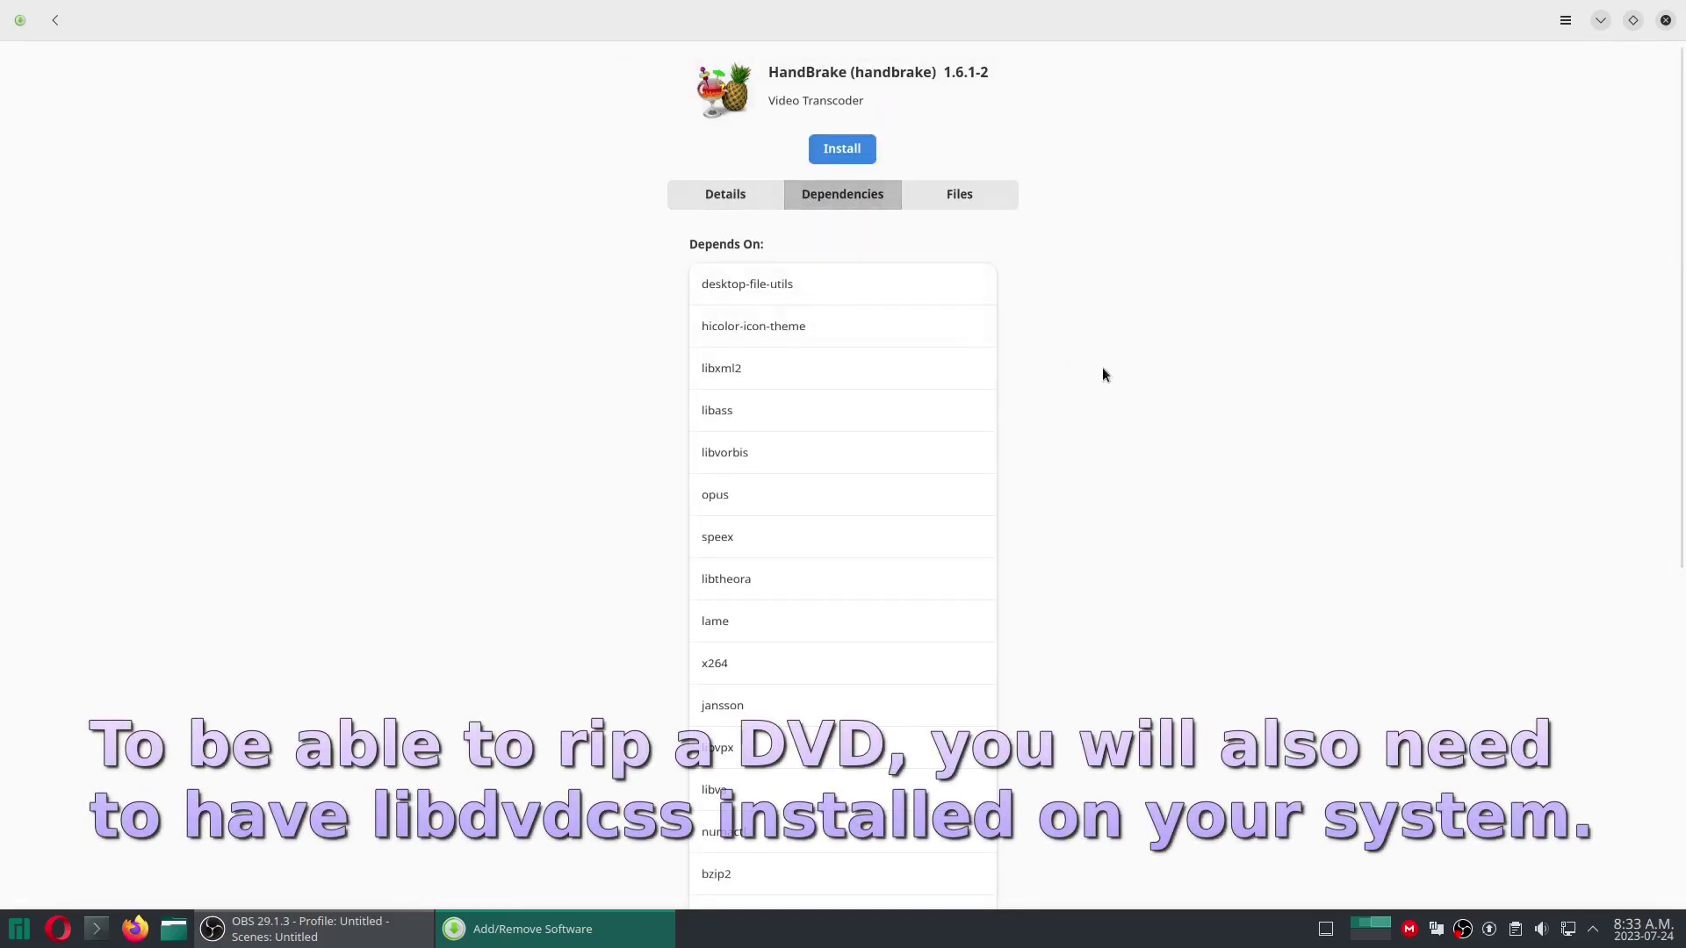
pyautogui.scroll(-1, 1103, 375)
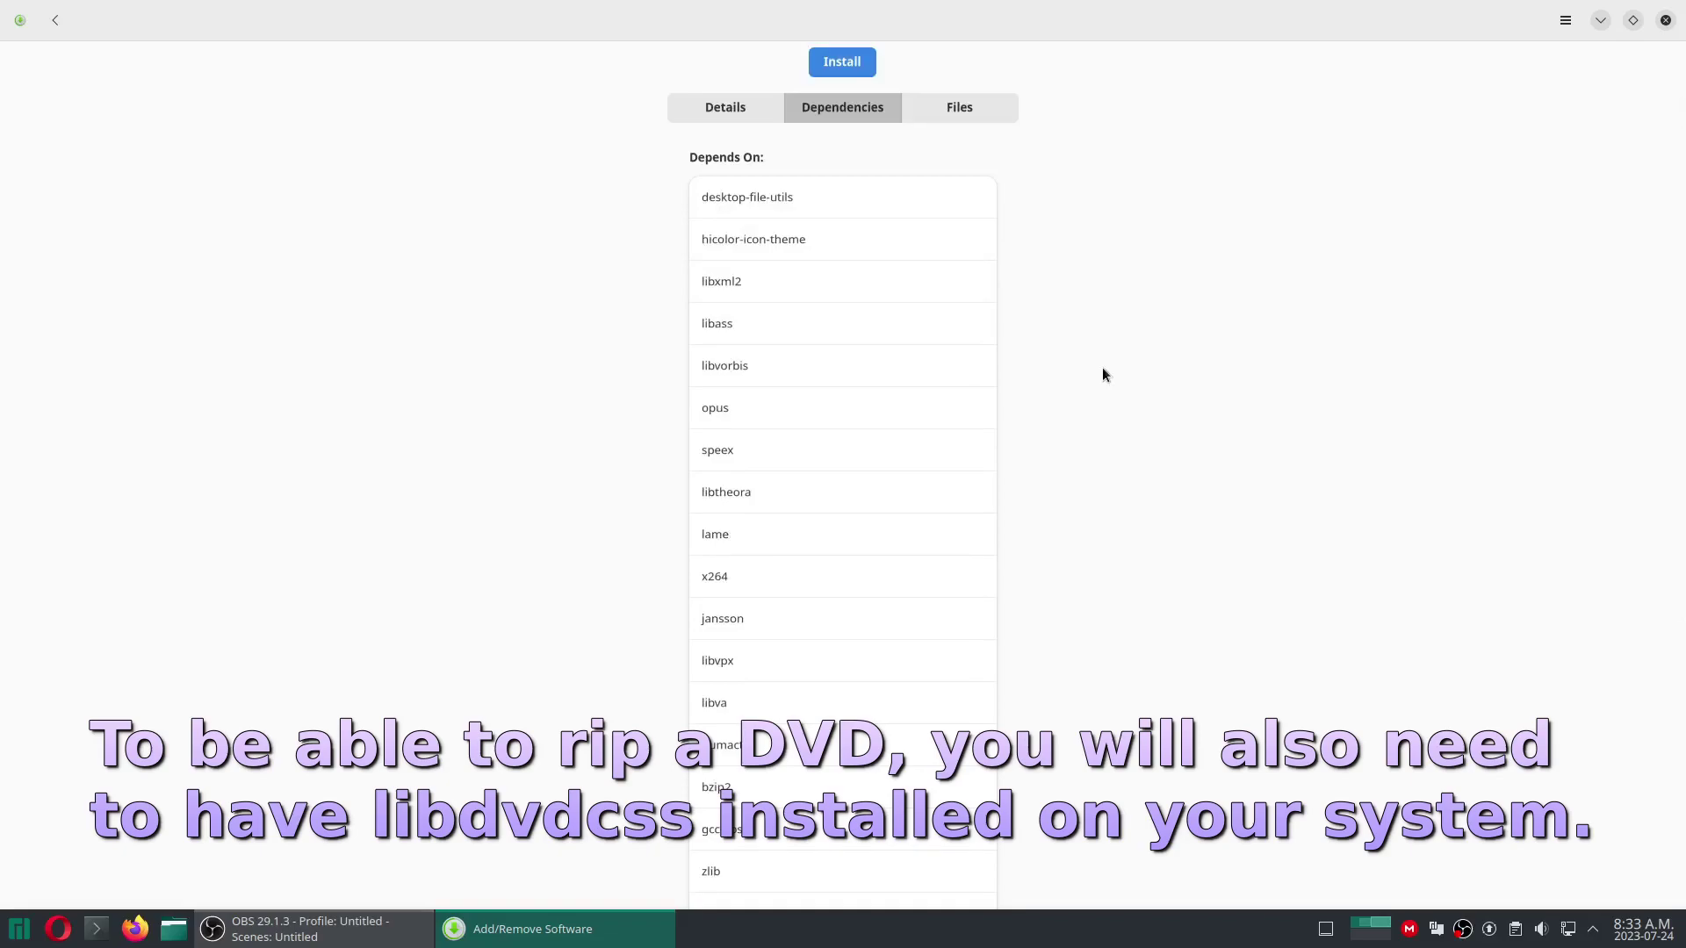
pyautogui.scroll(-5, 1104, 375)
pyautogui.scroll(-1, 1103, 375)
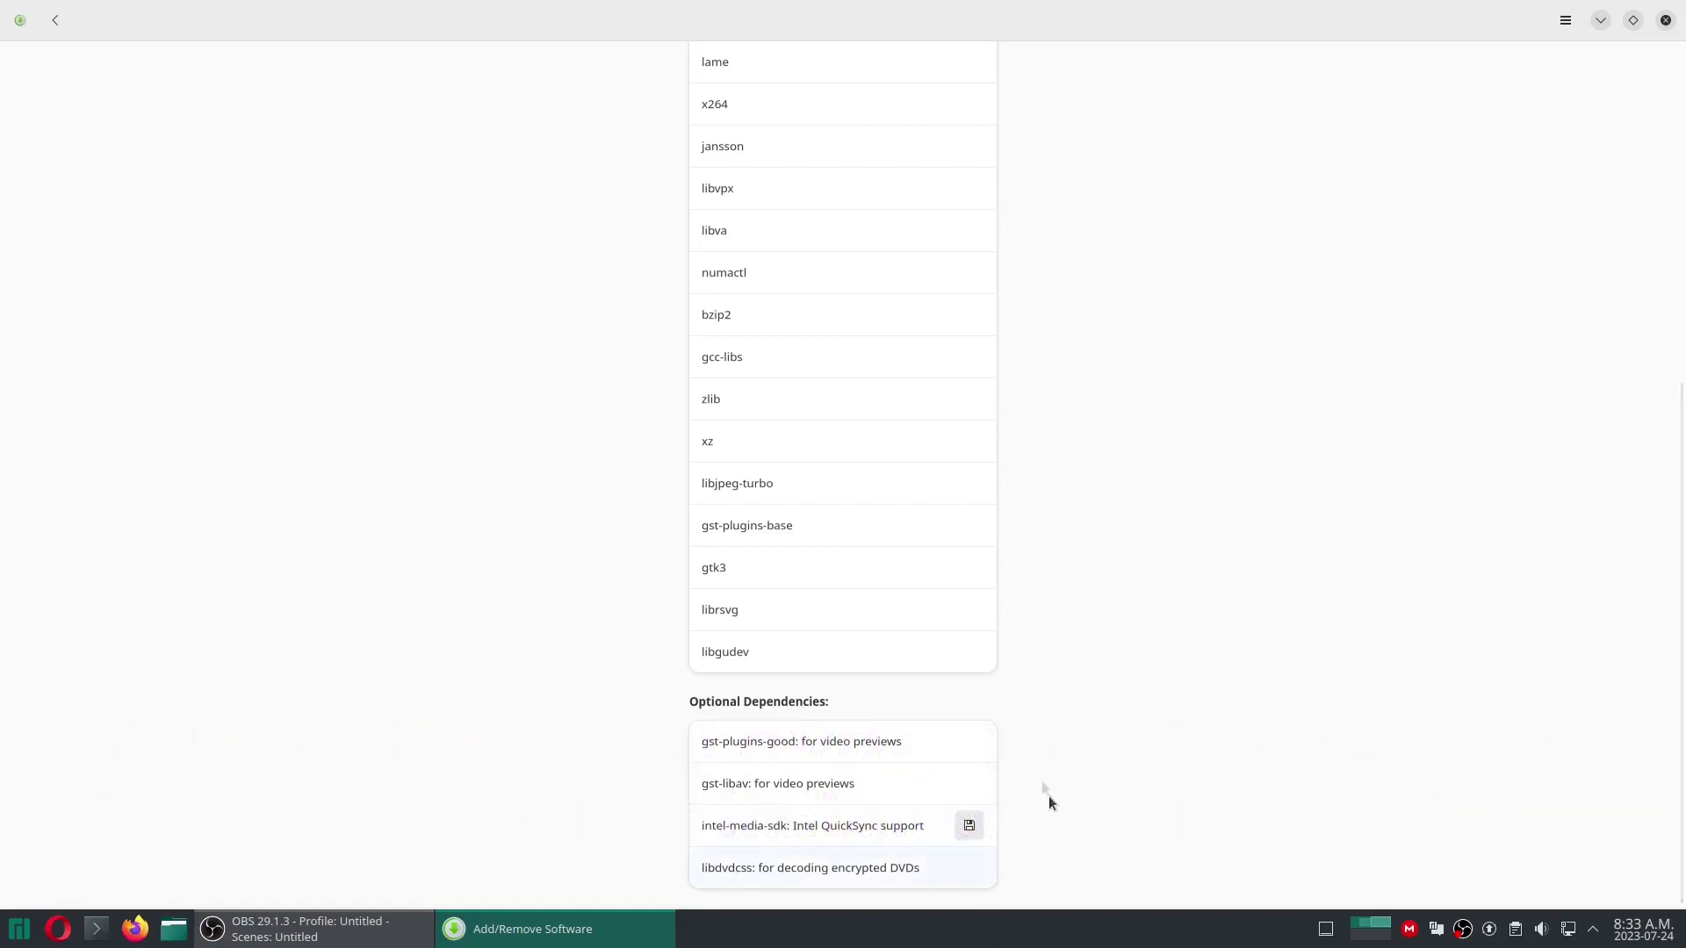
pyautogui.scroll(6, 1031, 889)
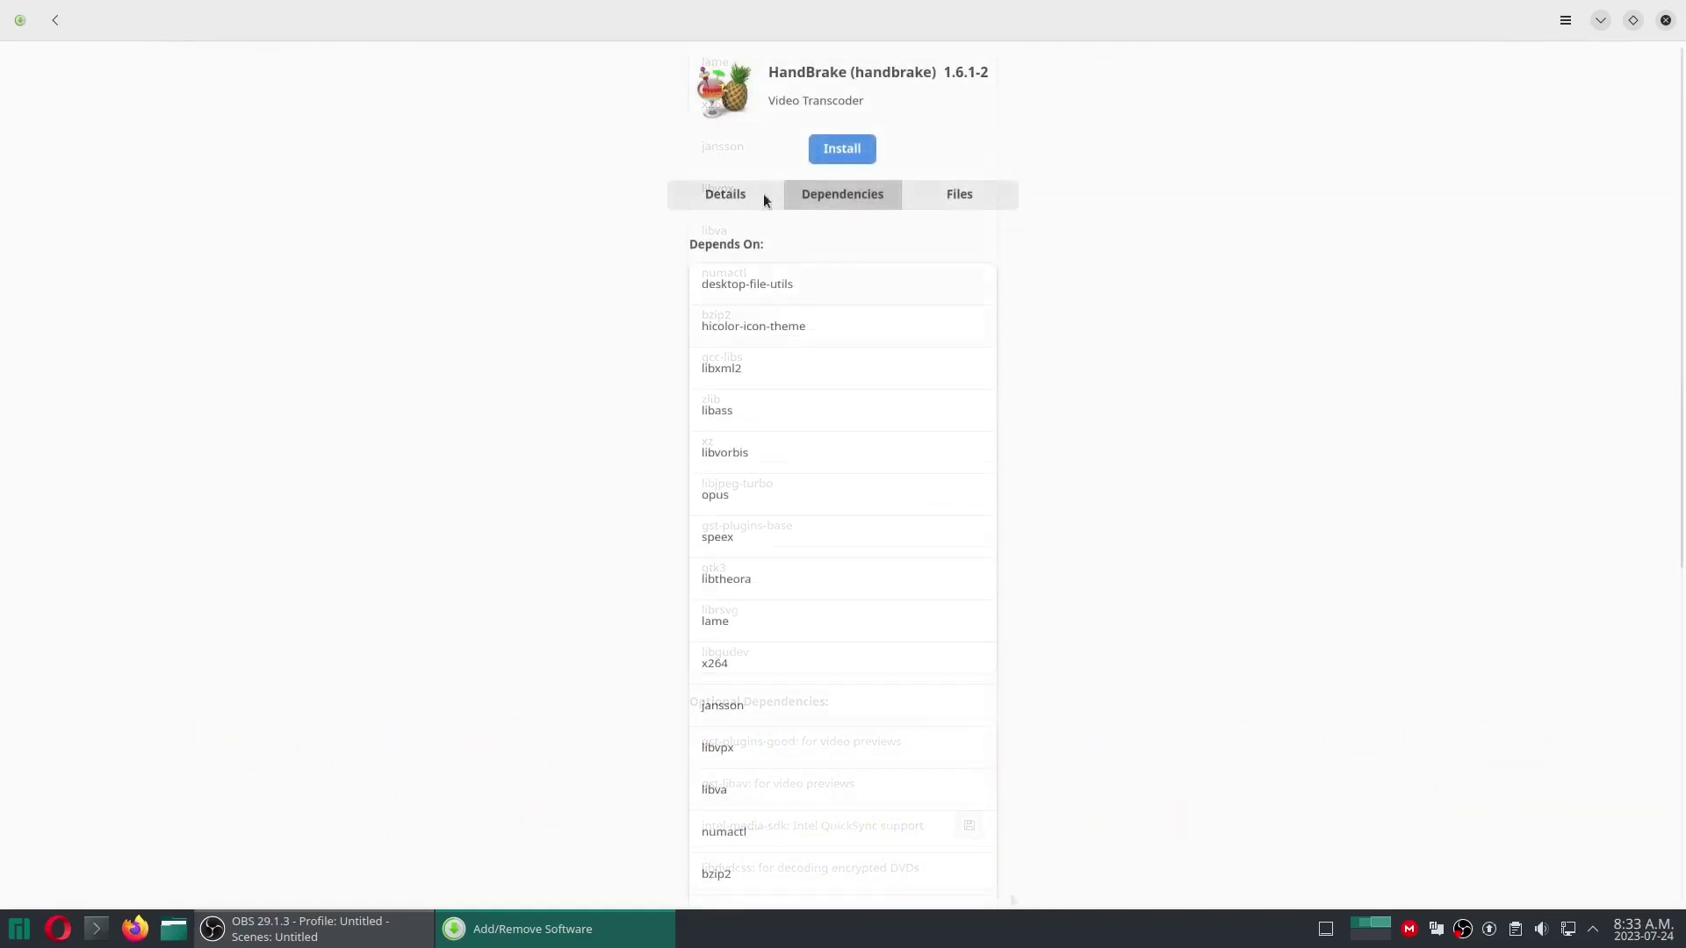
pyautogui.click(733, 199)
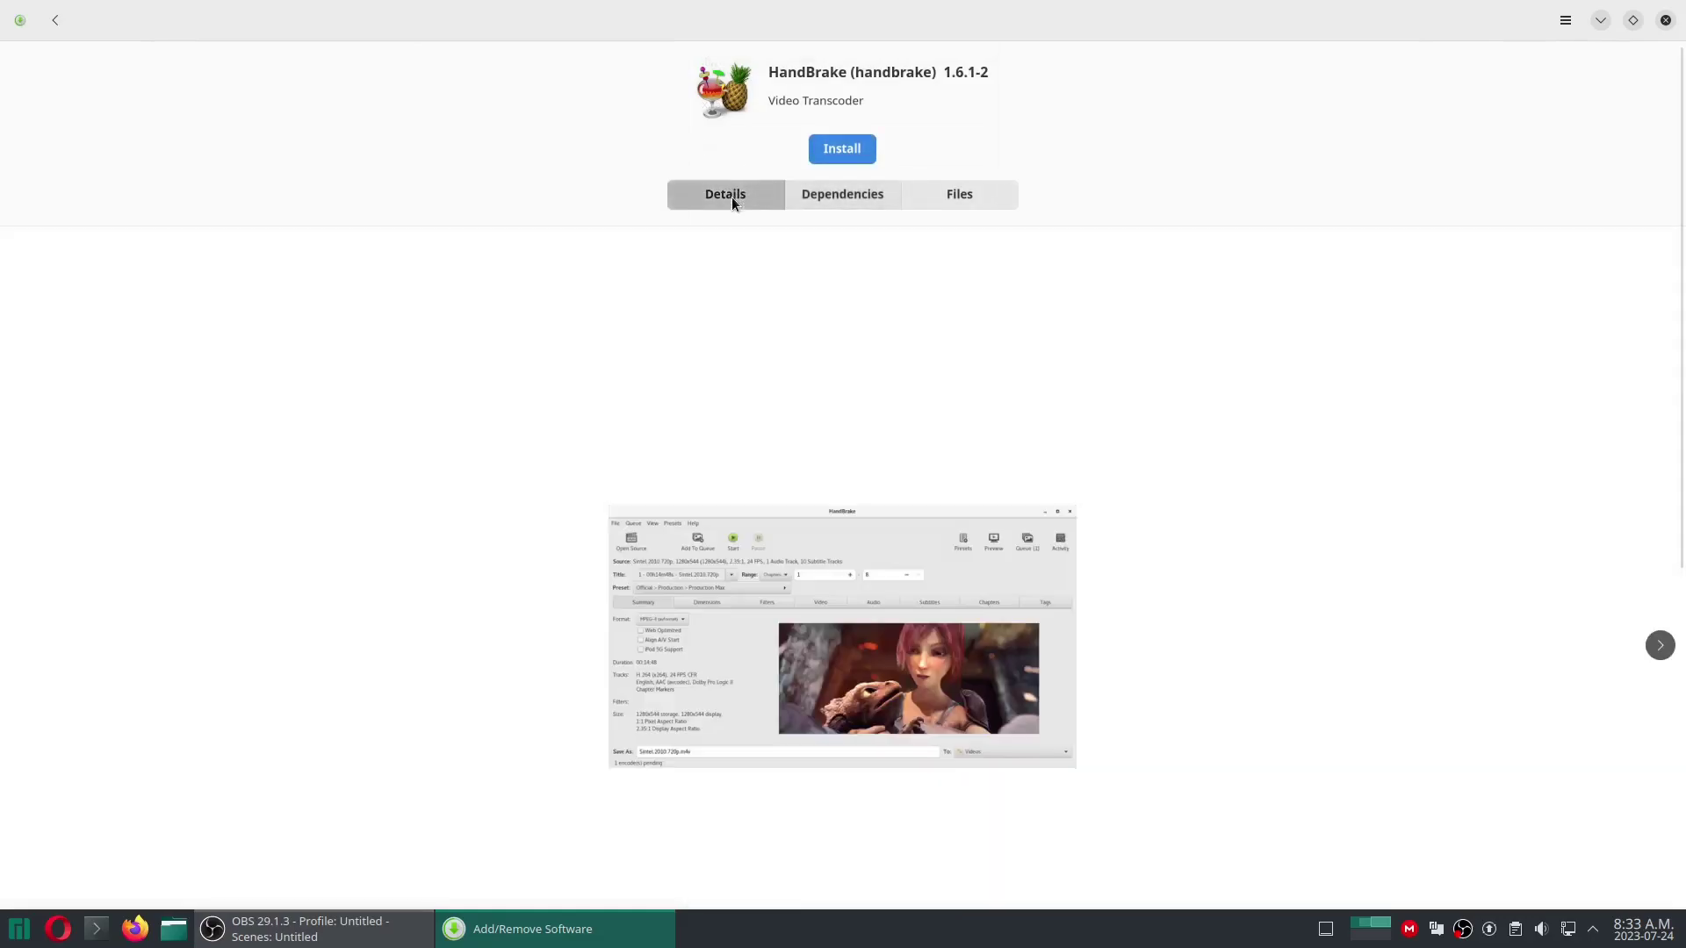
# Install HandBrake without the optional intel-media-sdk dependency, authenticating with the account password, and show the transaction log
pyautogui.click(840, 151)
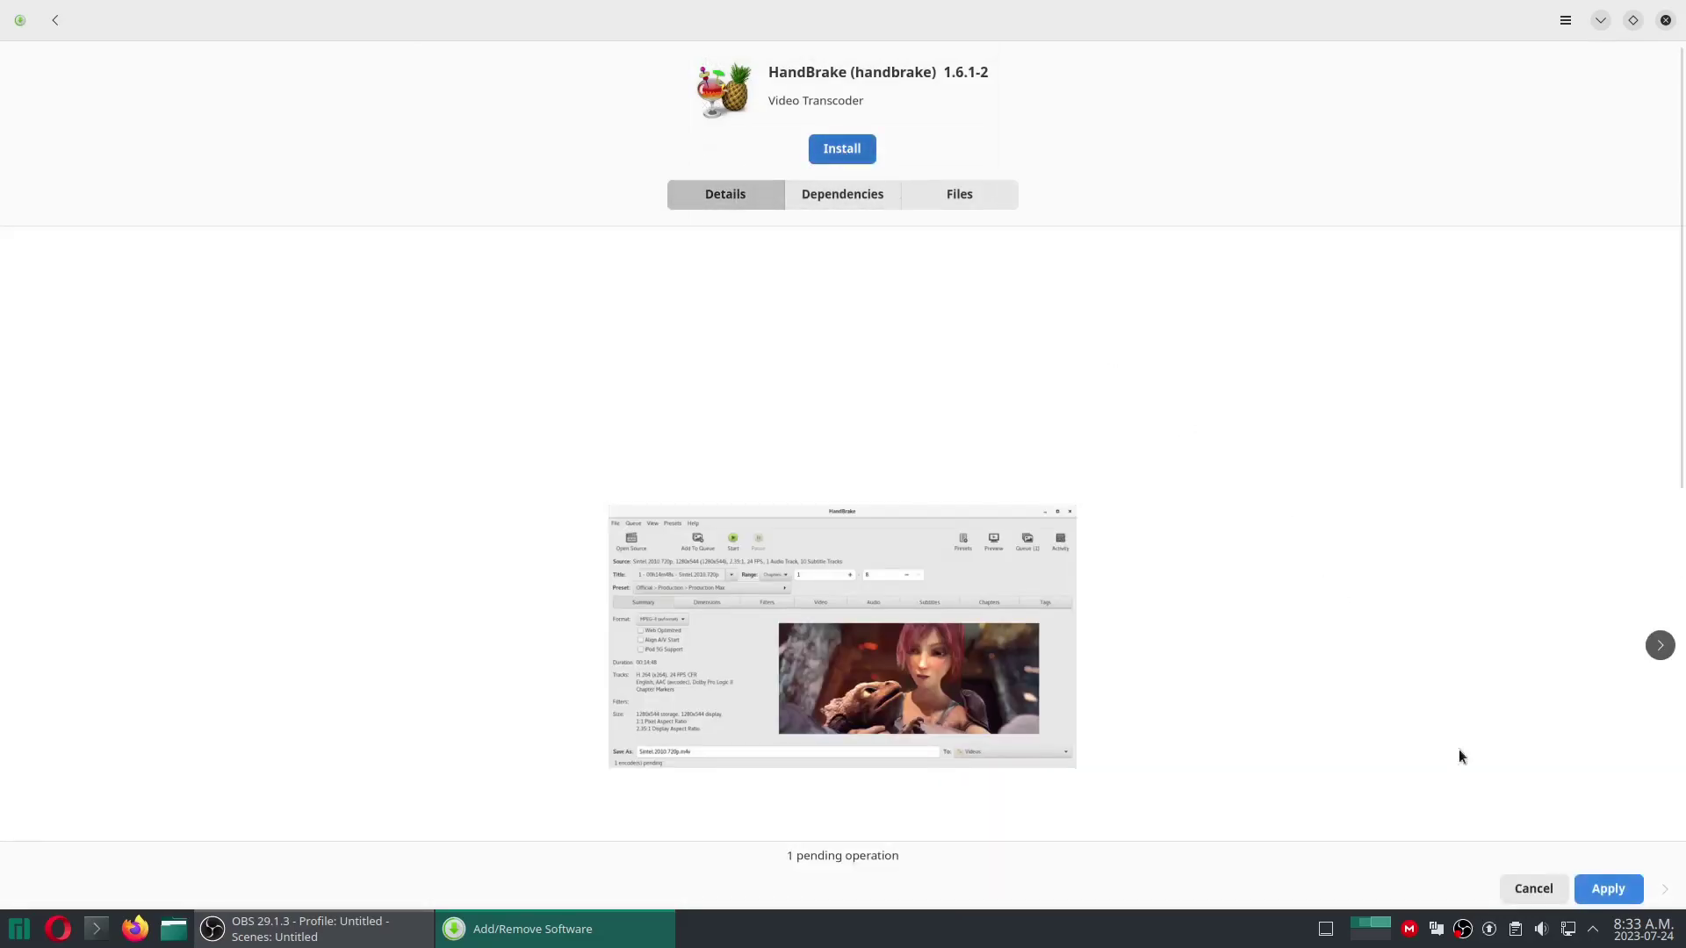
pyautogui.click(1610, 890)
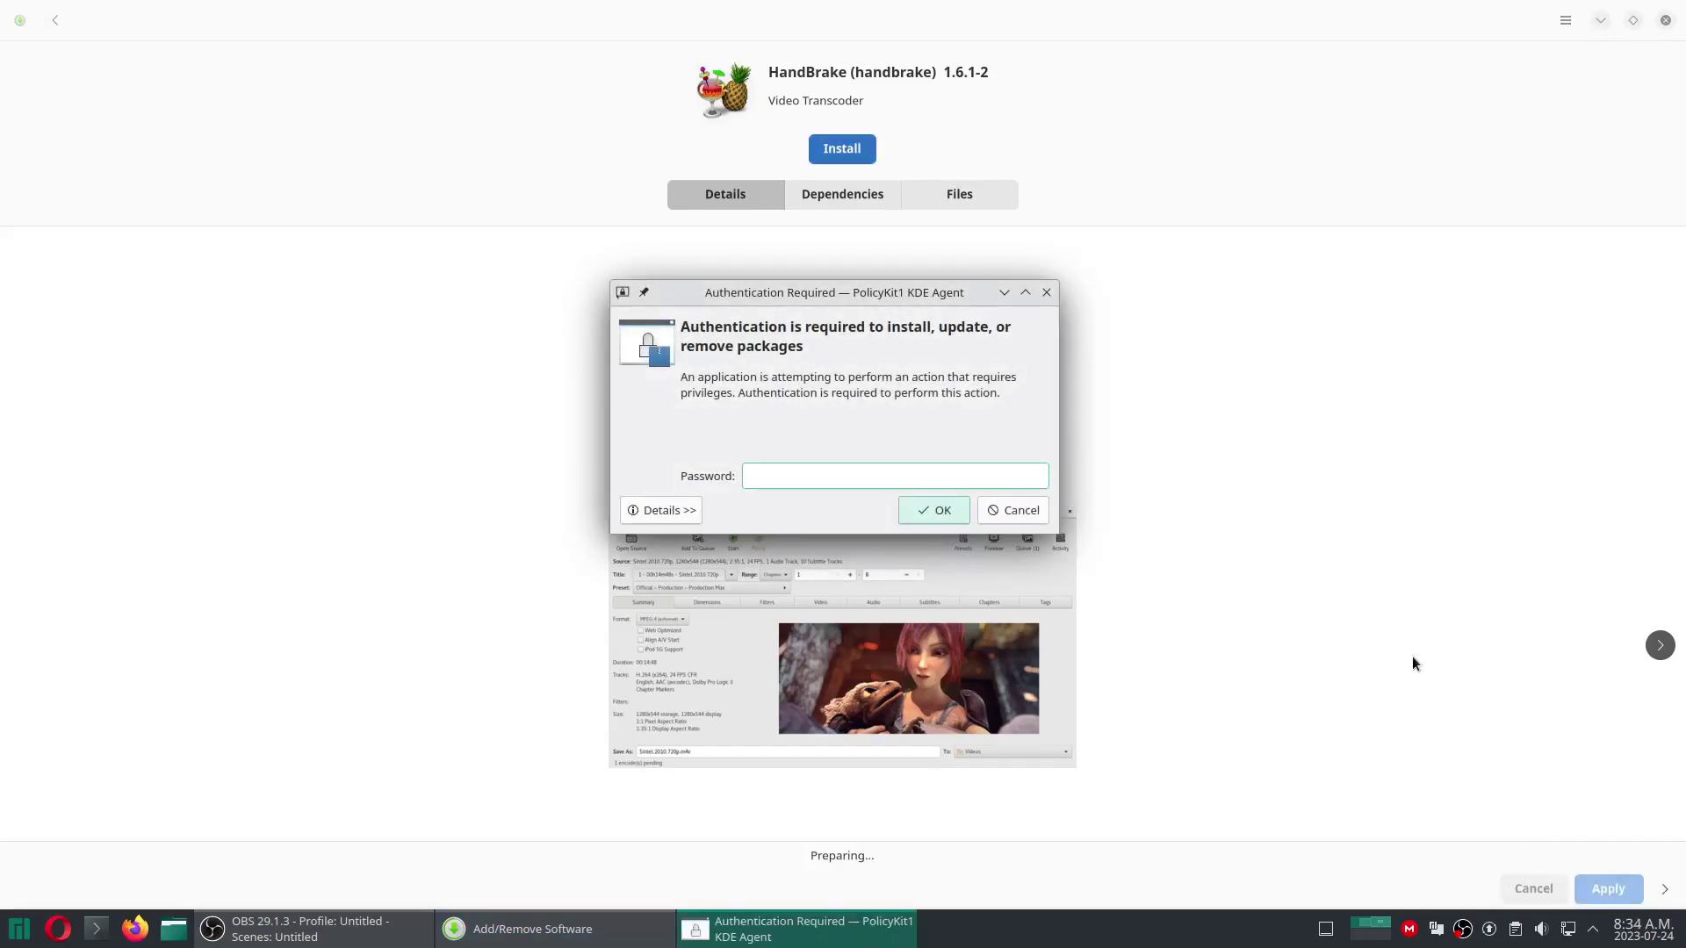
pyautogui.write('•••••••')
pyautogui.press('Return')
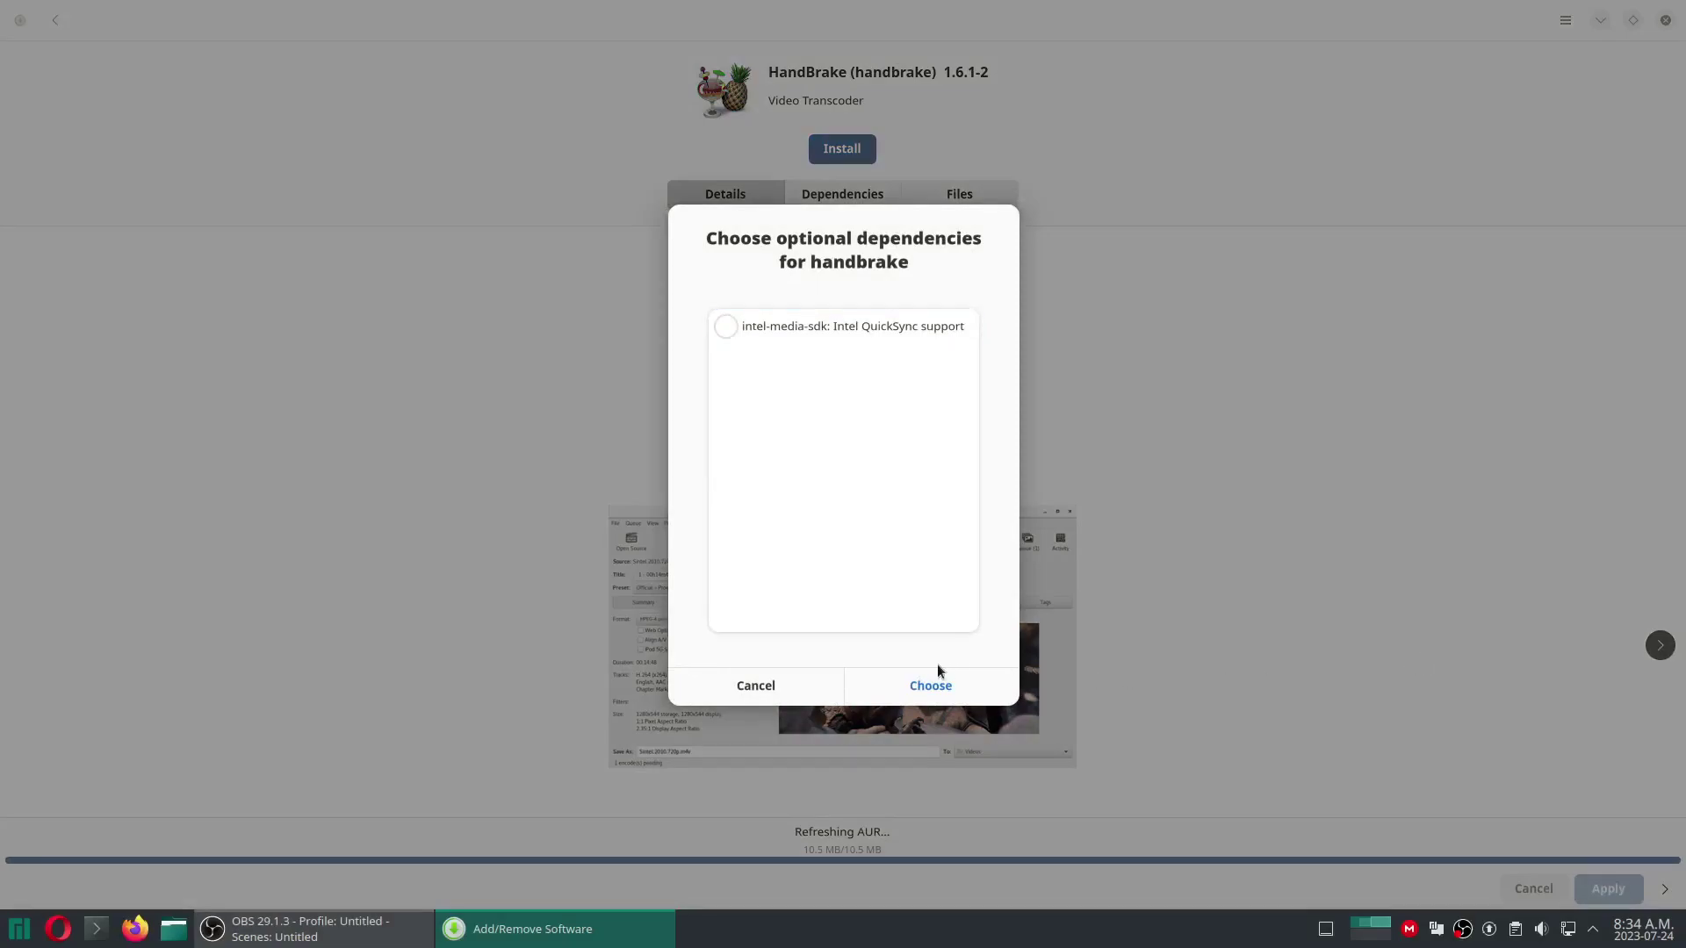
pyautogui.click(802, 690)
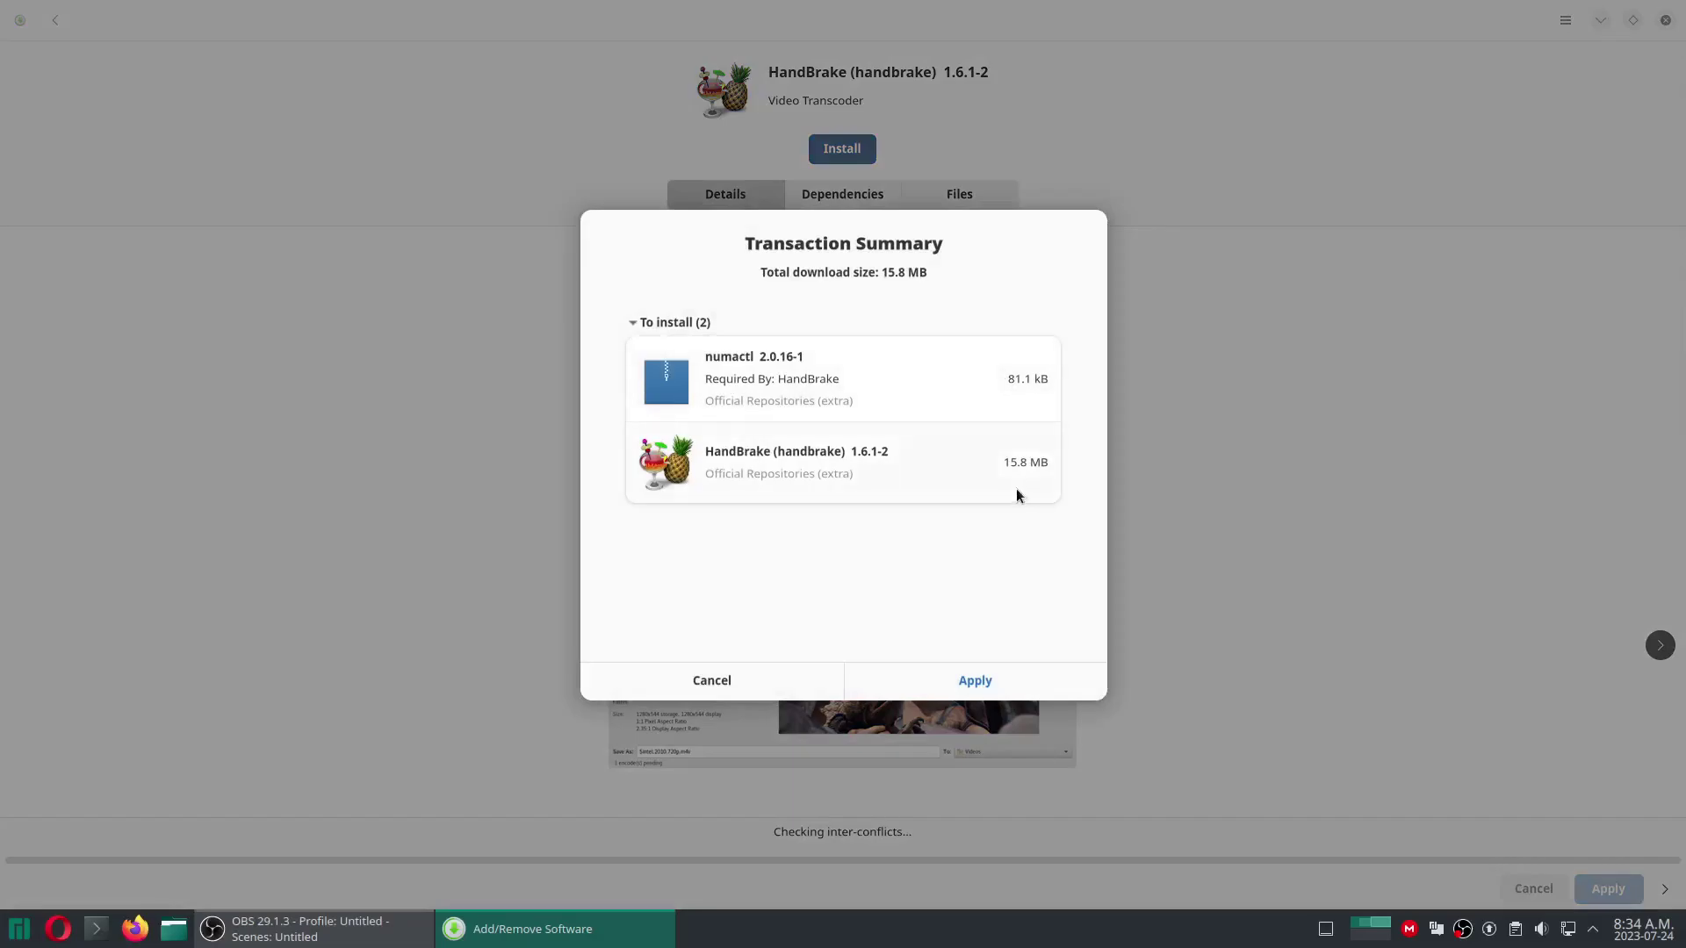
pyautogui.click(1020, 672)
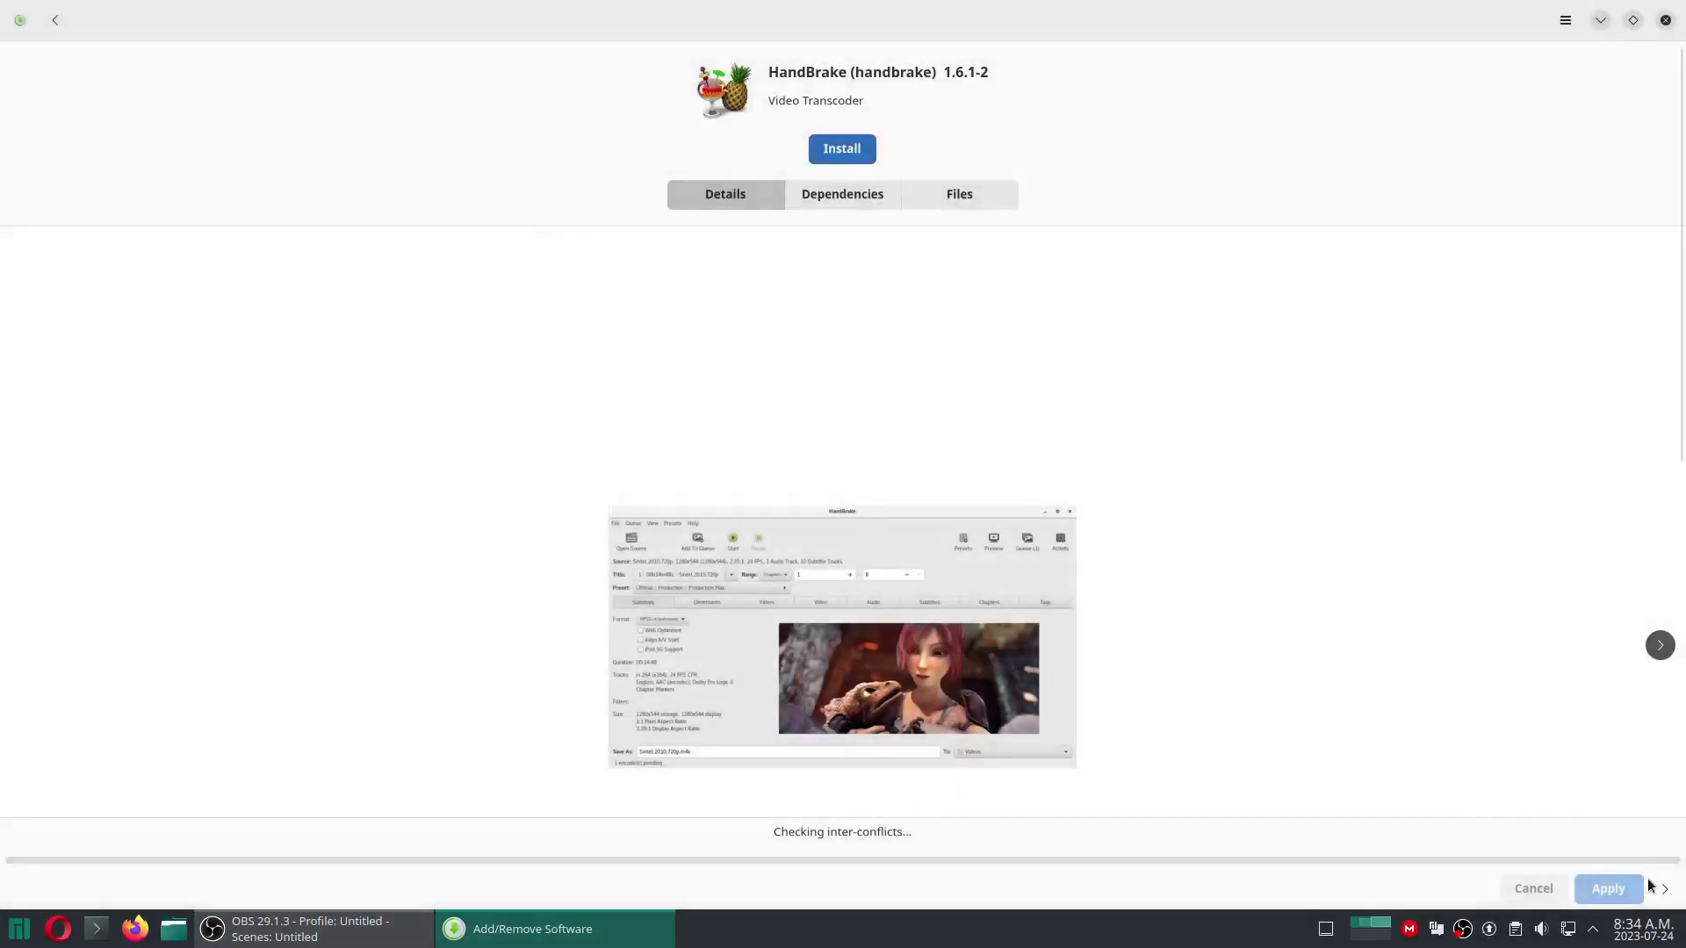
pyautogui.click(1664, 889)
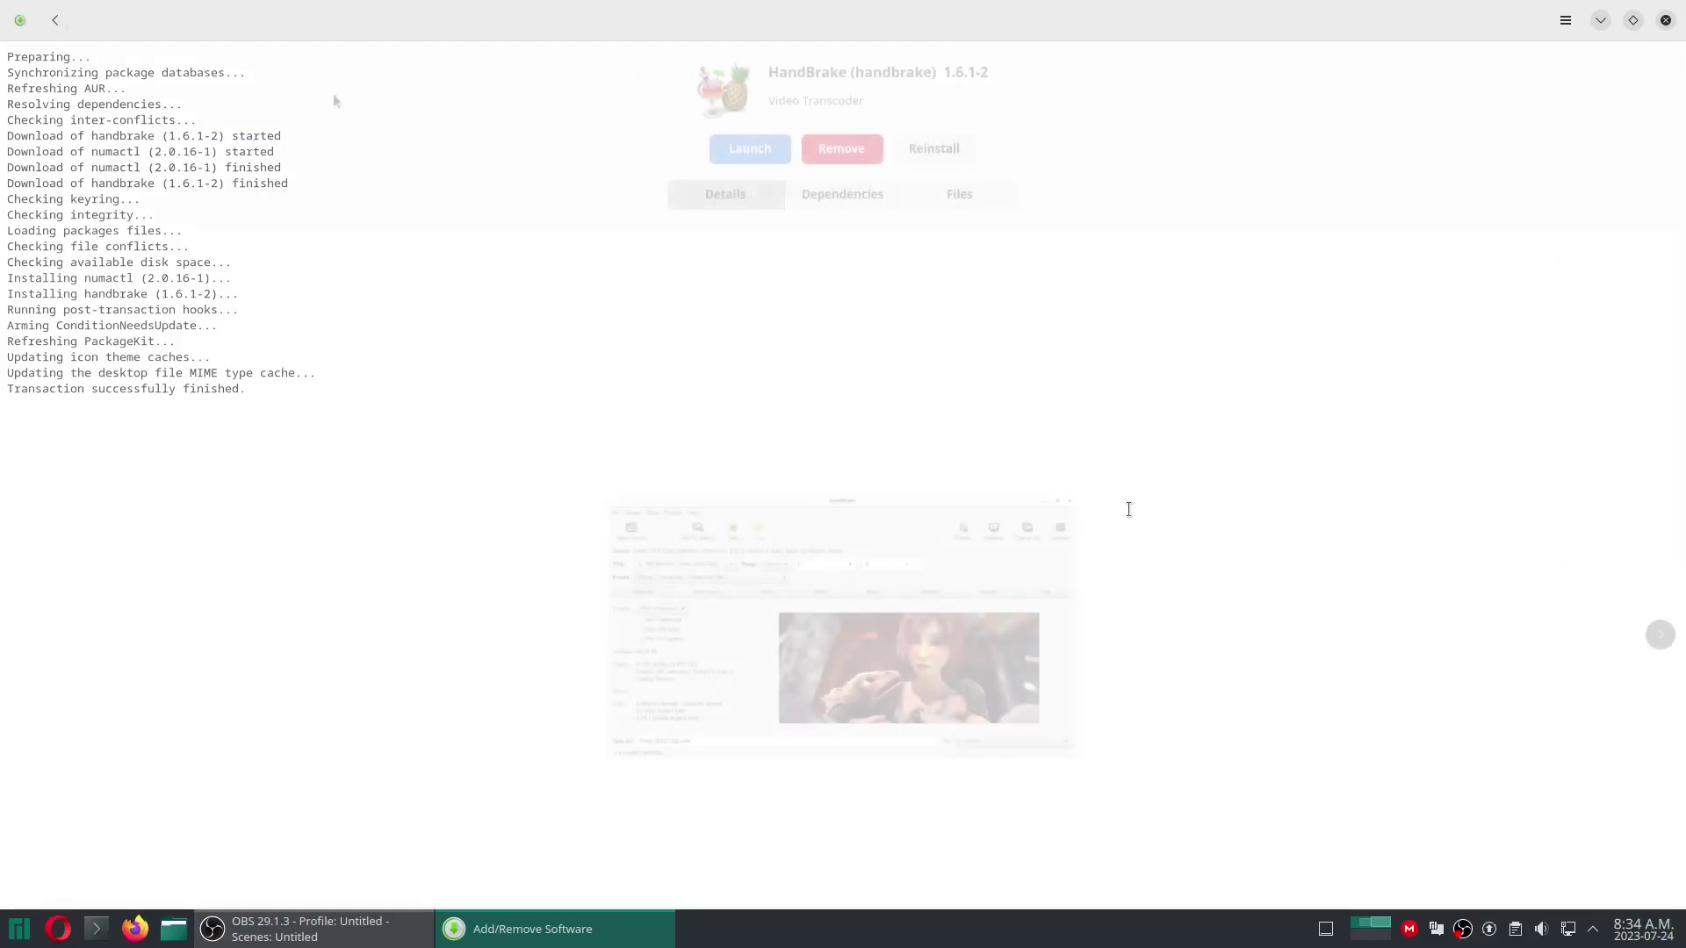
# Search the packages for libdvdcss and check the official-repository package's details and dependencies
pyautogui.click(51, 27)
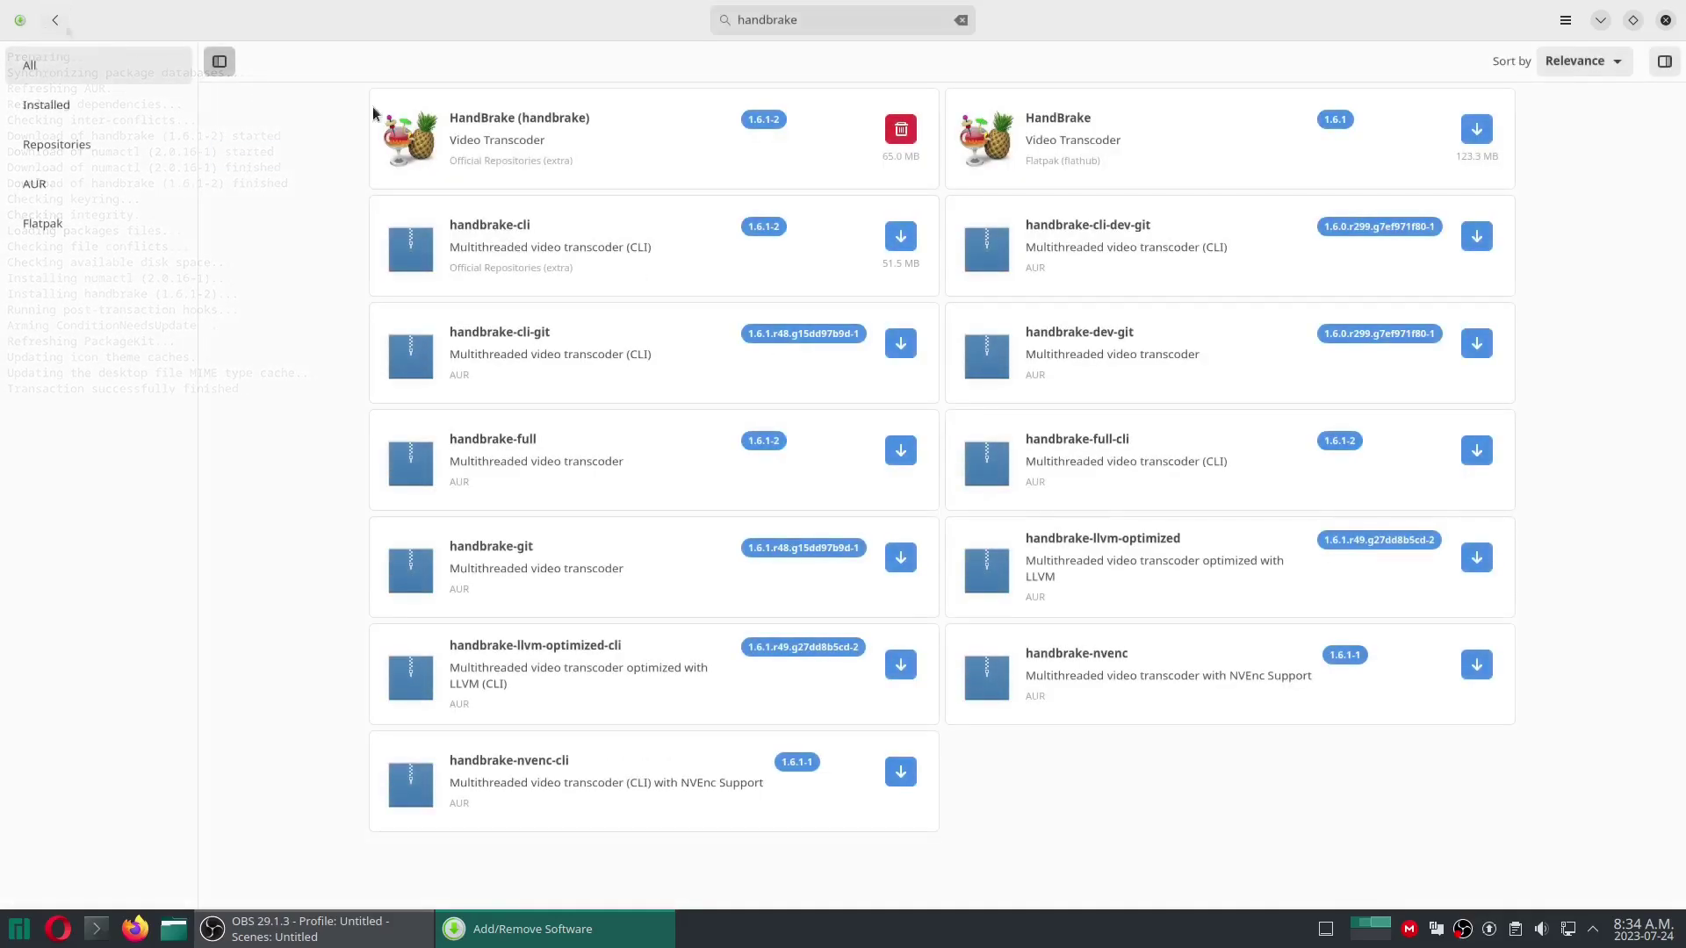
pyautogui.write('libdvdcs')
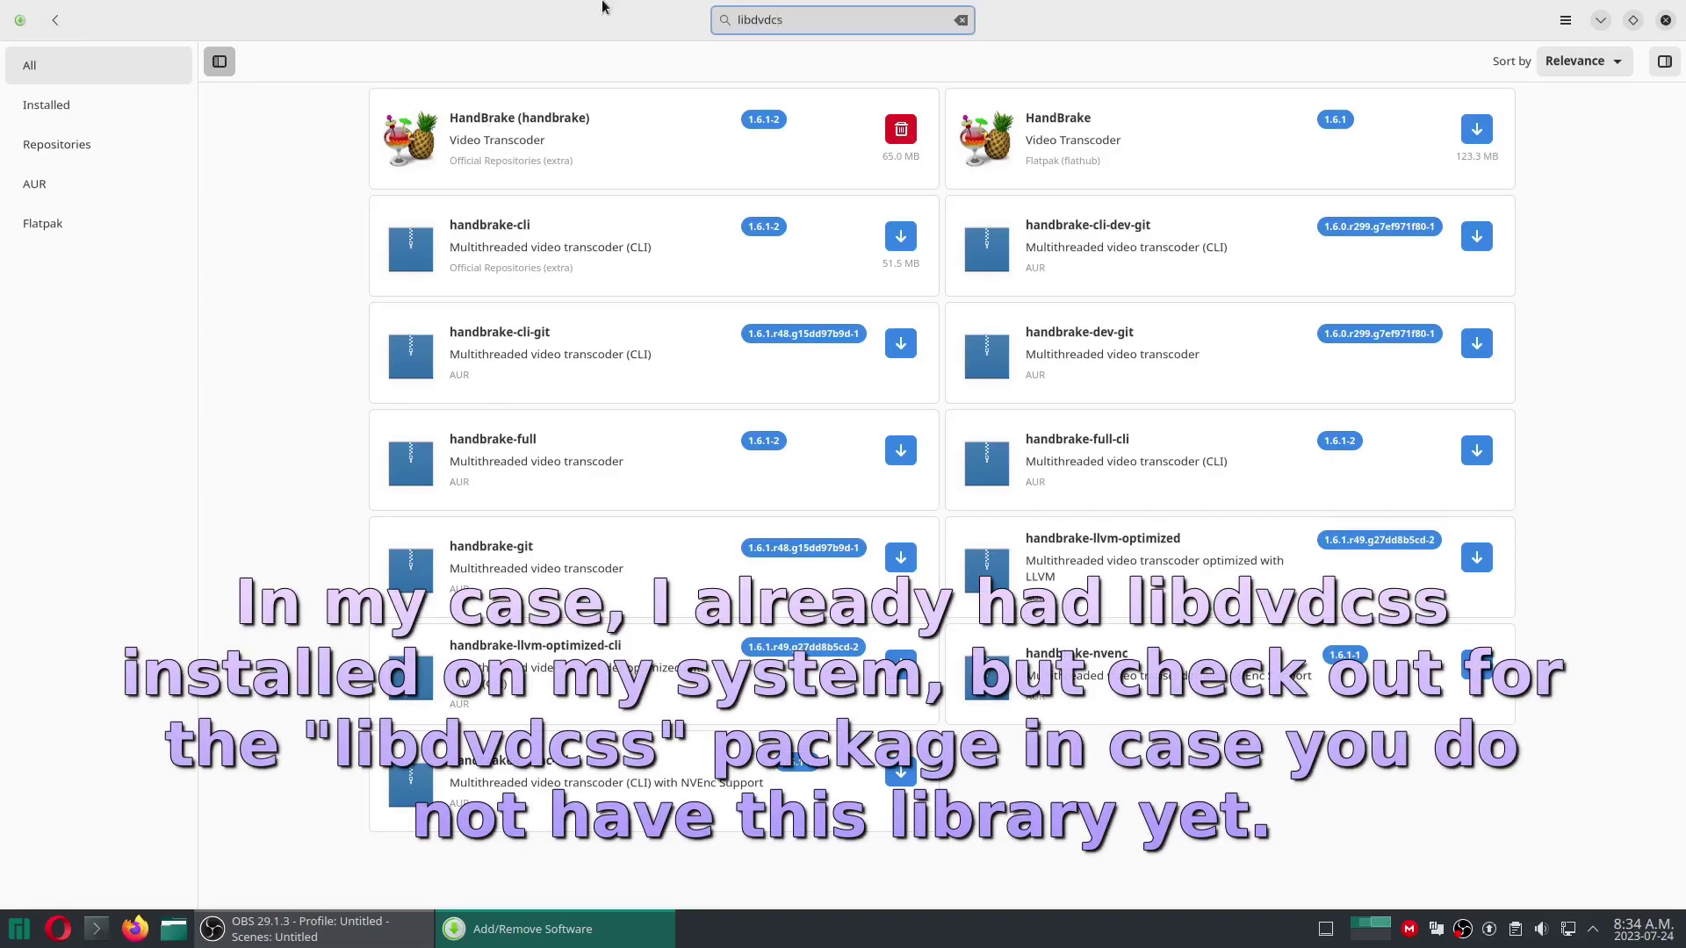
pyautogui.write('s')
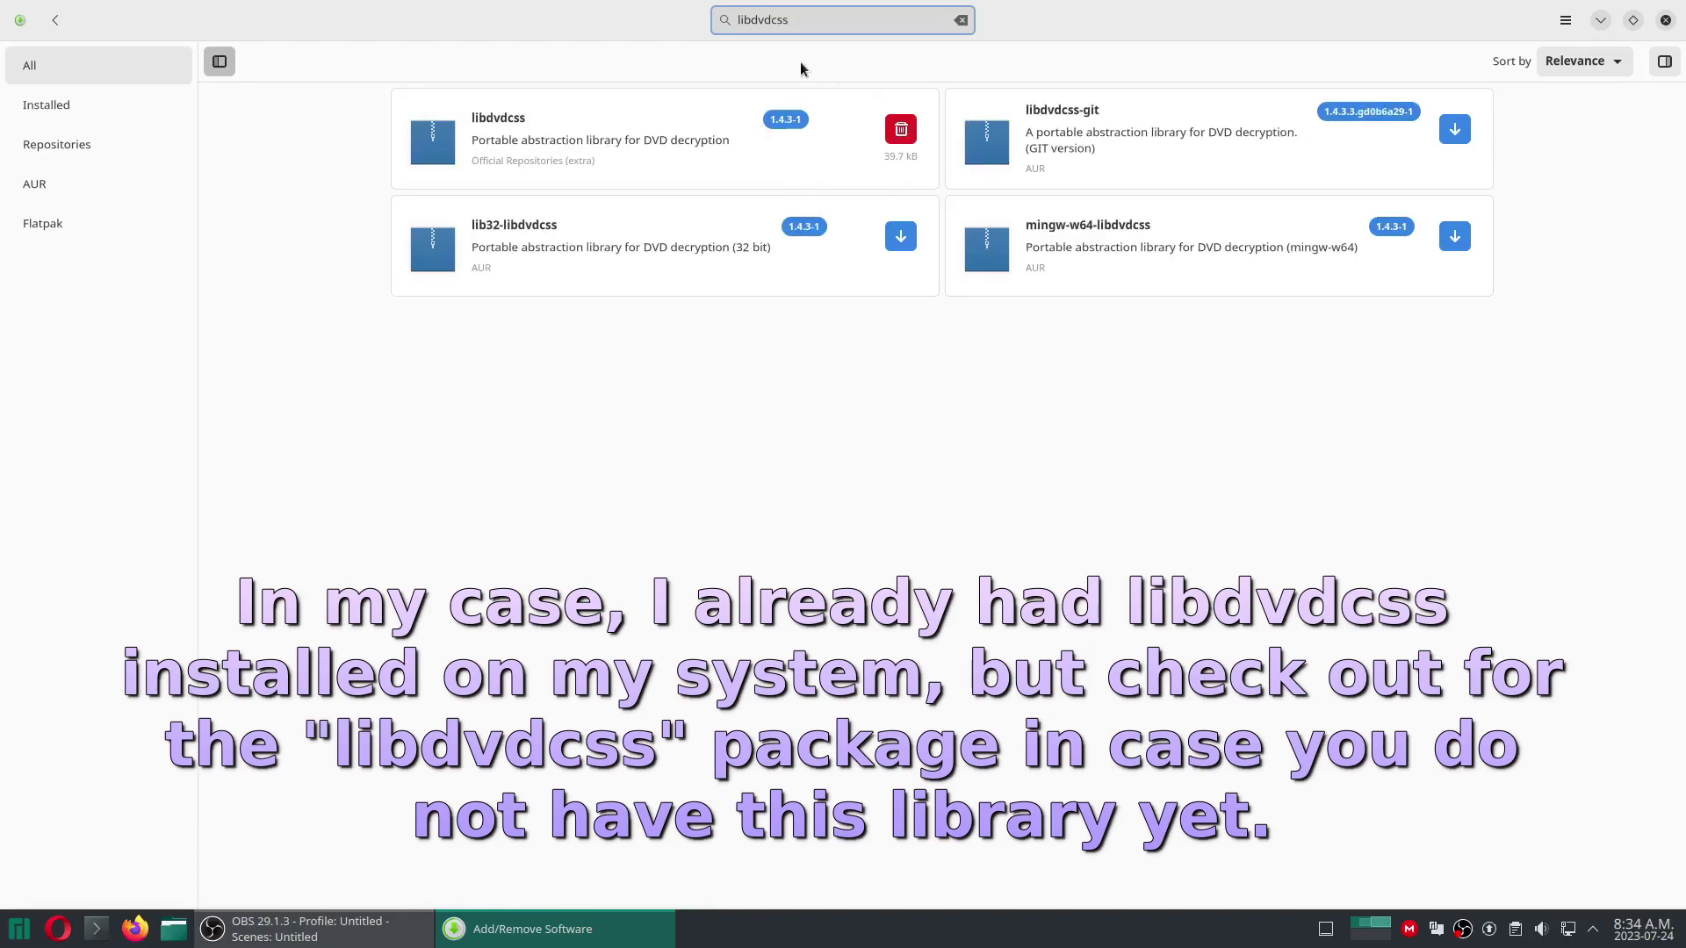
pyautogui.click(632, 142)
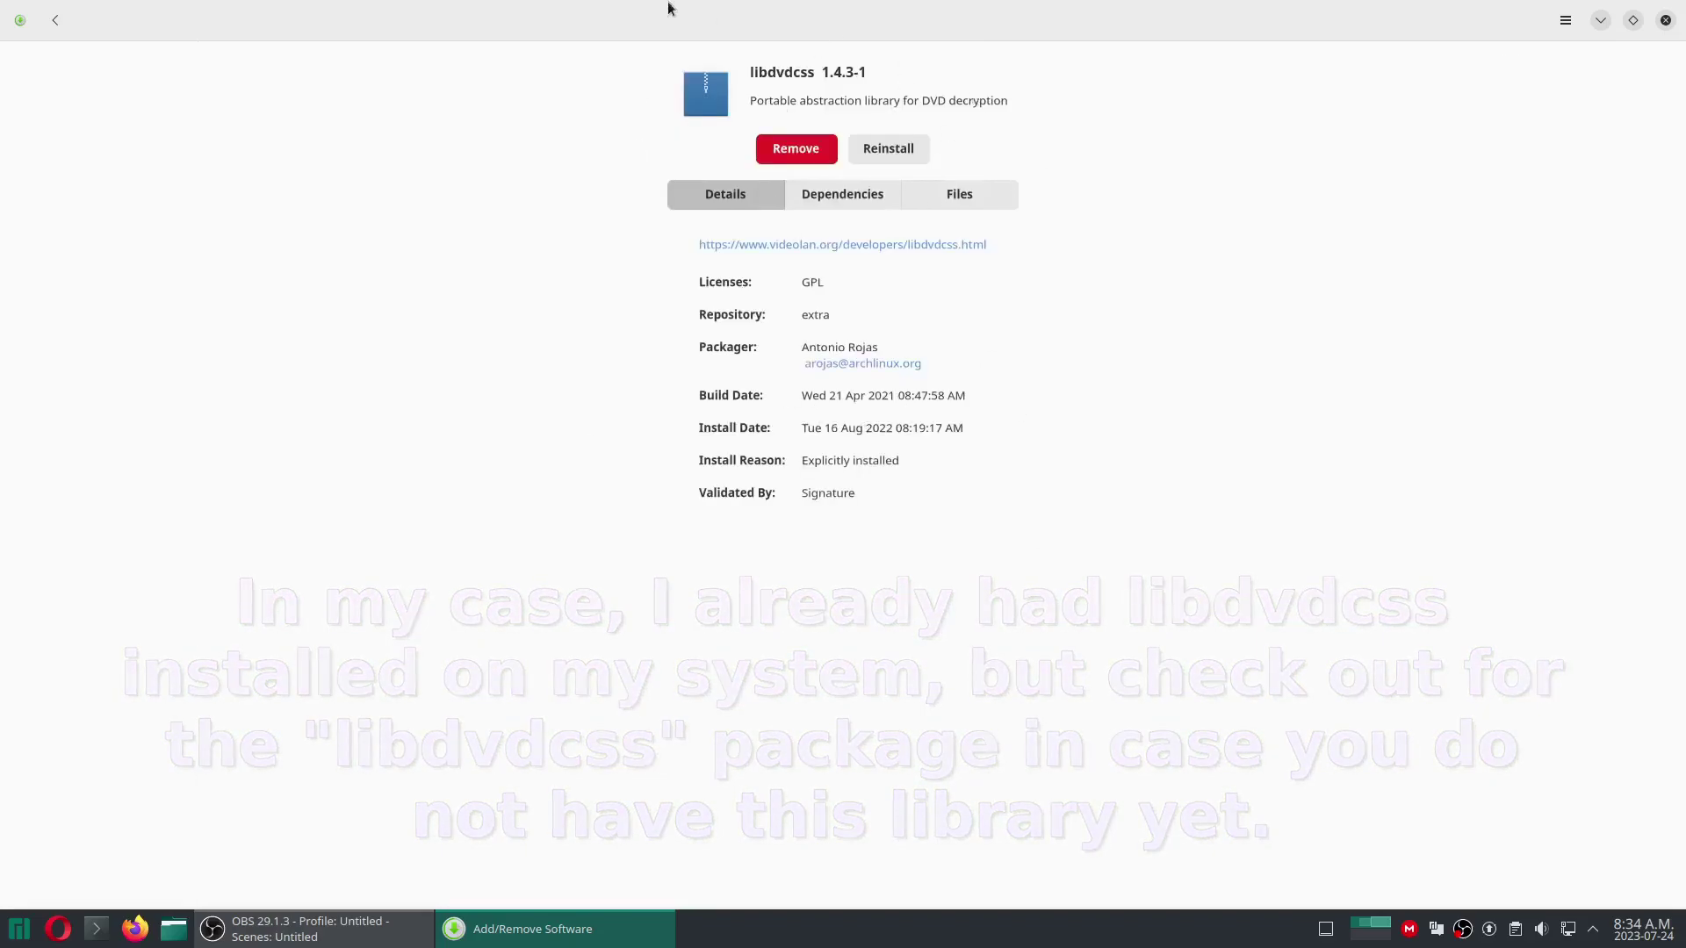
pyautogui.click(847, 201)
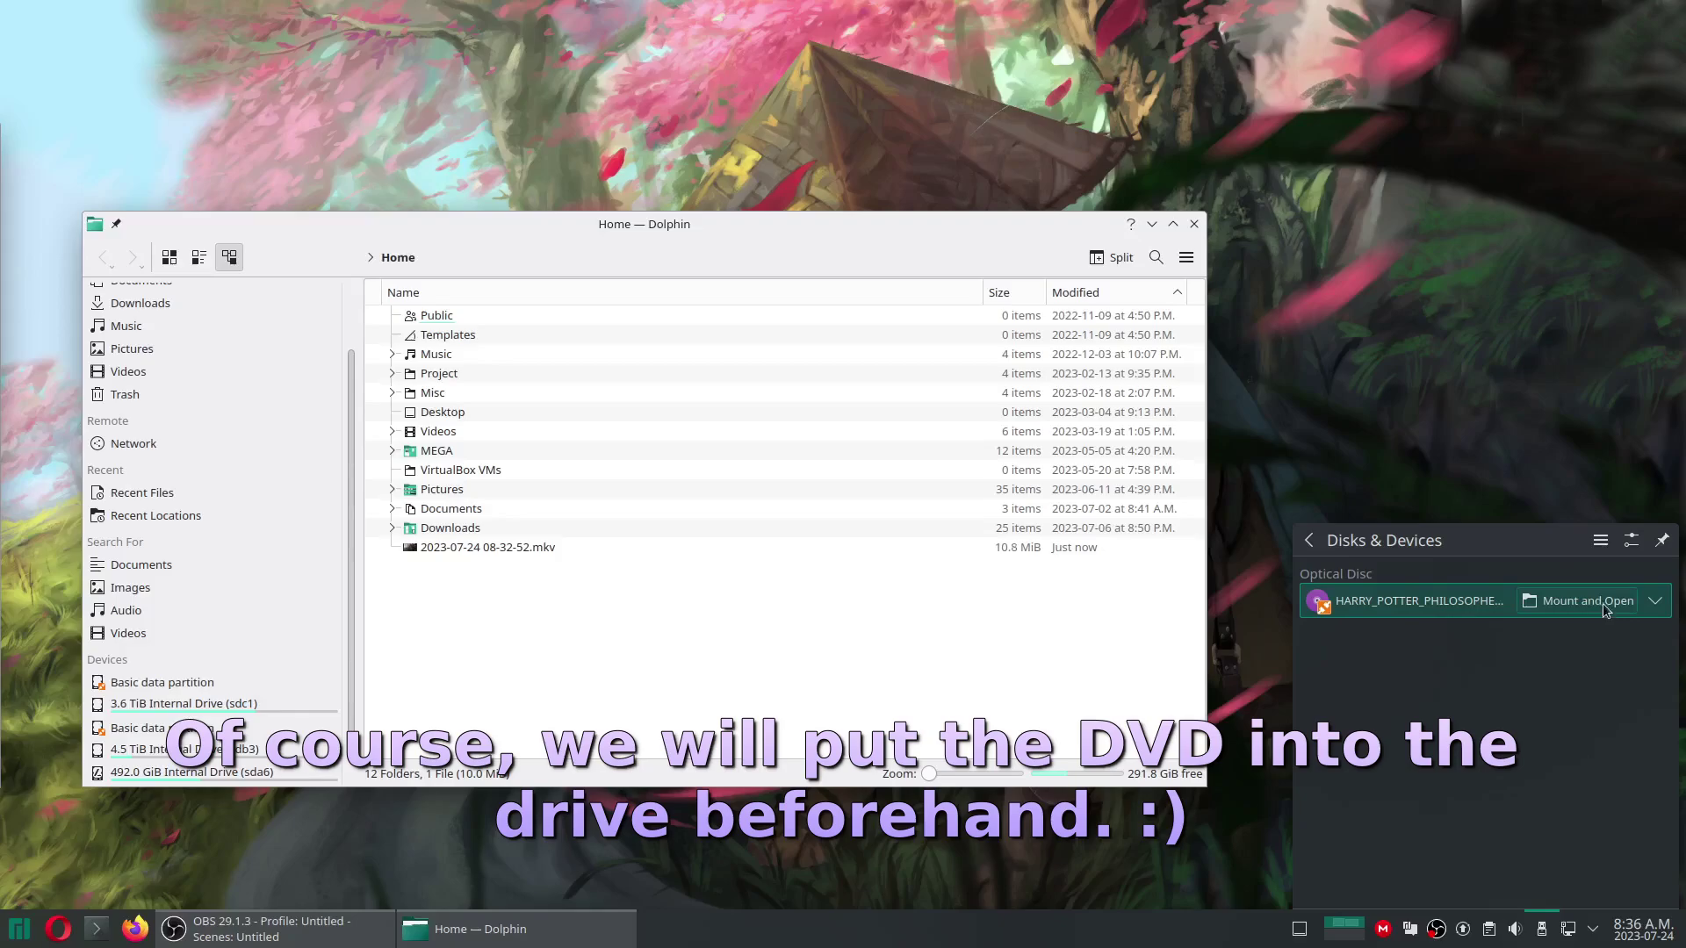
# Mount and open the inserted DVD HARRY_POTTER_PHILOSOPHERS_STON, and minimize its file manager window
pyautogui.click(1603, 603)
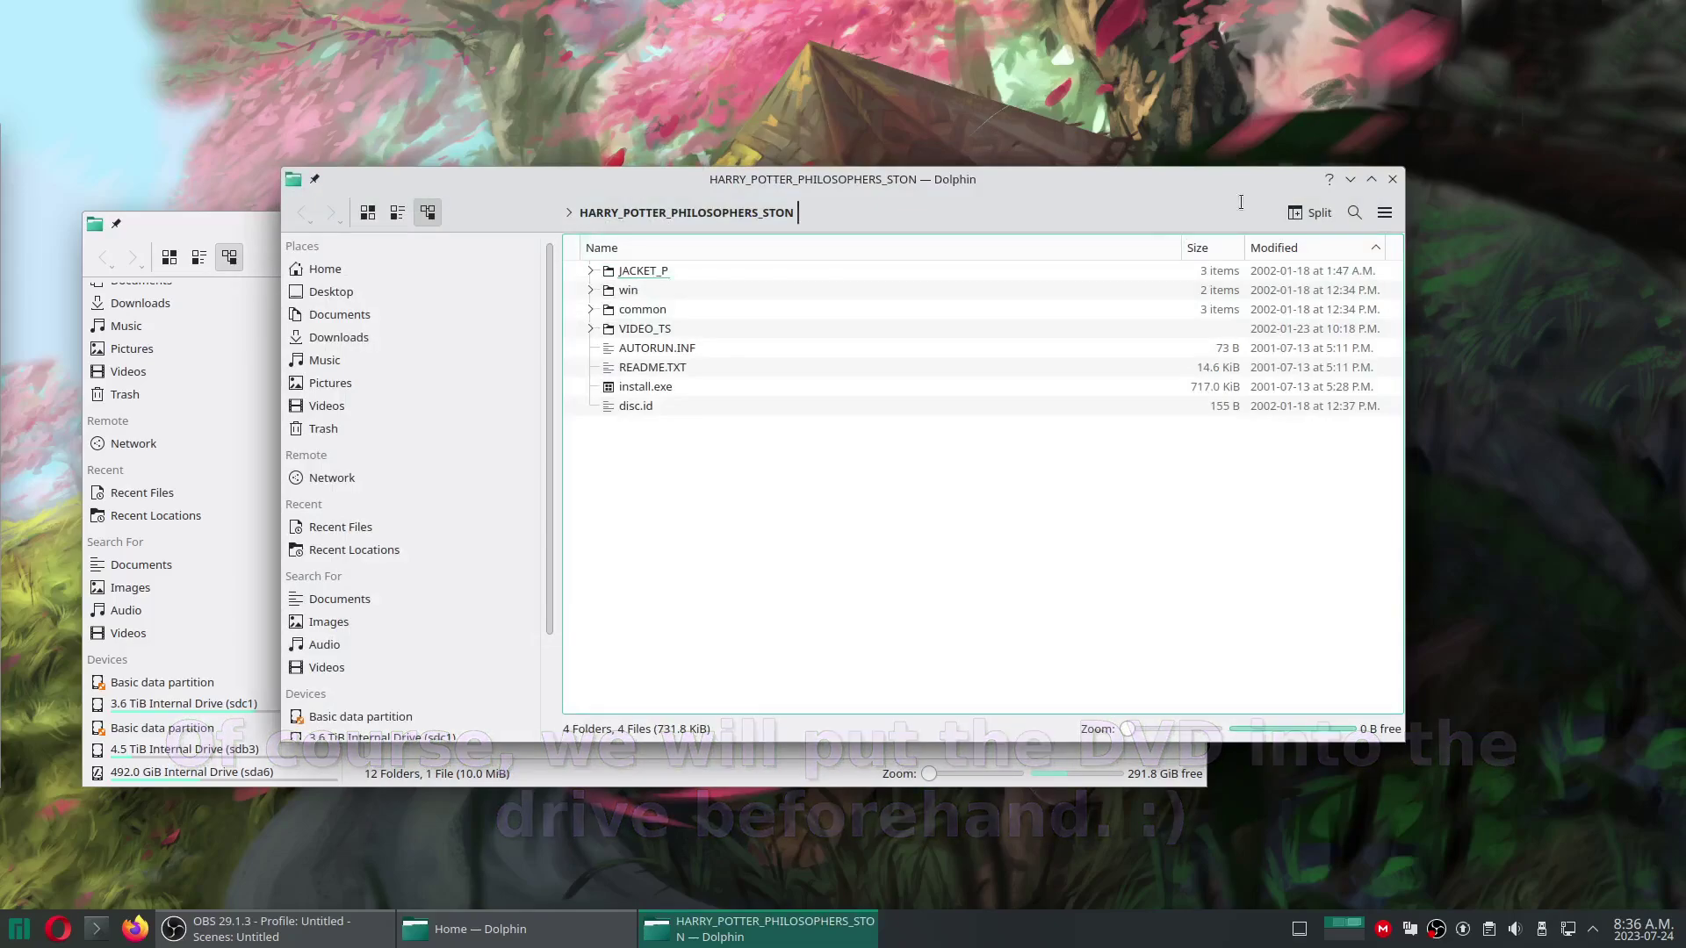
pyautogui.click(1351, 179)
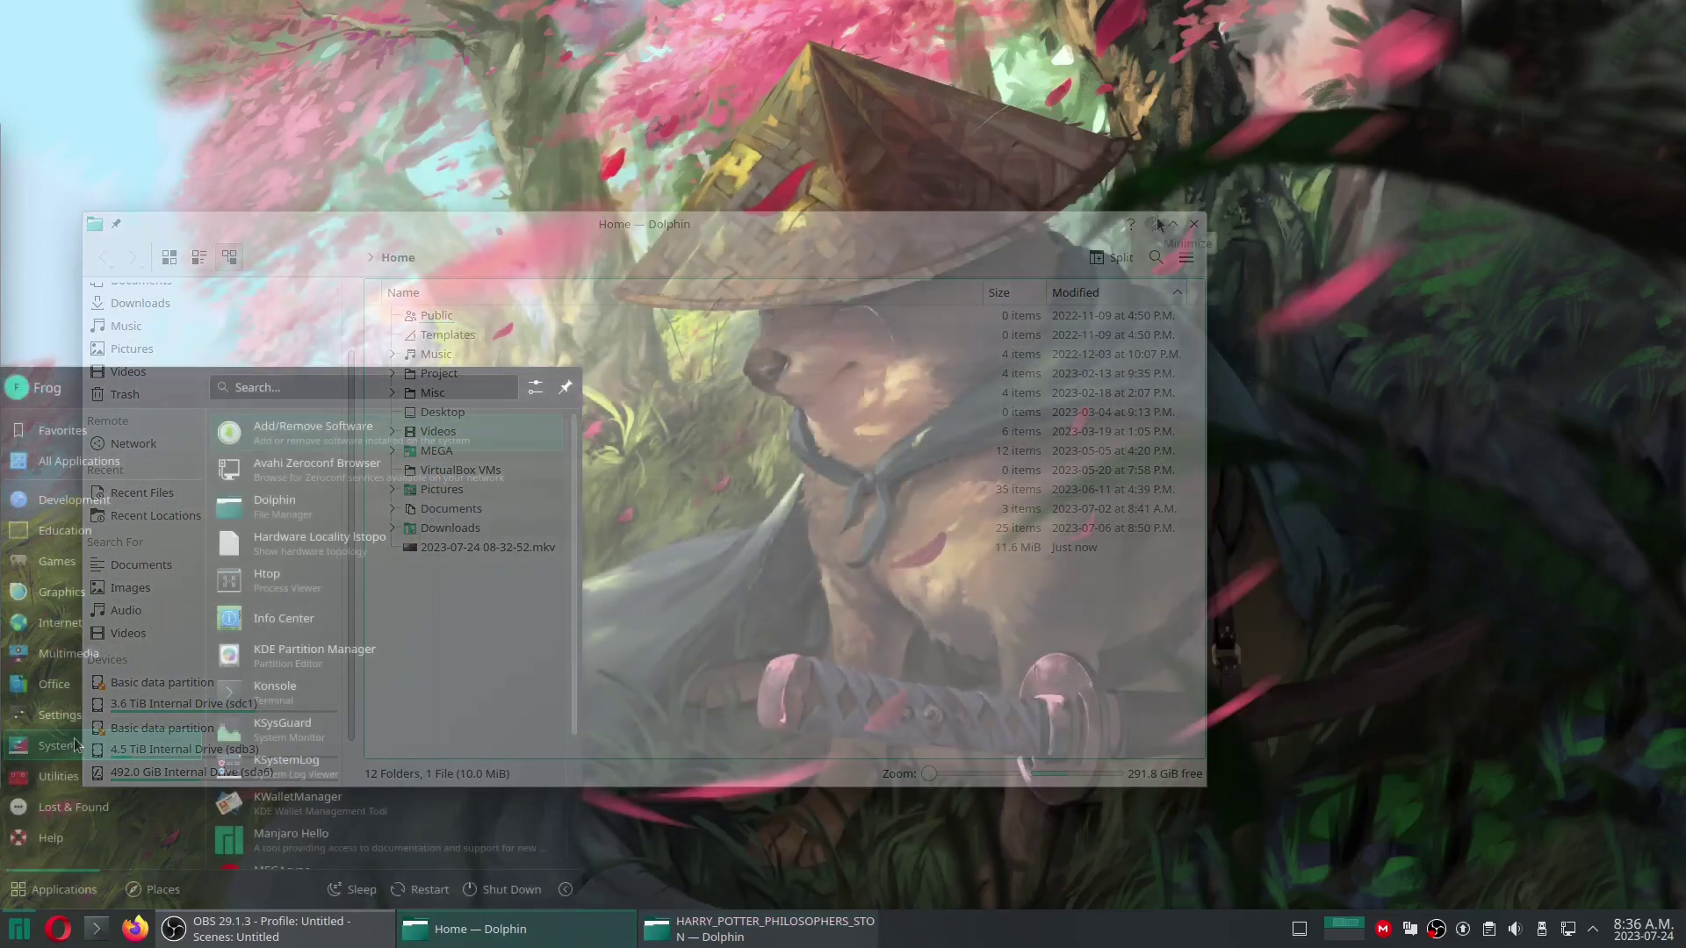
# Launch HandBrake and open the DVD drive device sr0 from the dev folder as the source
pyautogui.moveTo(69, 653)
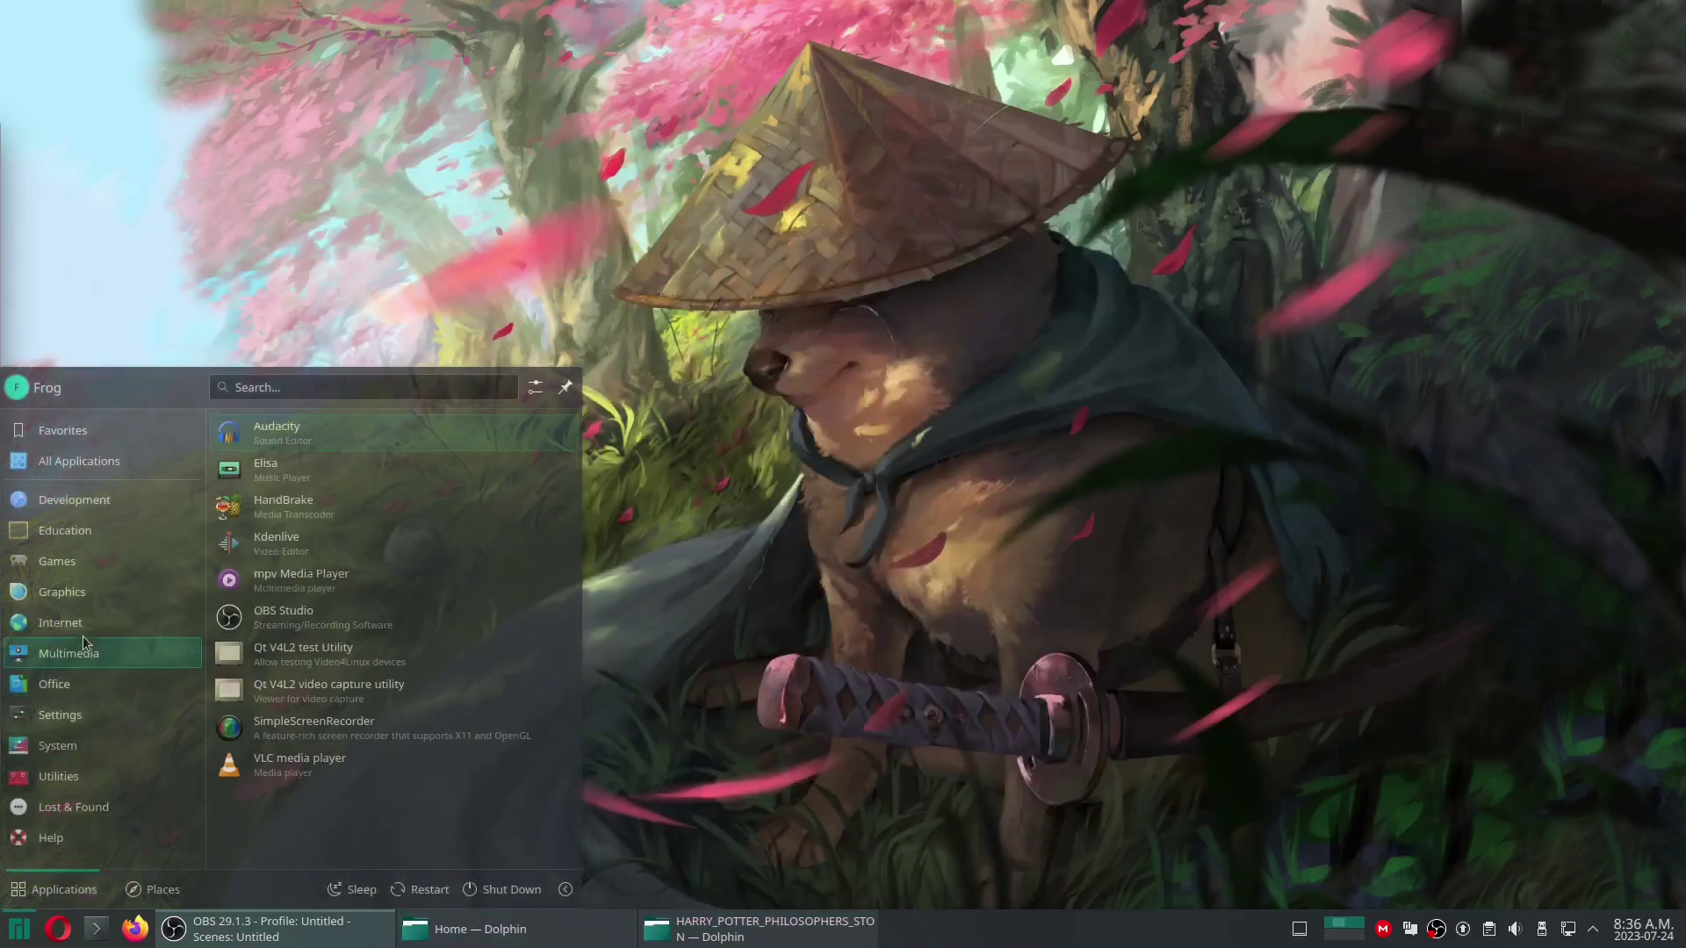
pyautogui.click(359, 507)
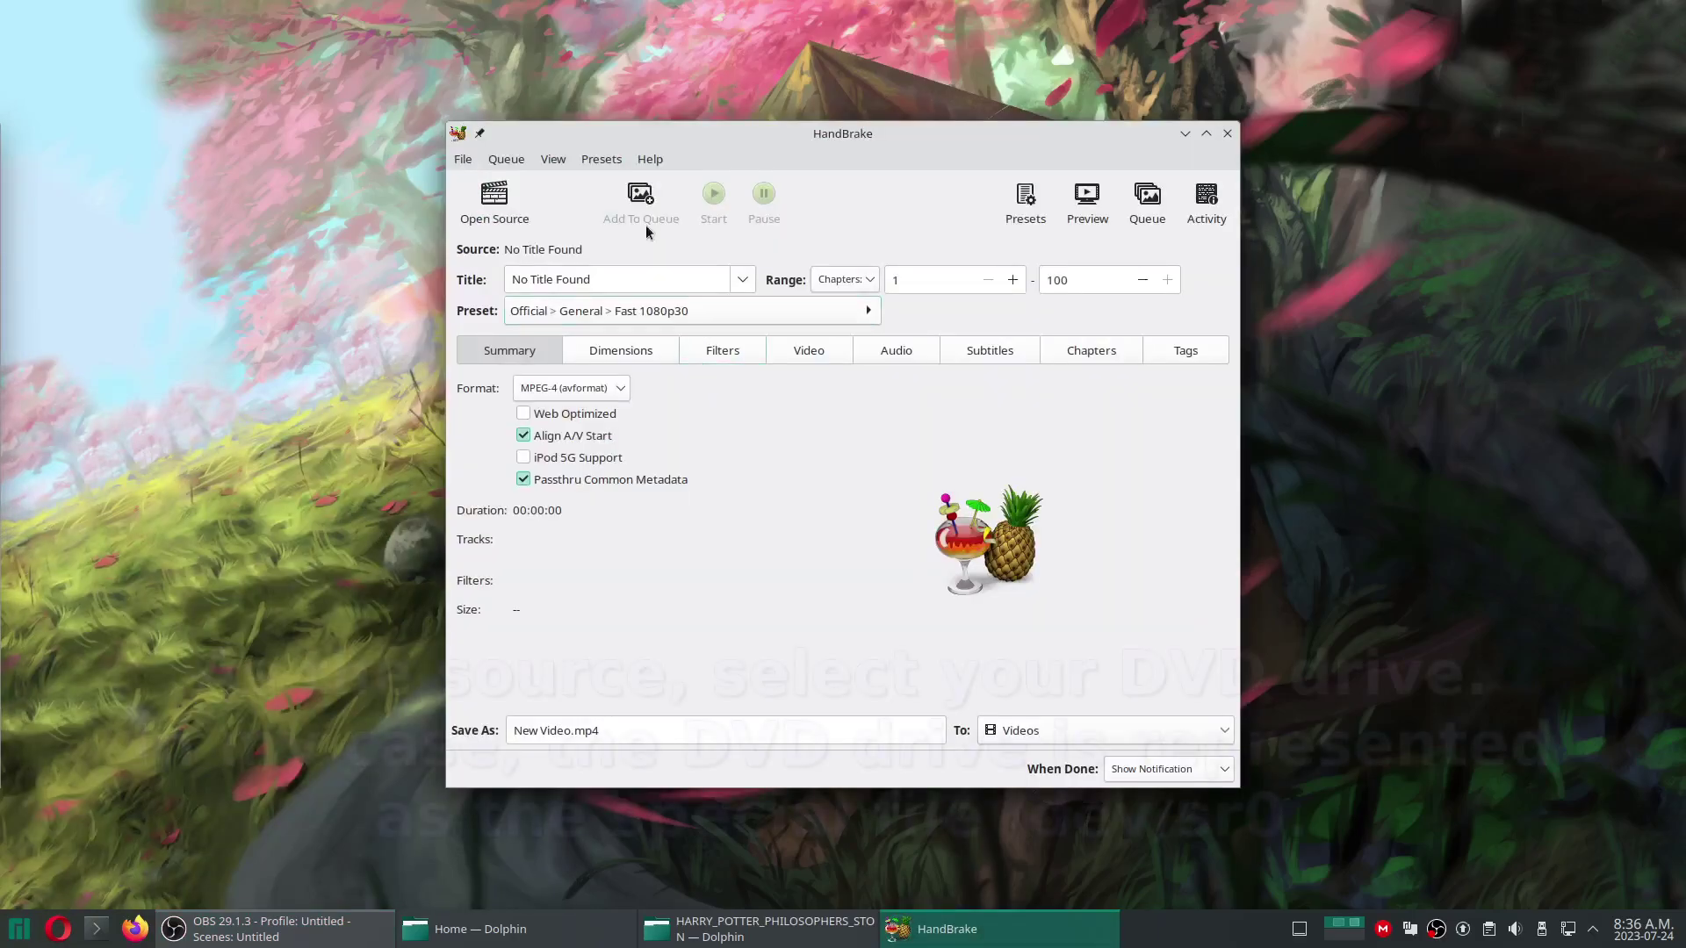
pyautogui.click(514, 205)
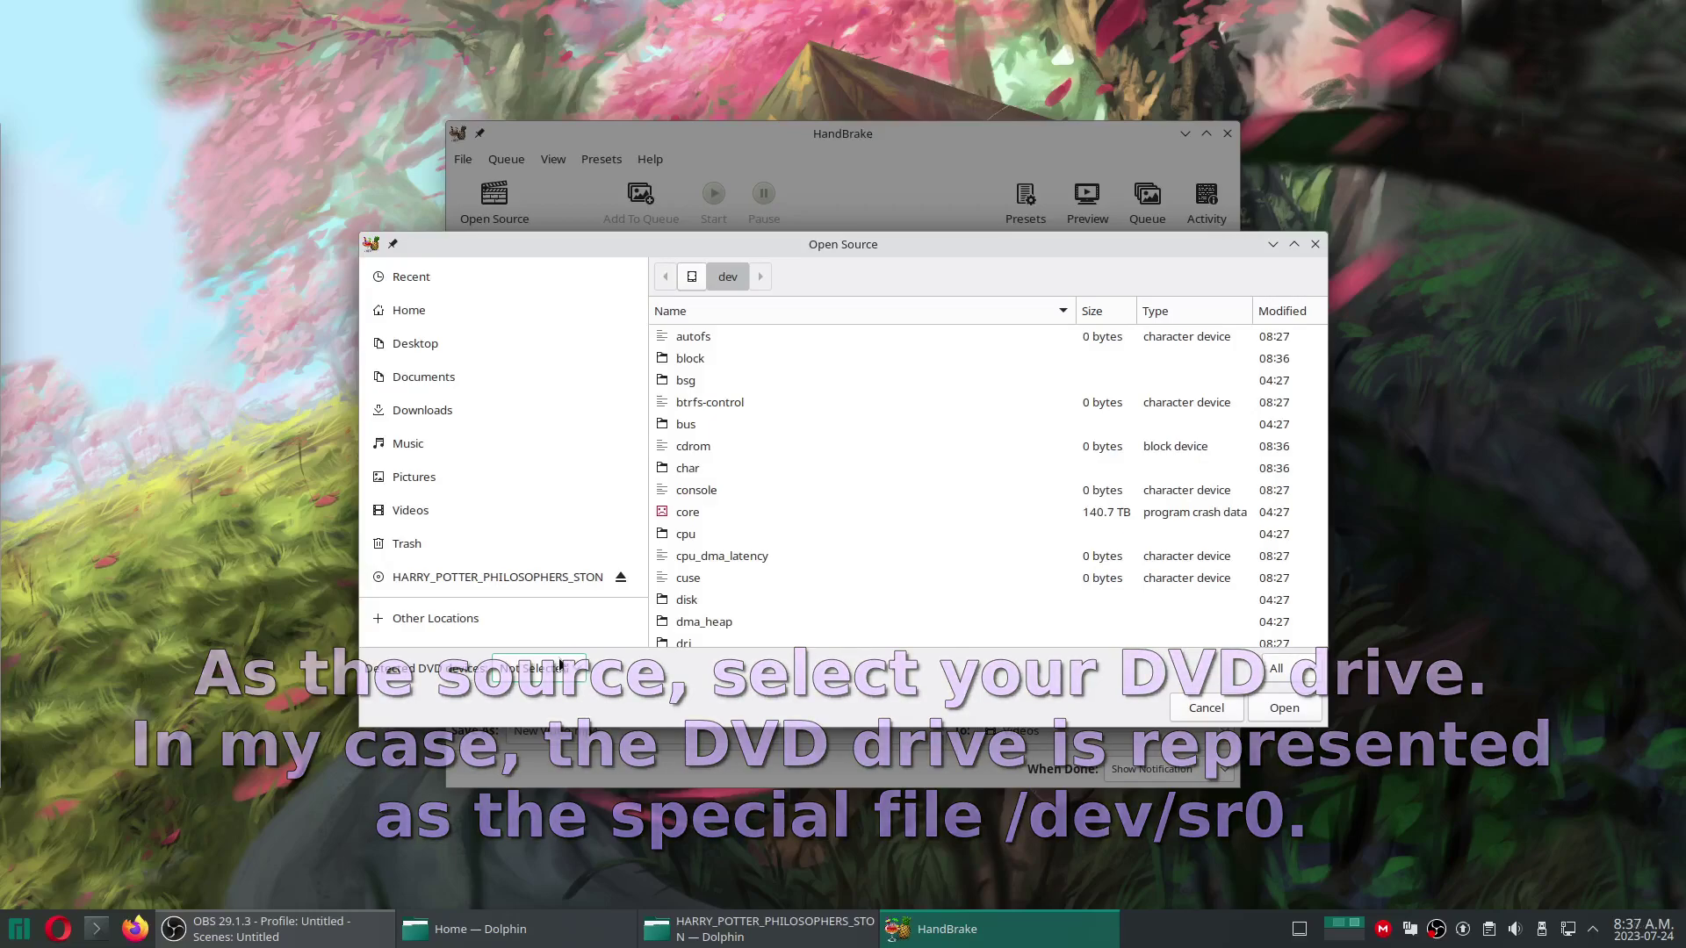
pyautogui.scroll(-2, 766, 445)
pyautogui.scroll(-15, 766, 446)
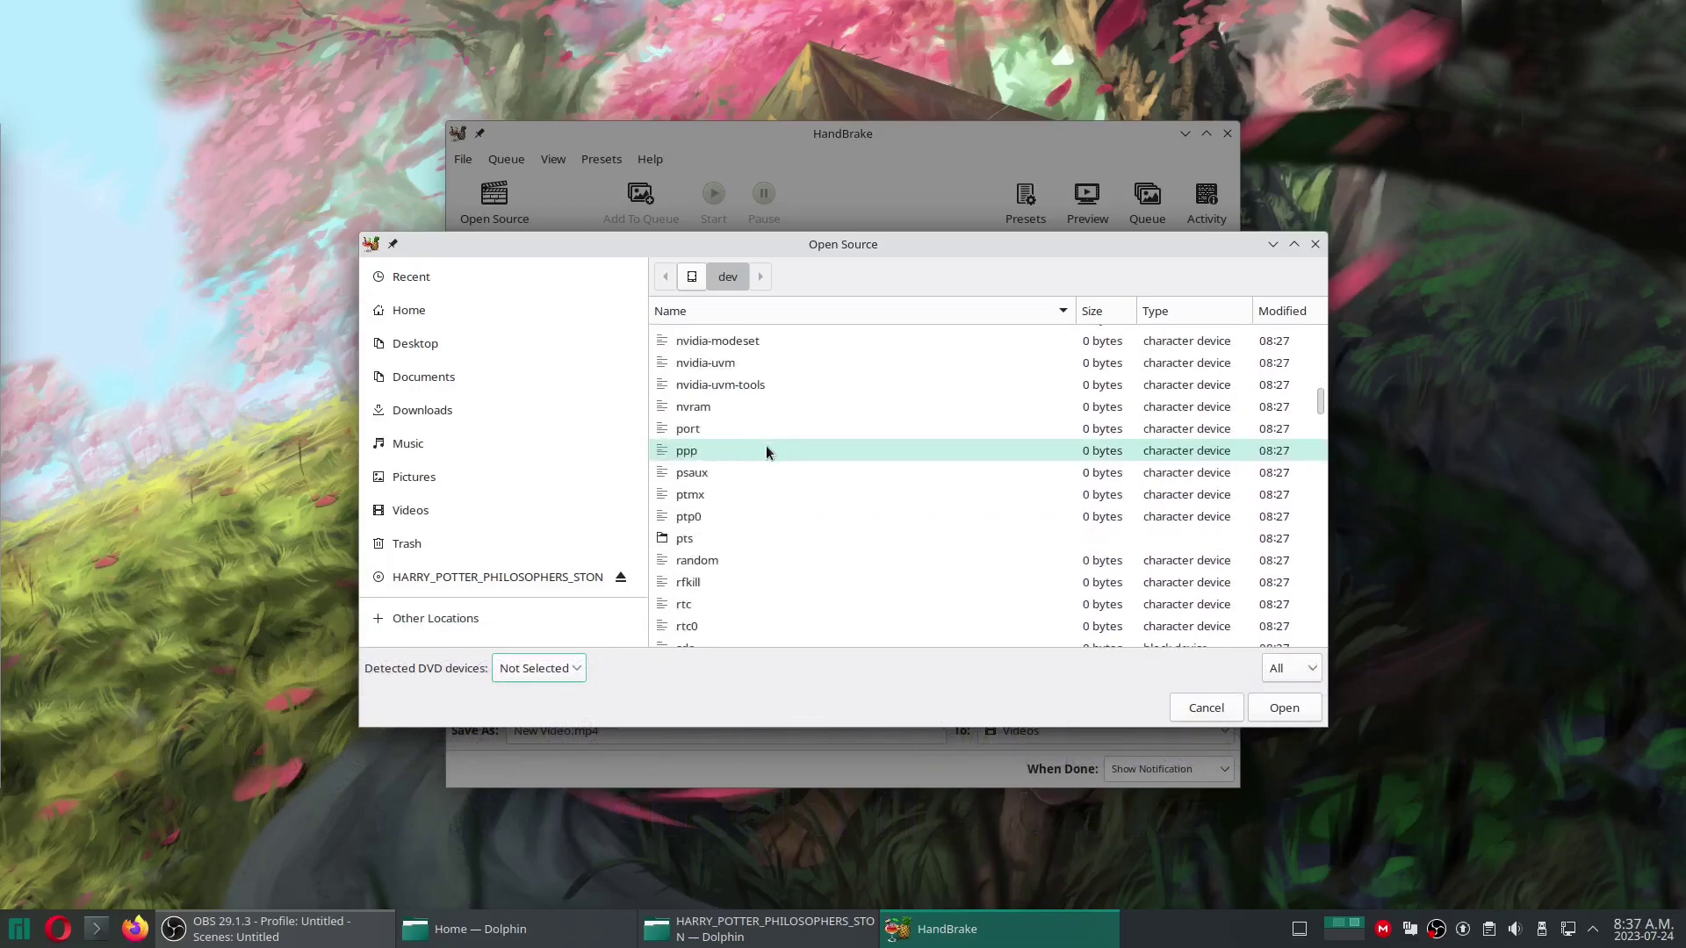
pyautogui.scroll(-2, 765, 445)
pyautogui.scroll(2, 766, 445)
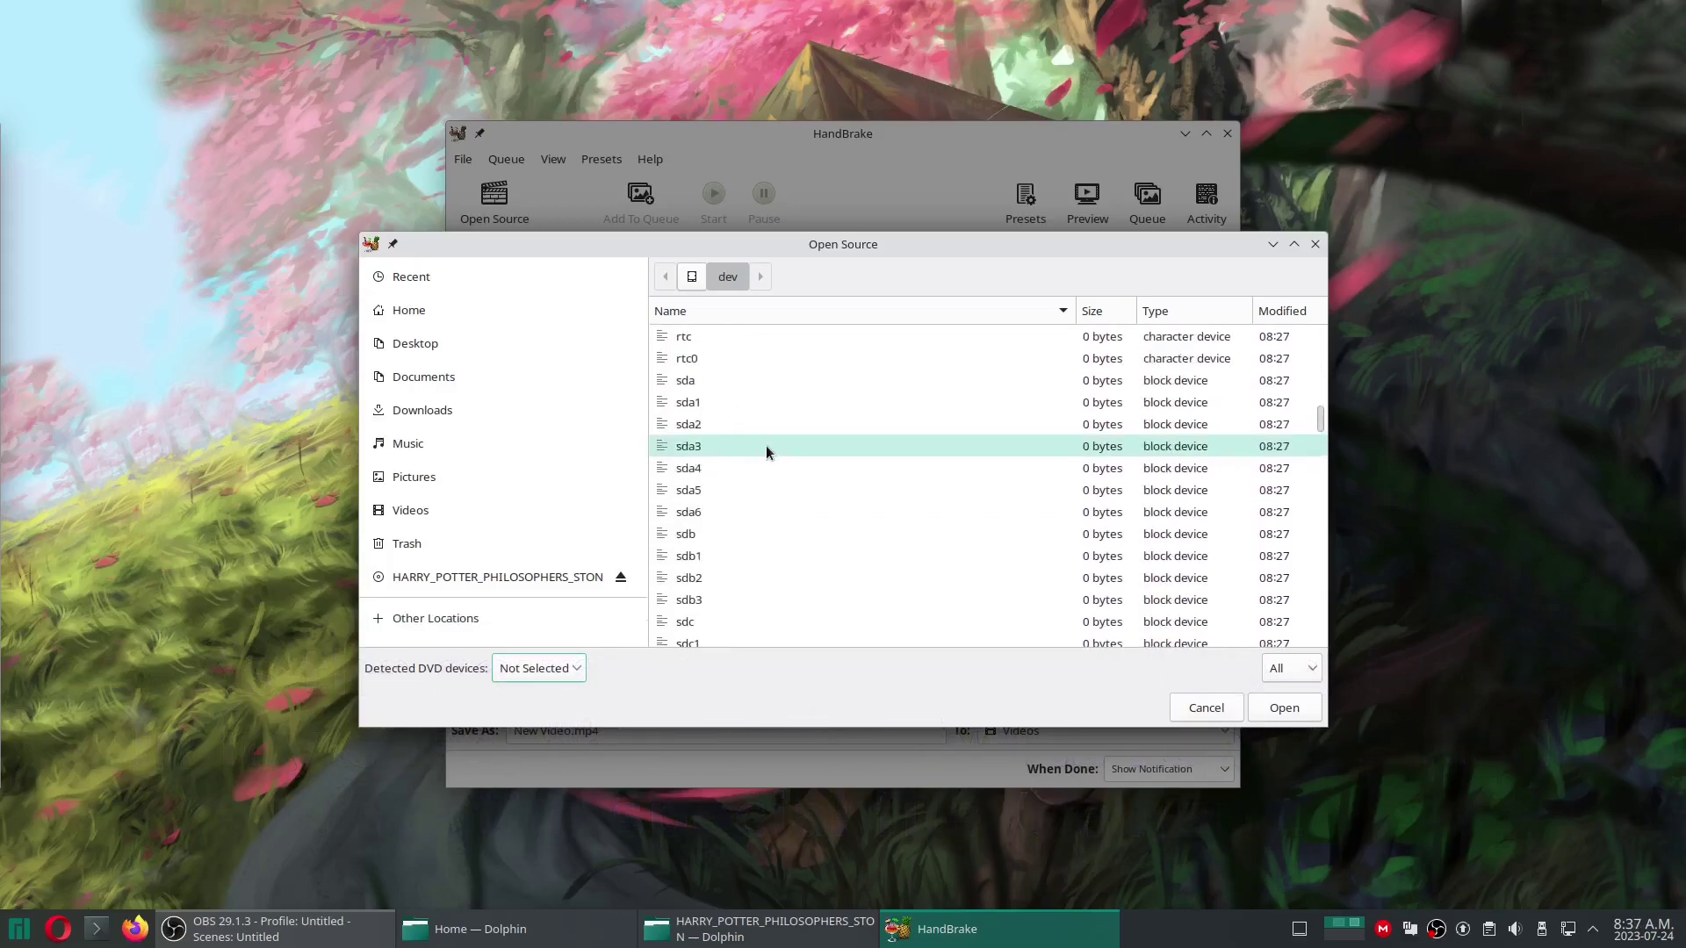
pyautogui.scroll(-2, 750, 404)
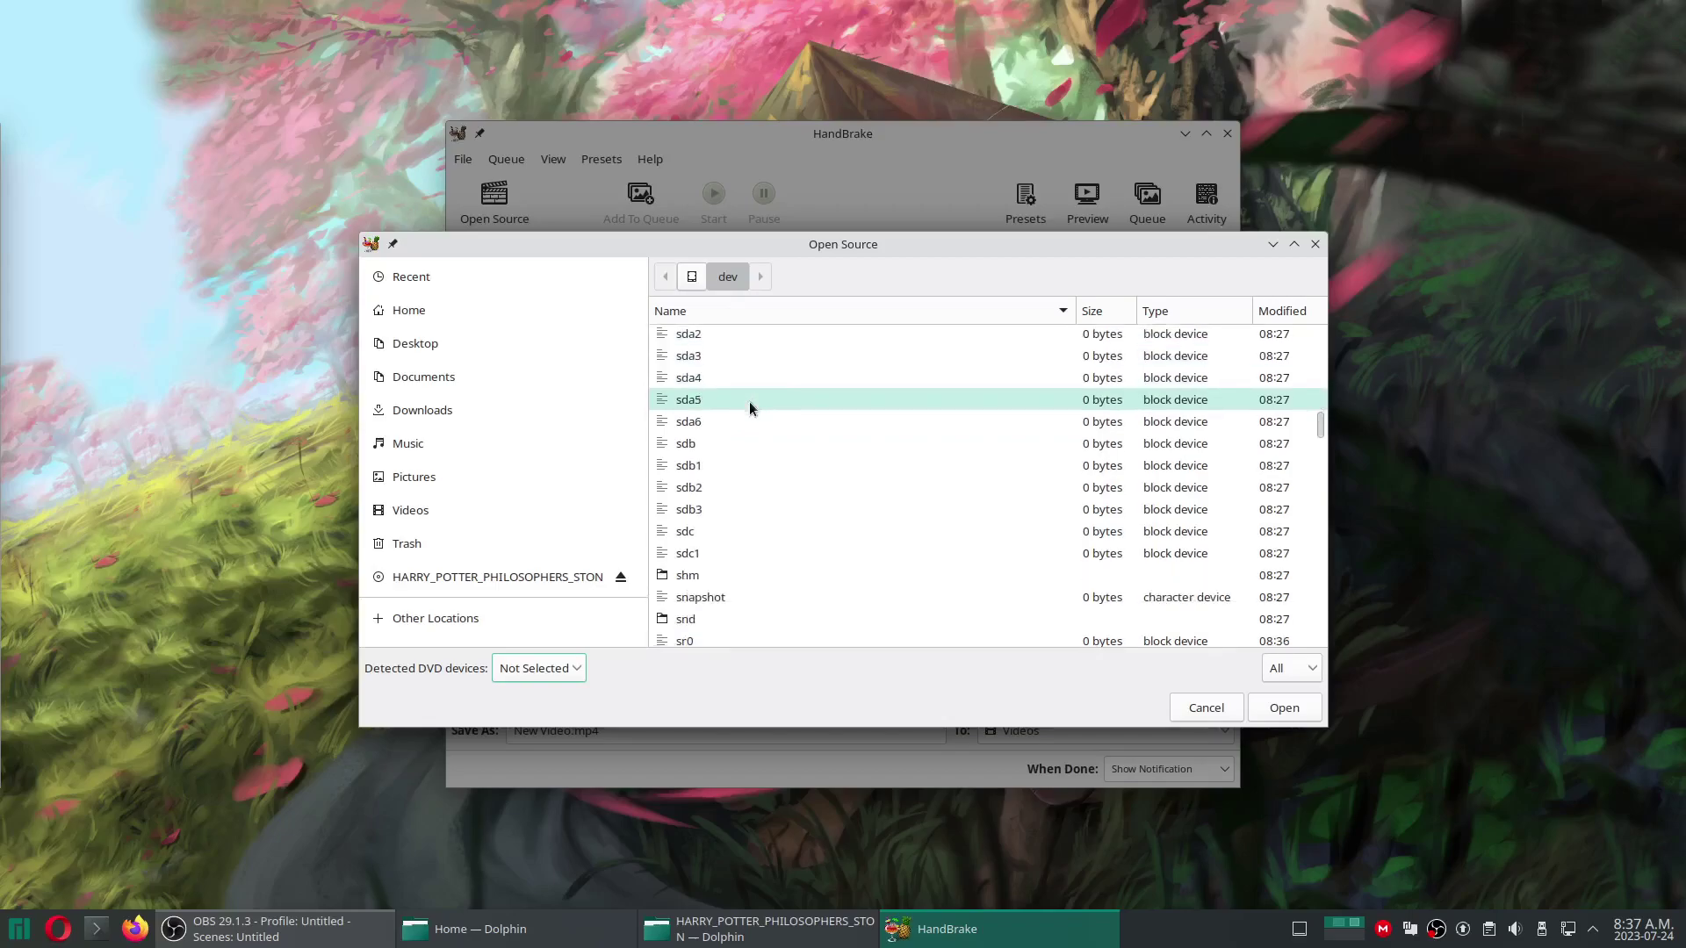
pyautogui.scroll(-1, 750, 402)
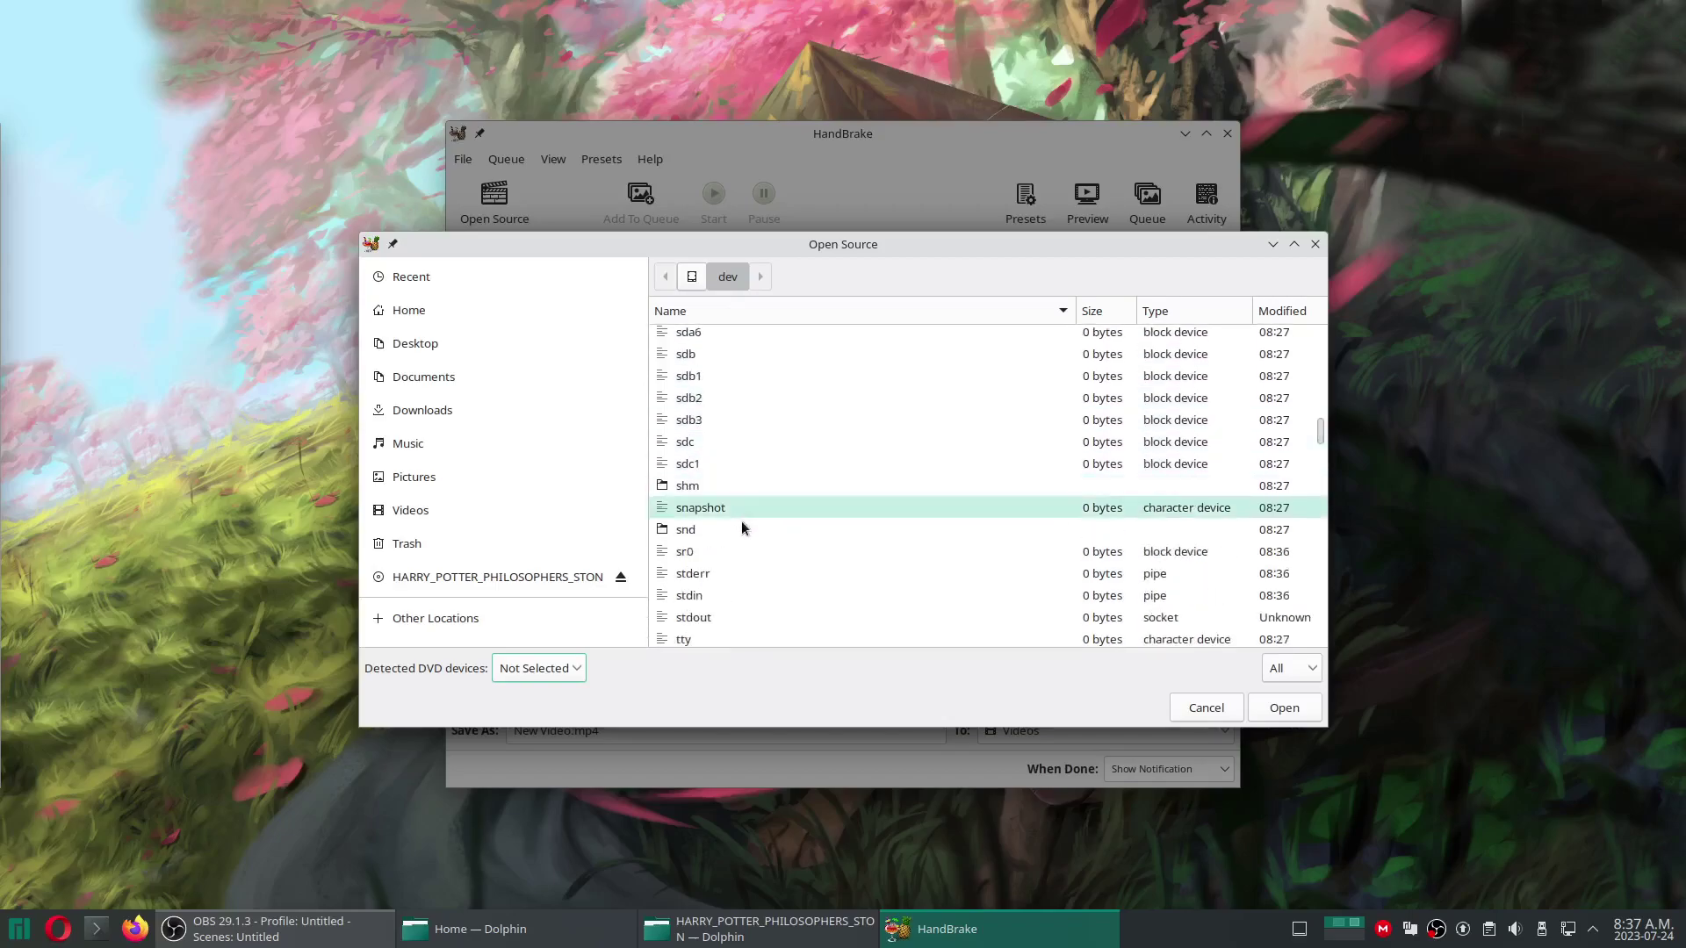
pyautogui.doubleClick(679, 553)
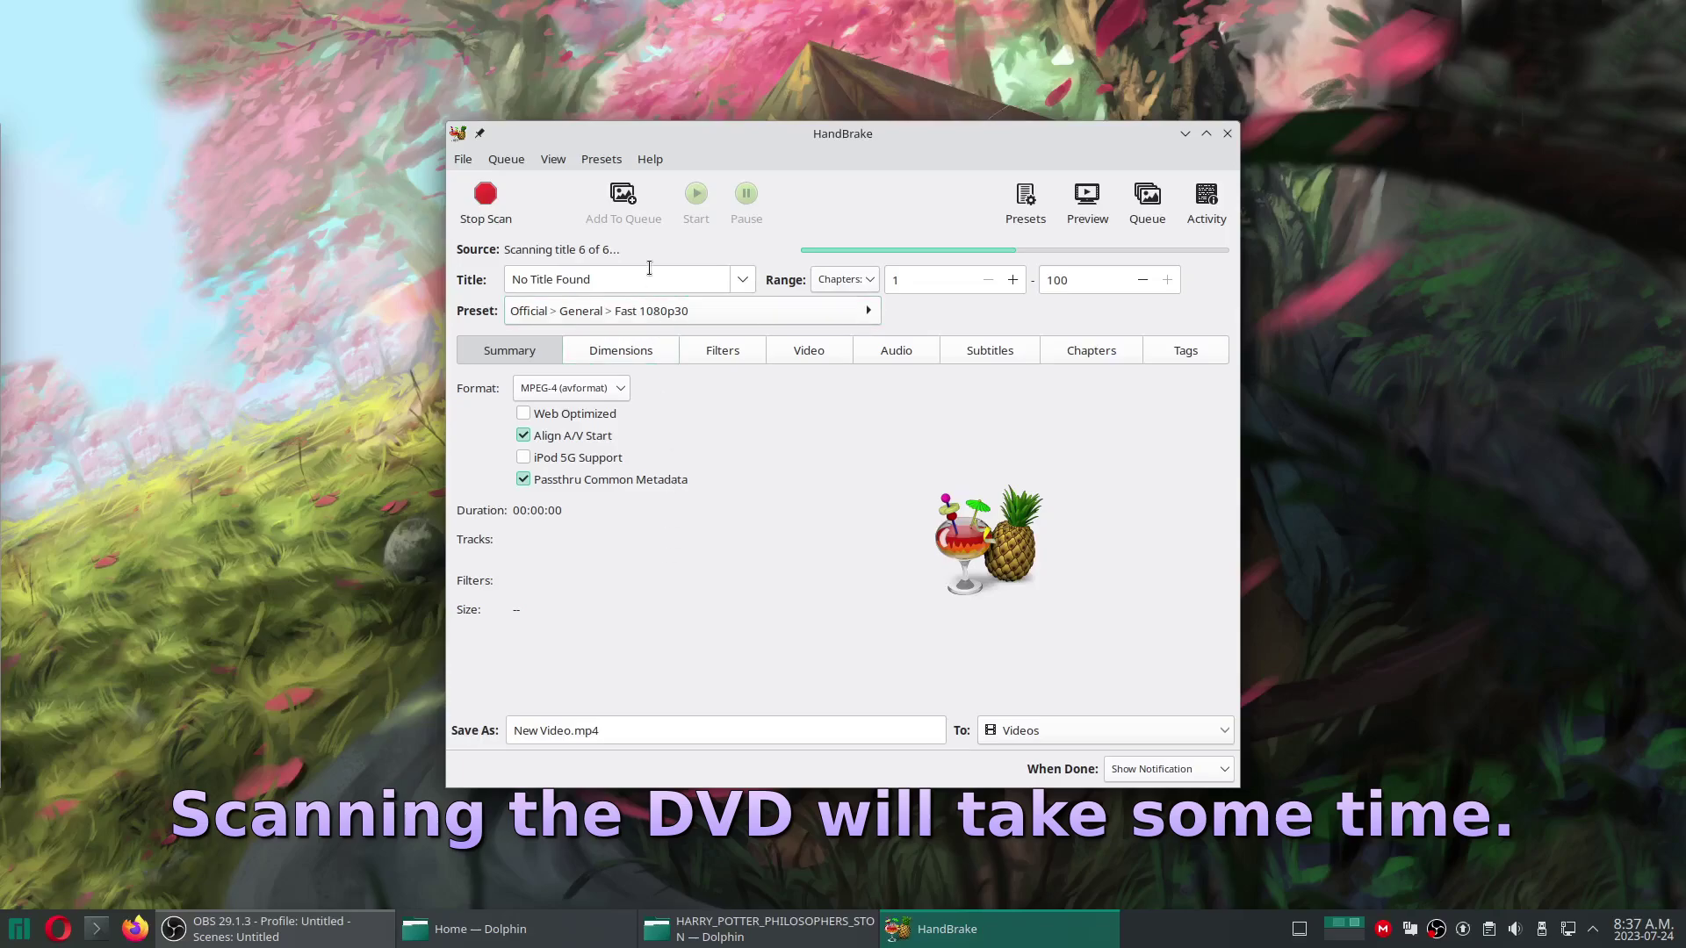
# Check the list of titles on the DVD and keep title 1 (02h32m12s) selected
pyautogui.click(741, 281)
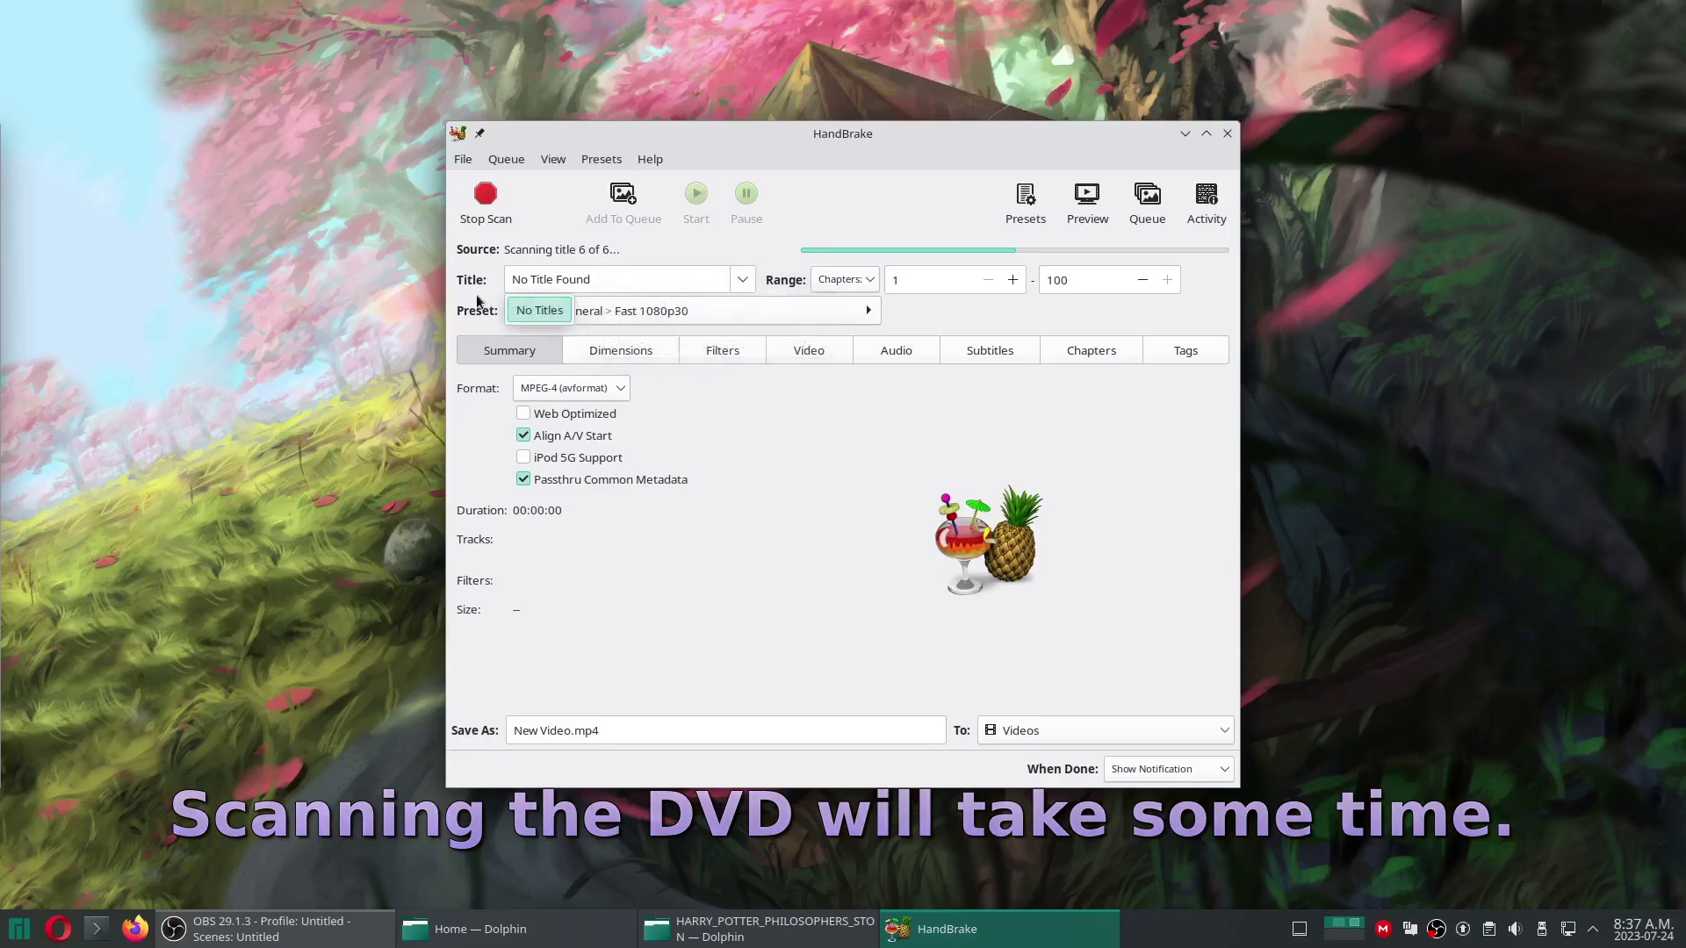
pyautogui.click(540, 310)
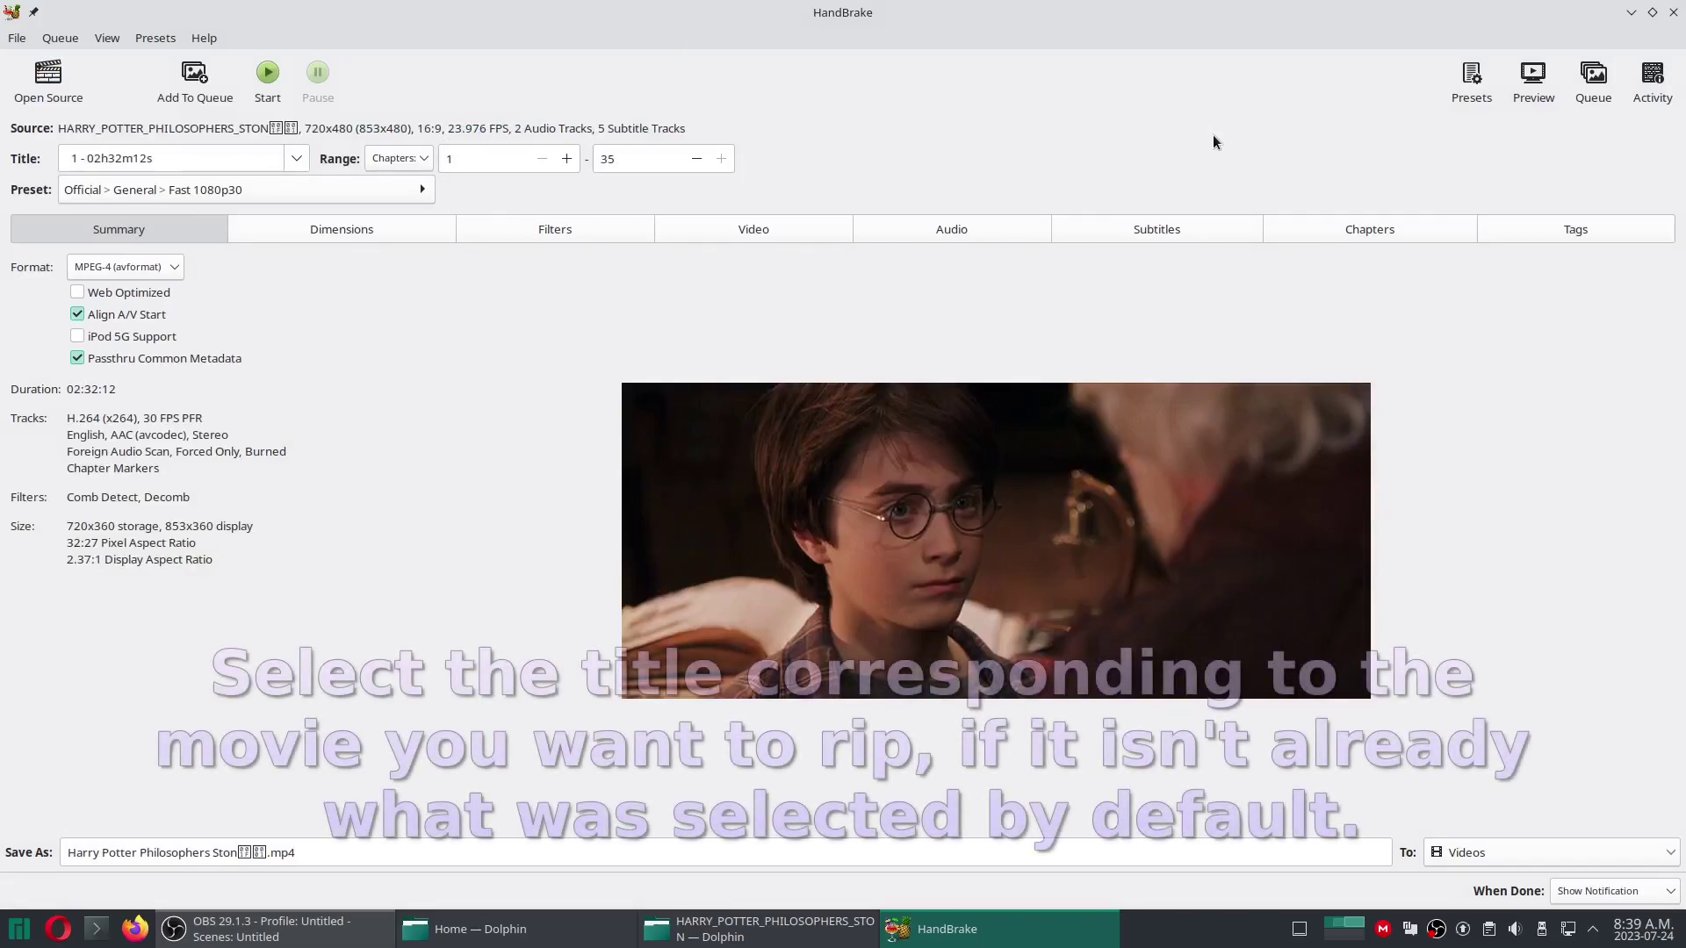
pyautogui.click(294, 159)
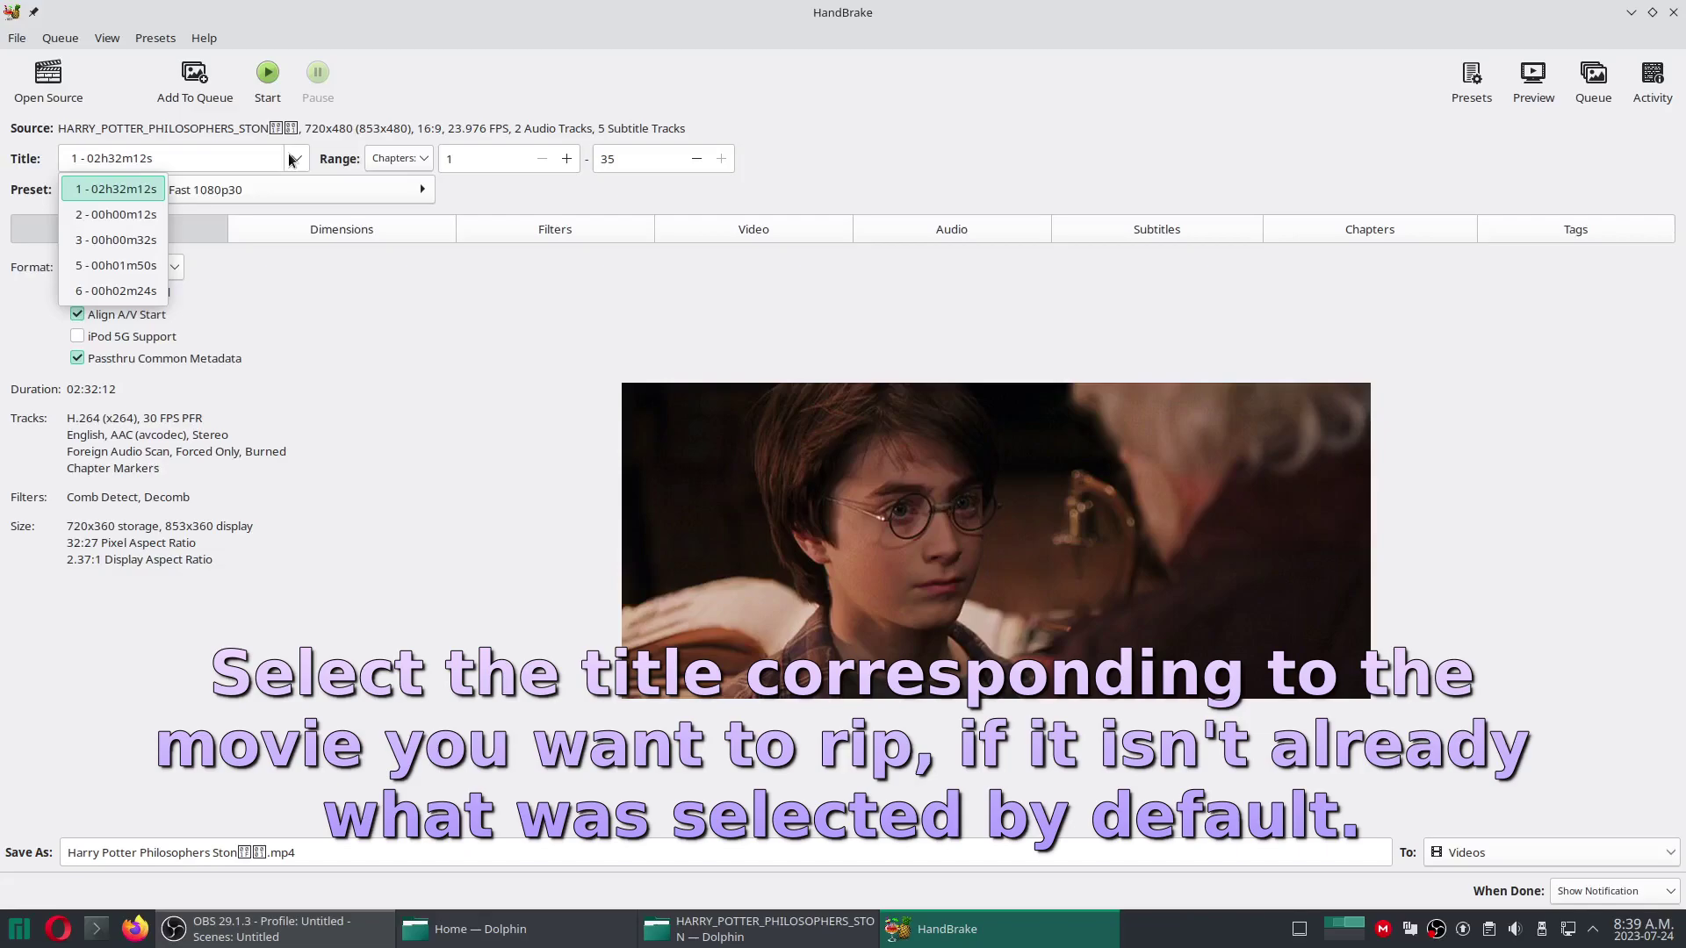
pyautogui.click(291, 159)
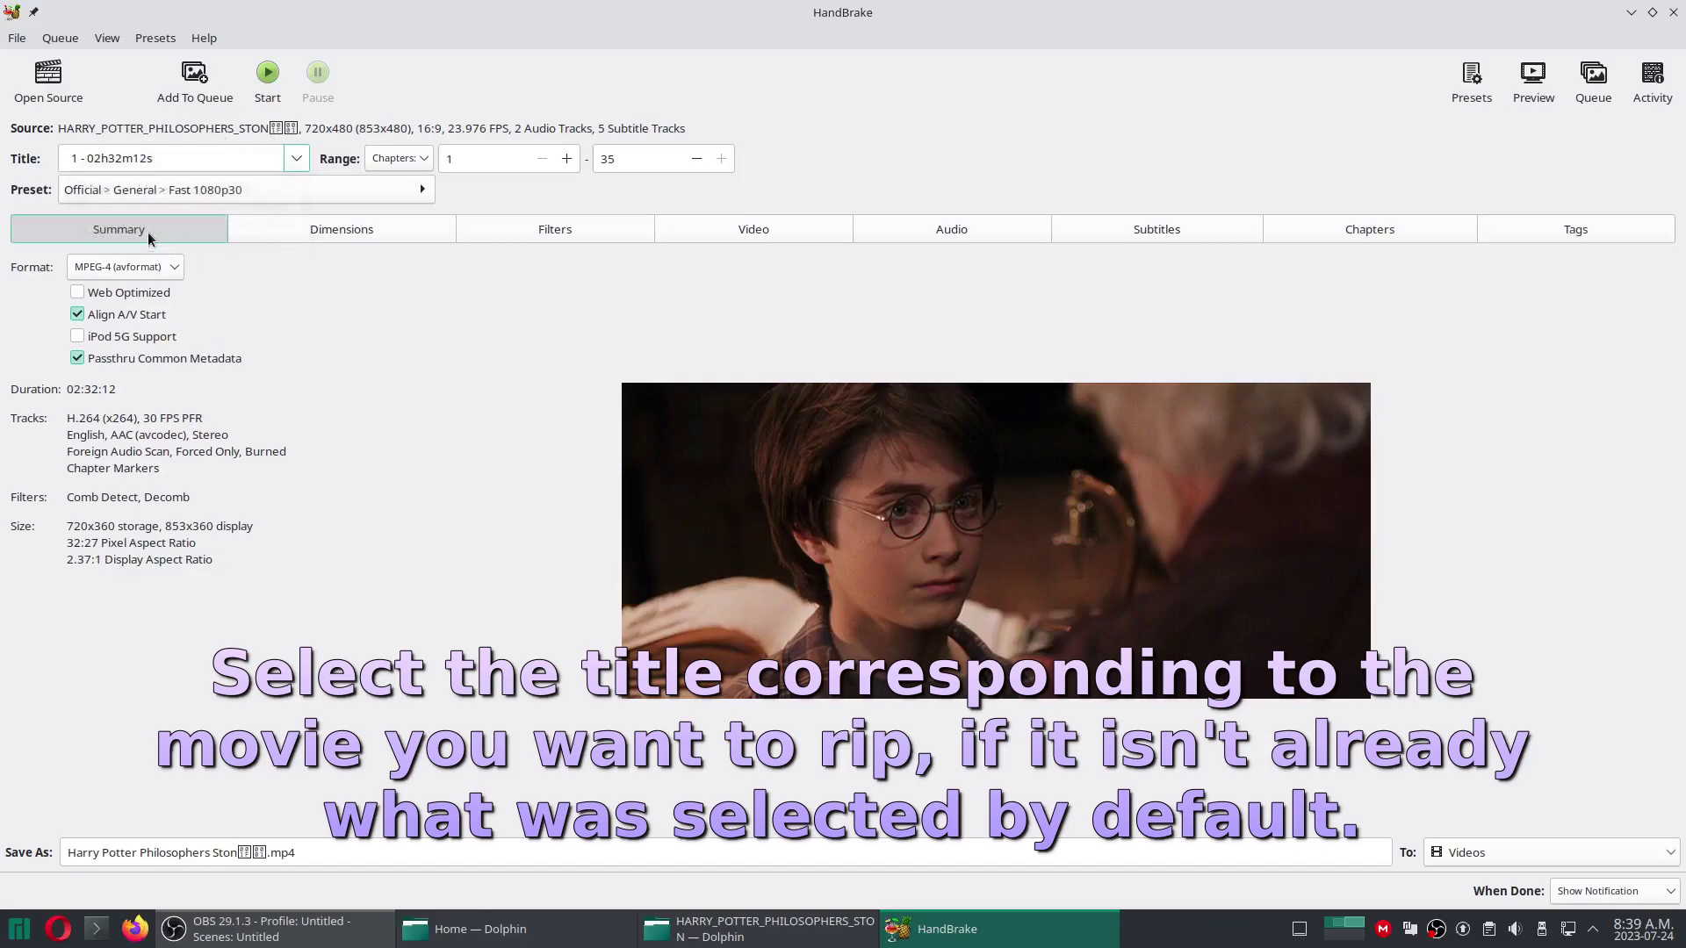
# Check the available output formats, keep MPEG-4 (avformat), and review the dimension and filter settings
pyautogui.click(160, 269)
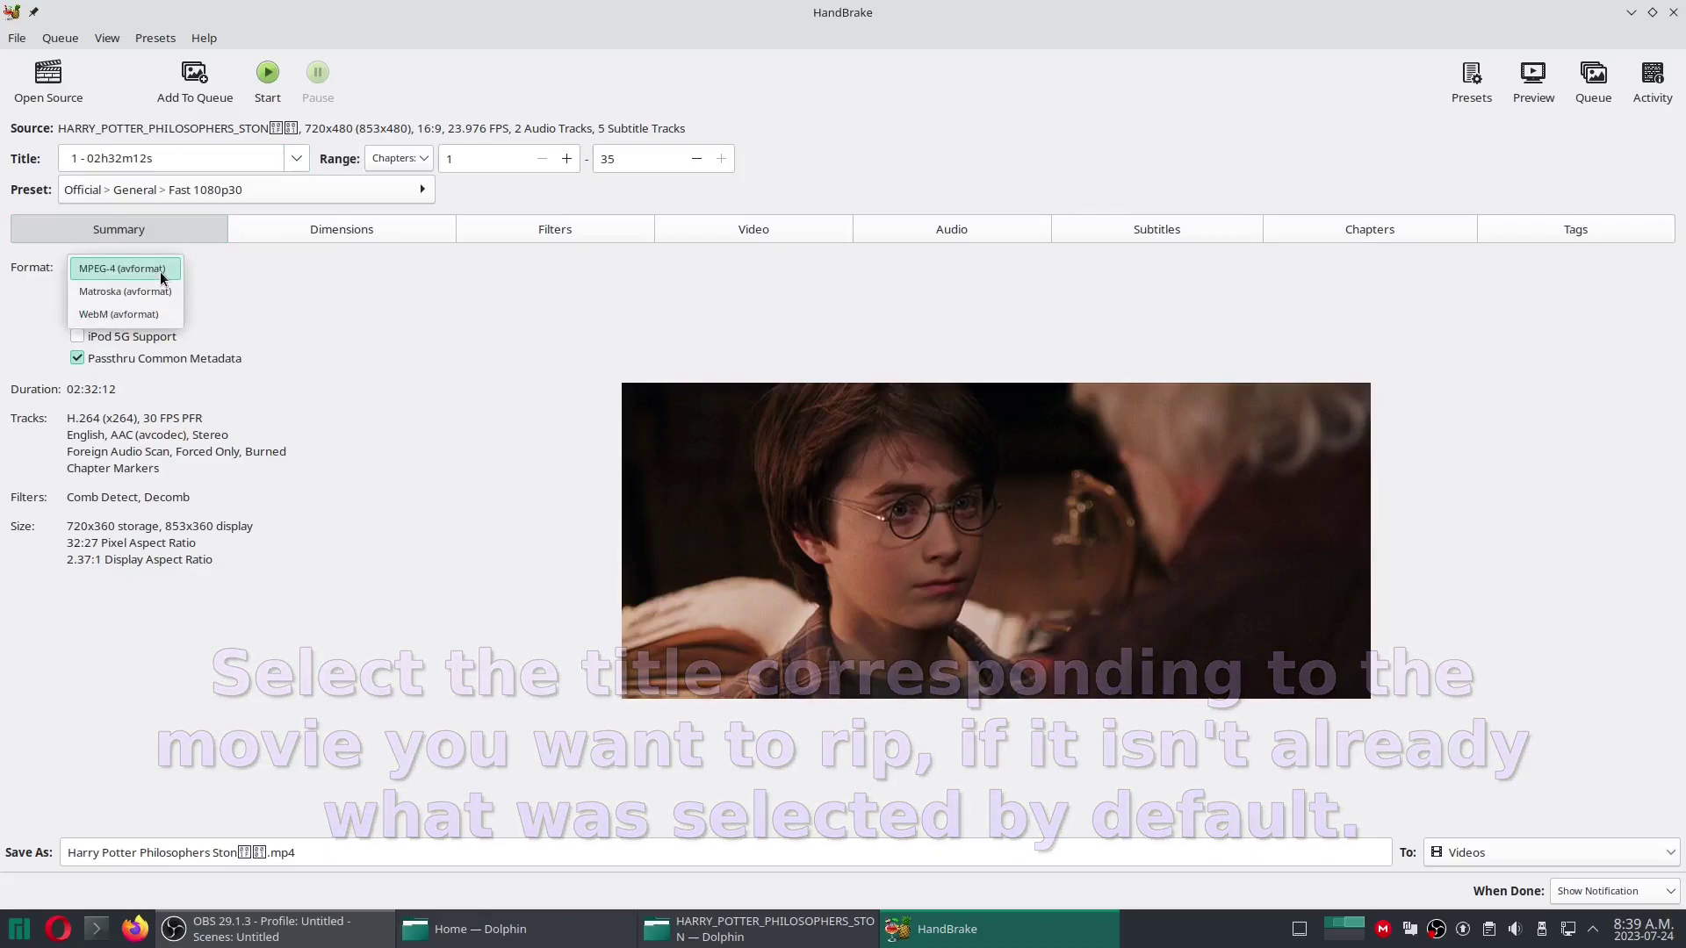
pyautogui.click(160, 272)
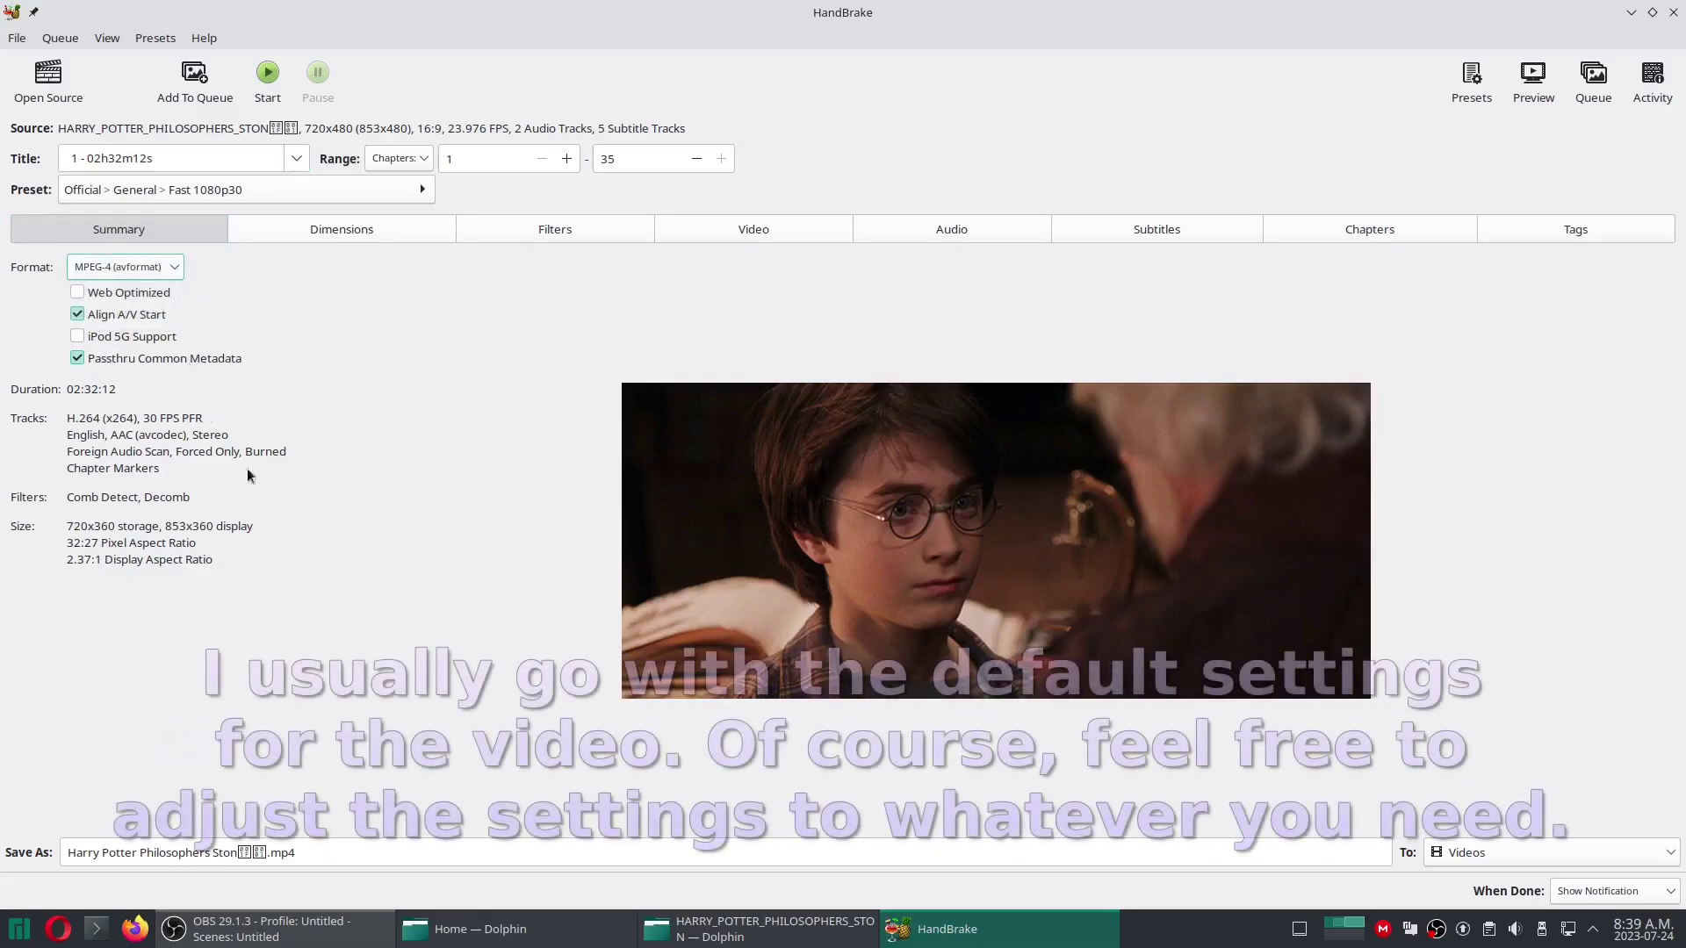
pyautogui.click(371, 236)
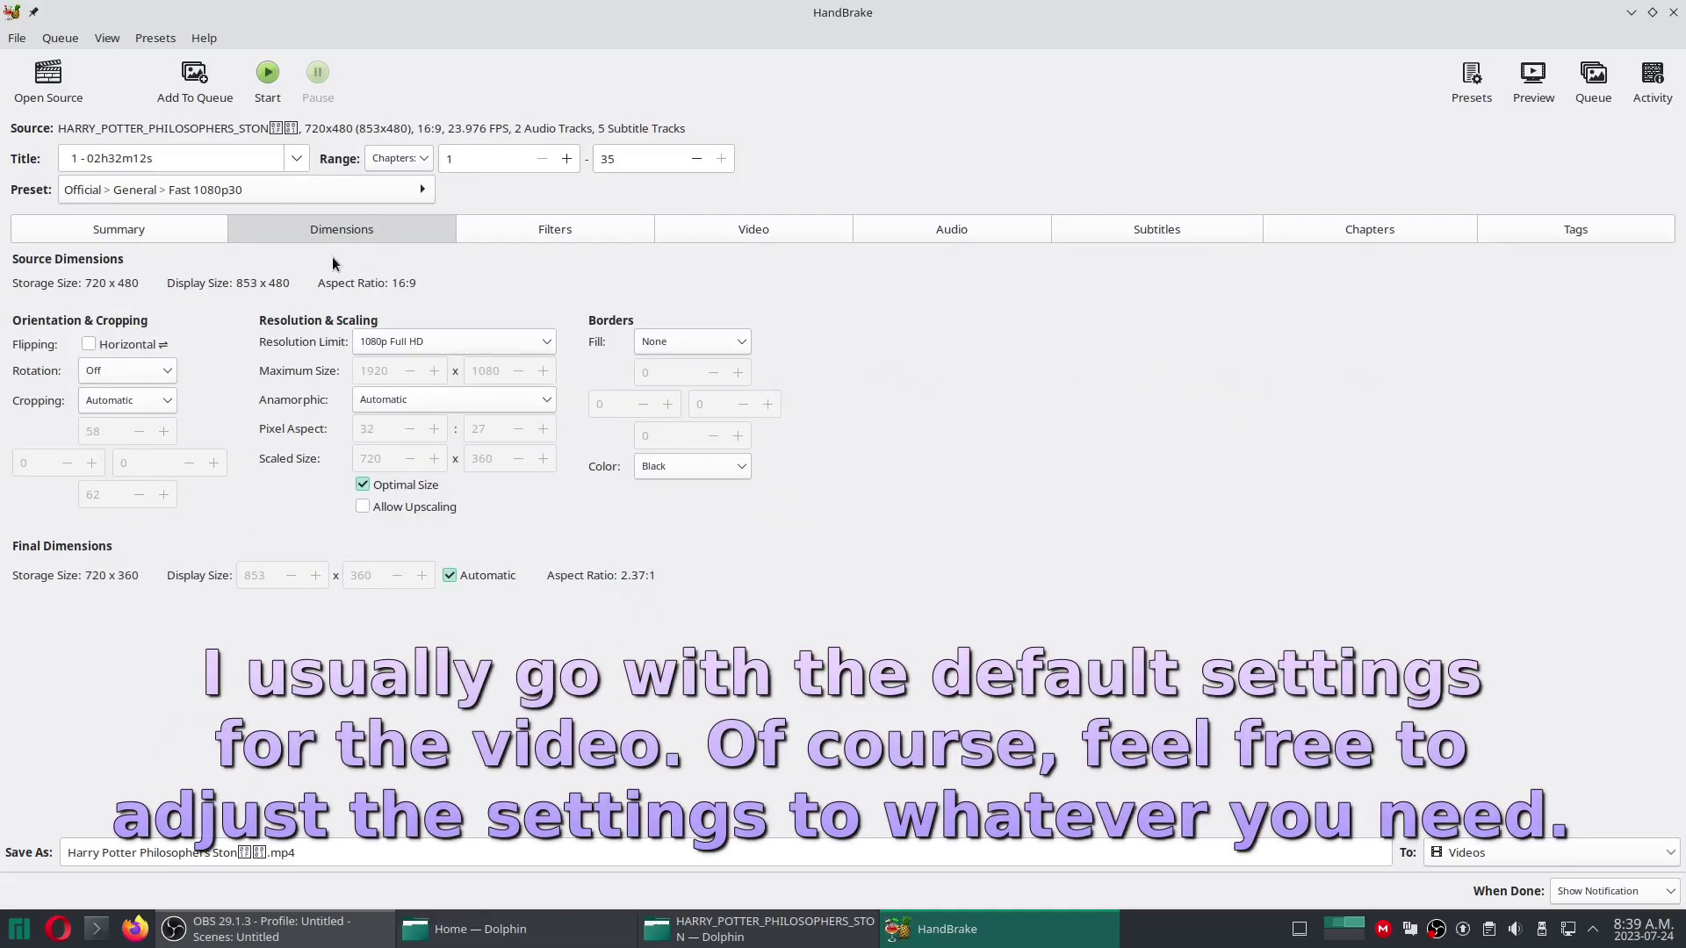
pyautogui.click(533, 233)
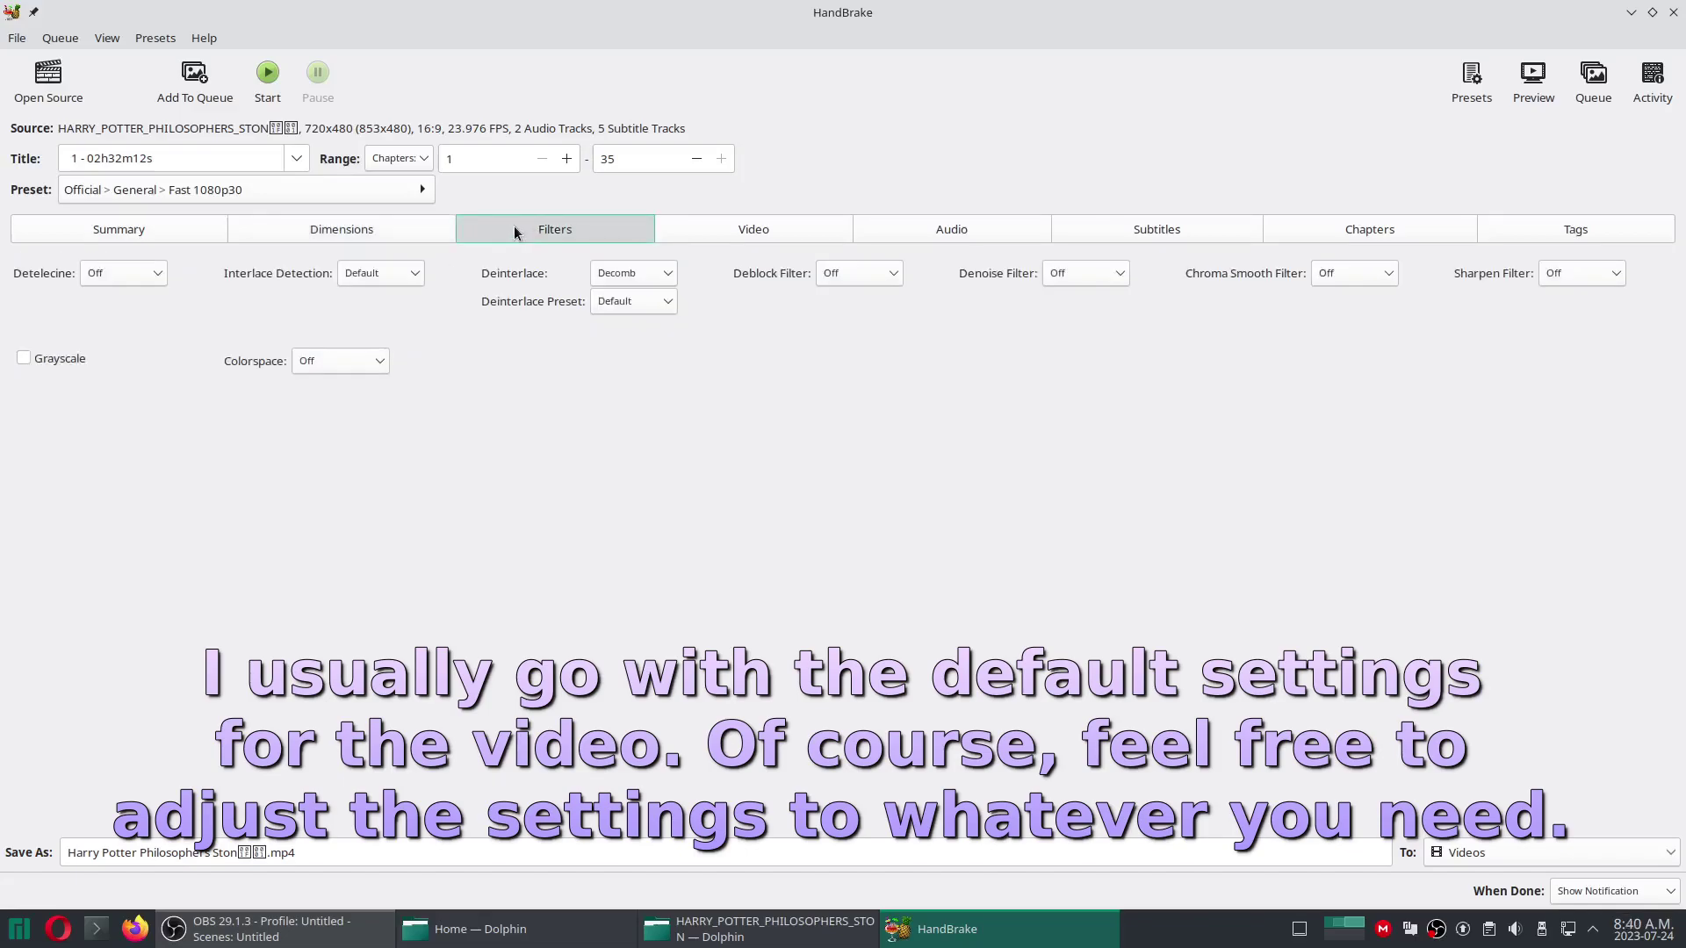
# Set the video's constant quality to RF 18 without saving a new preset
pyautogui.click(739, 229)
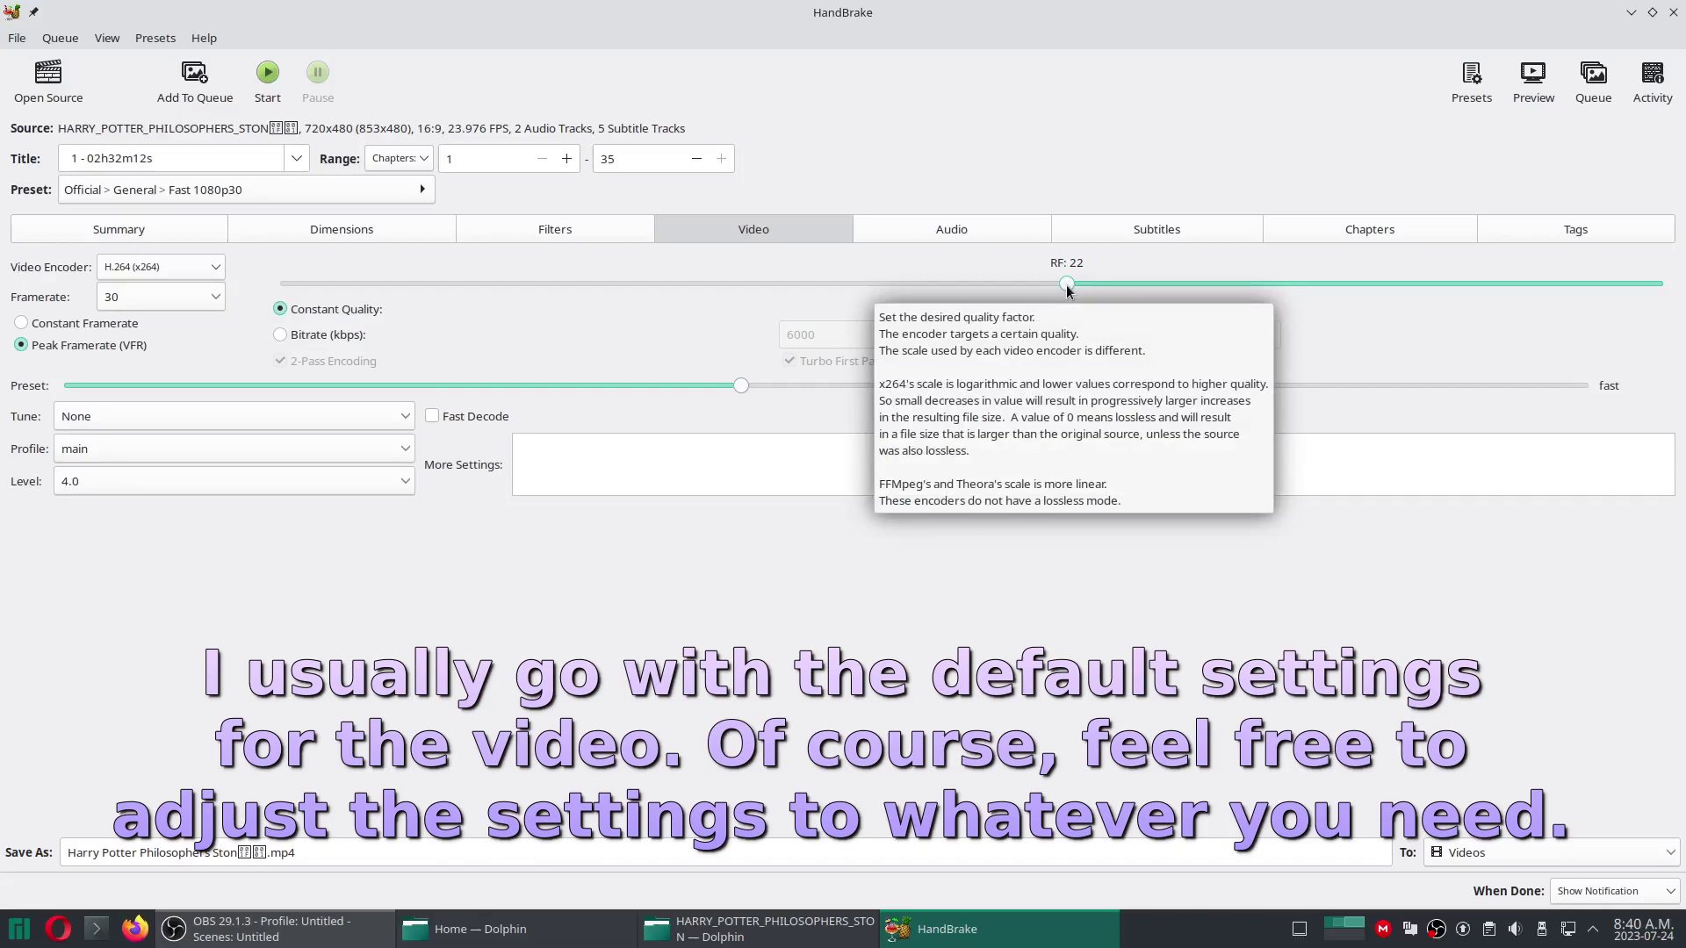
pyautogui.moveTo(1067, 285); pyautogui.dragTo(1084, 285)
pyautogui.moveTo(1200, 287); pyautogui.dragTo(1175, 285)
pyautogui.click(651, 192)
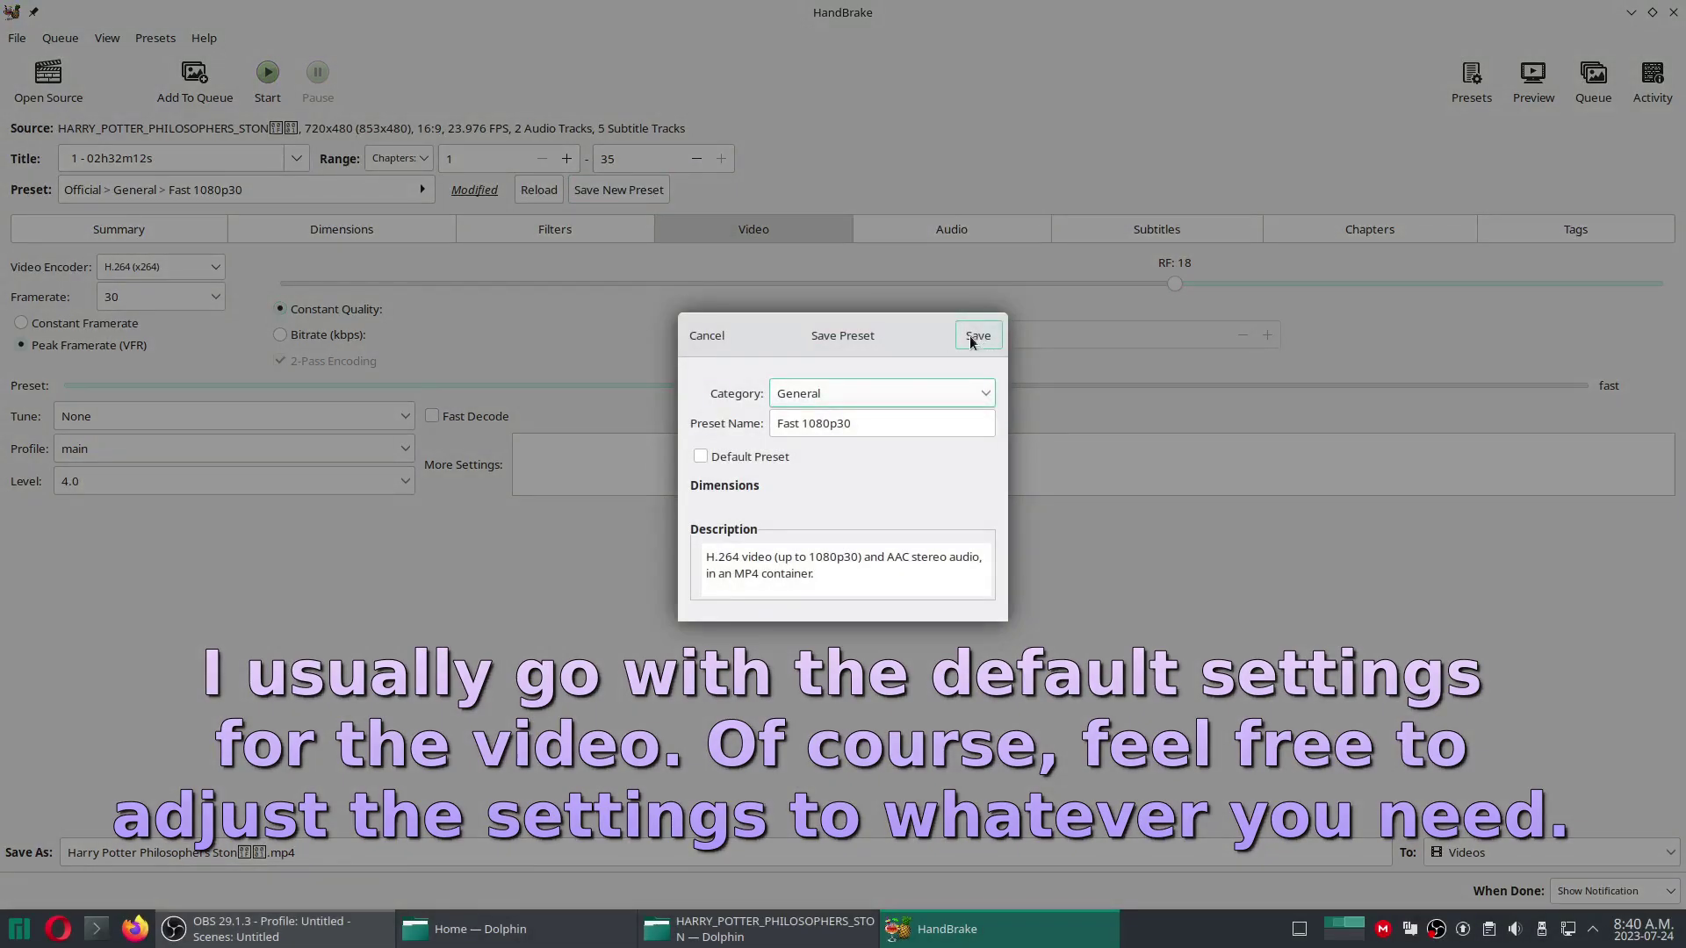
pyautogui.click(692, 341)
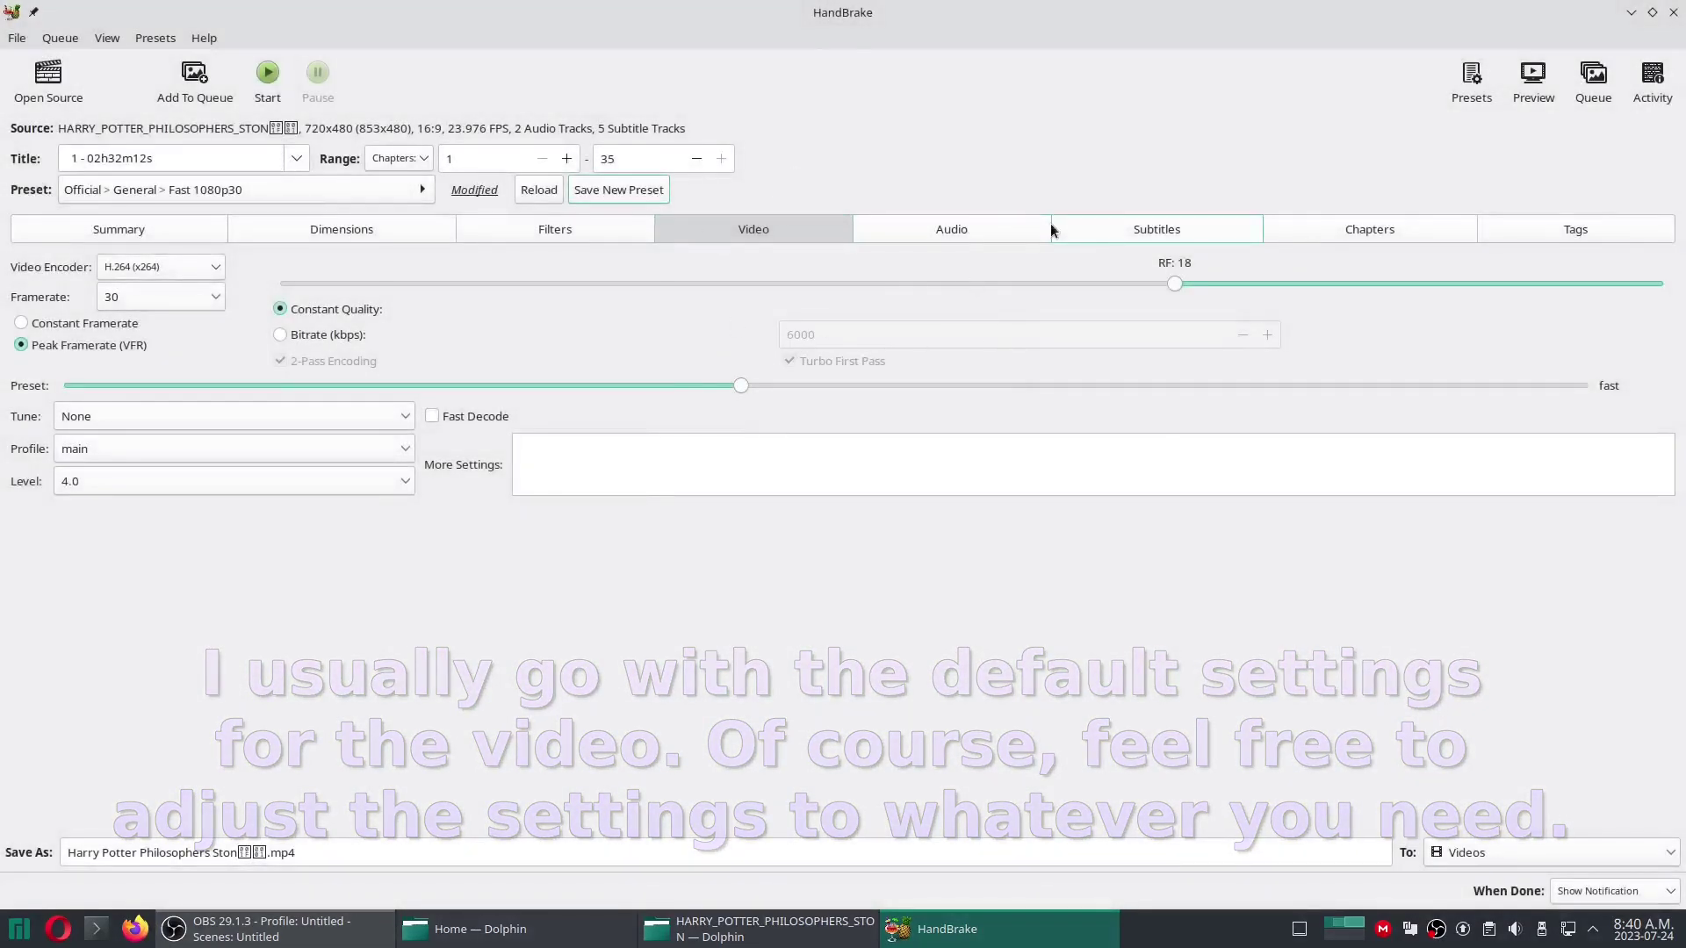
# Check the audio track settings, and add the source's Francais (AC3) (5.1 ch) track as a second audio track
pyautogui.click(1009, 233)
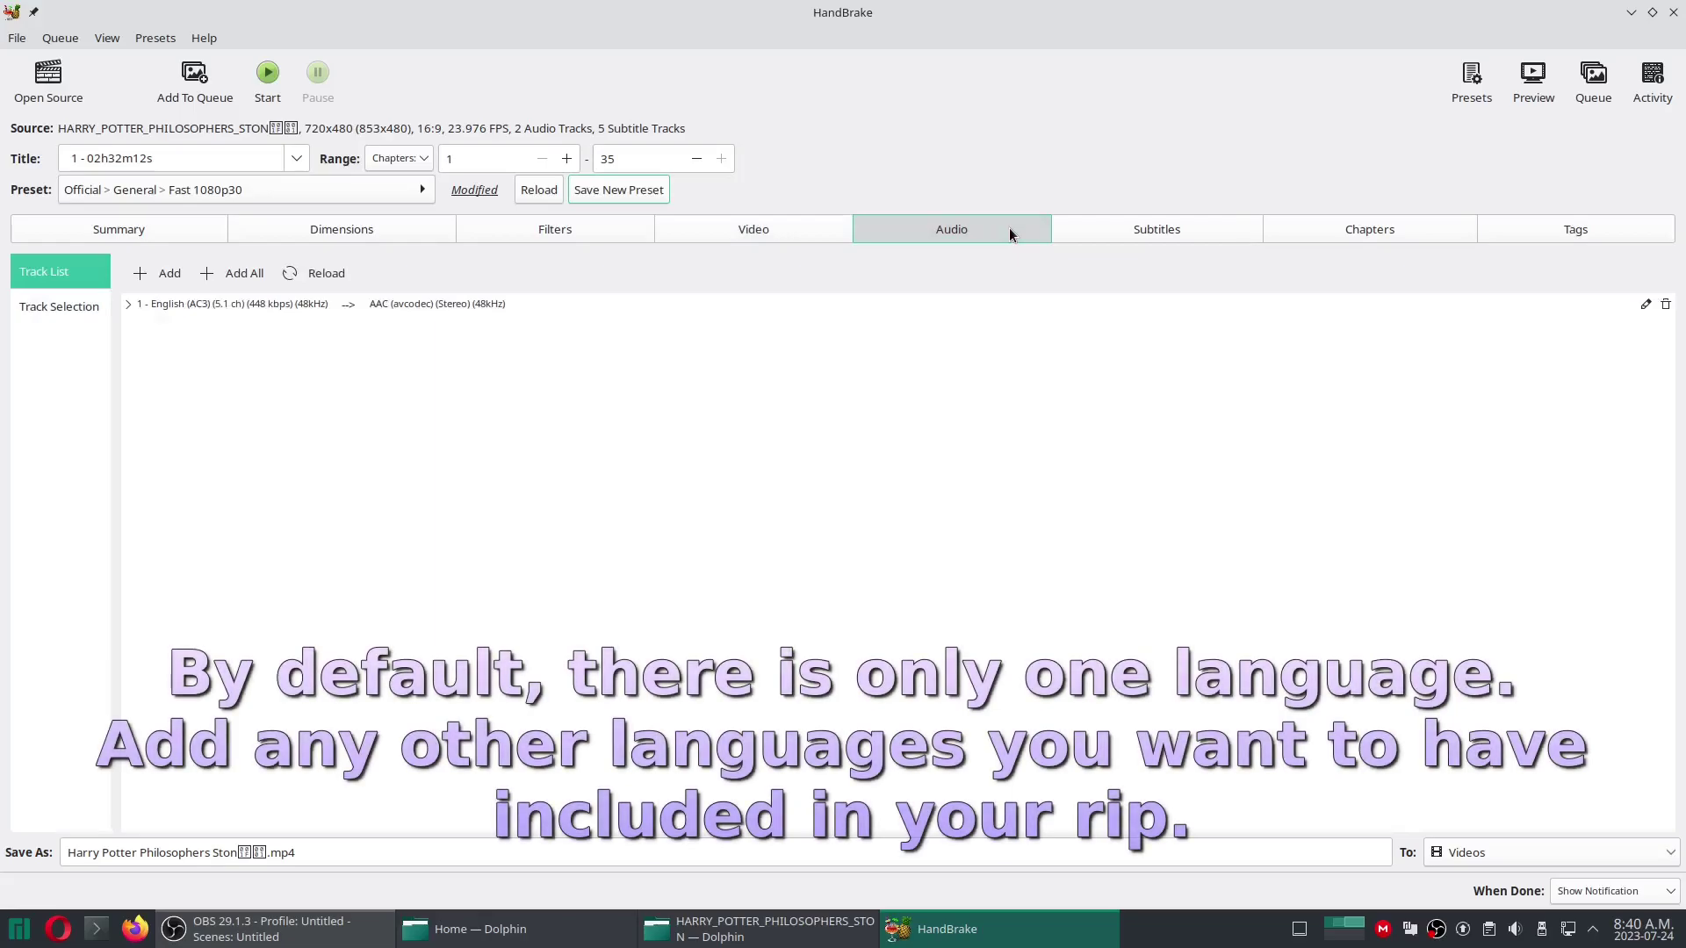
pyautogui.click(129, 305)
pyautogui.click(76, 315)
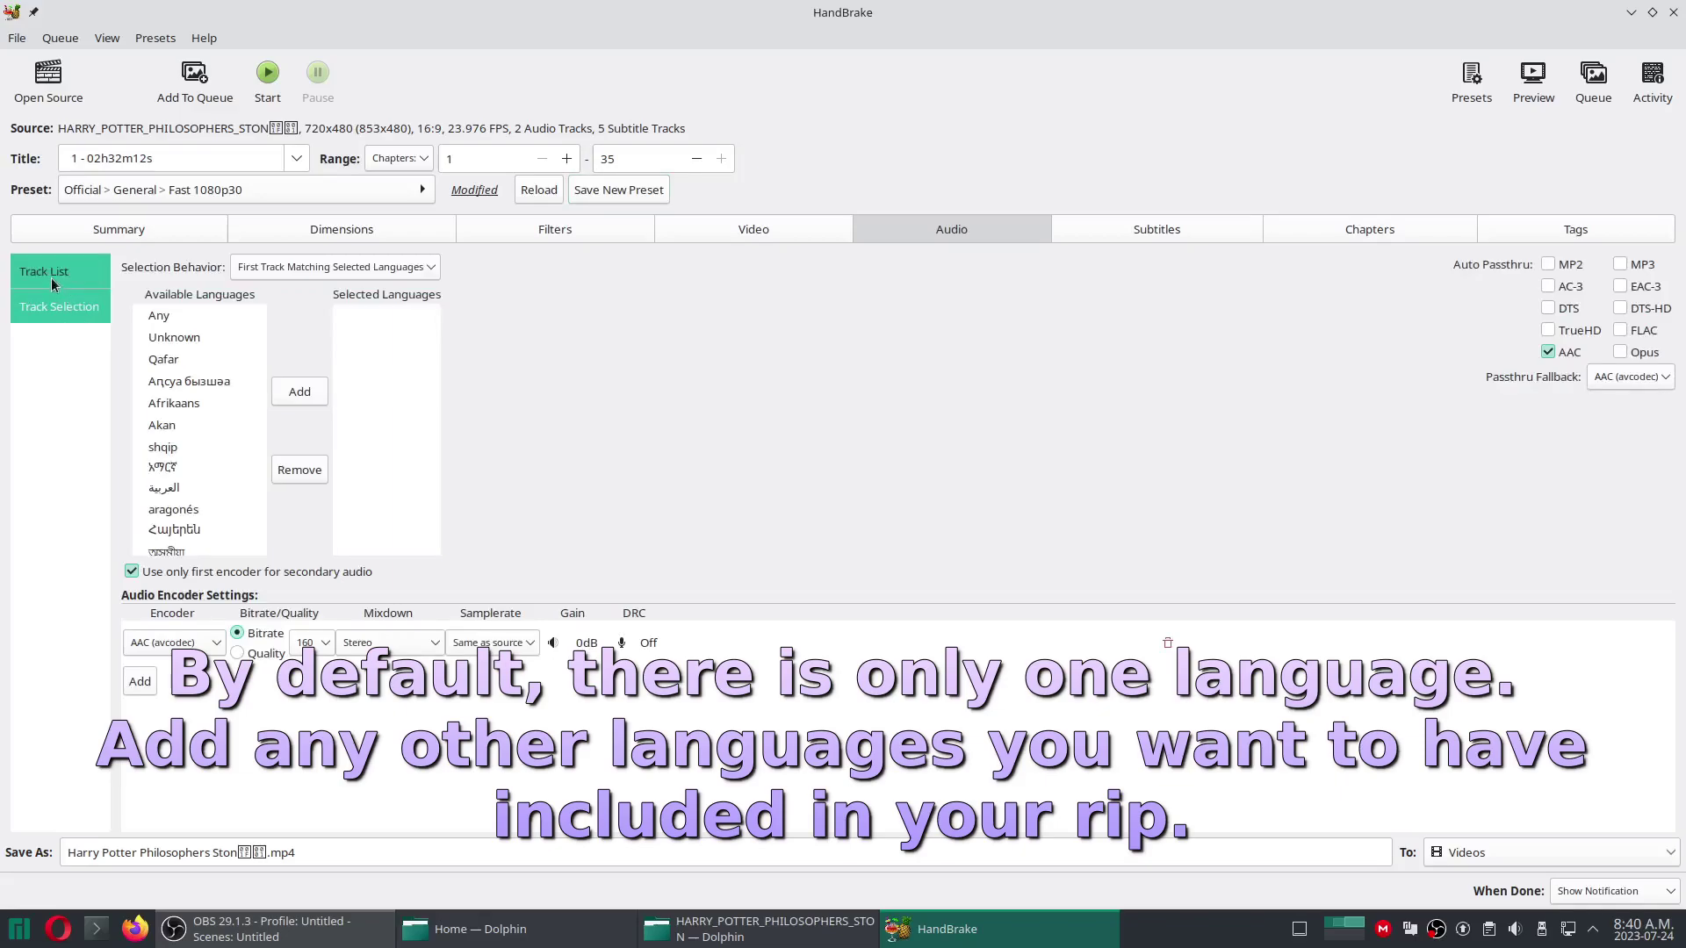
pyautogui.click(51, 278)
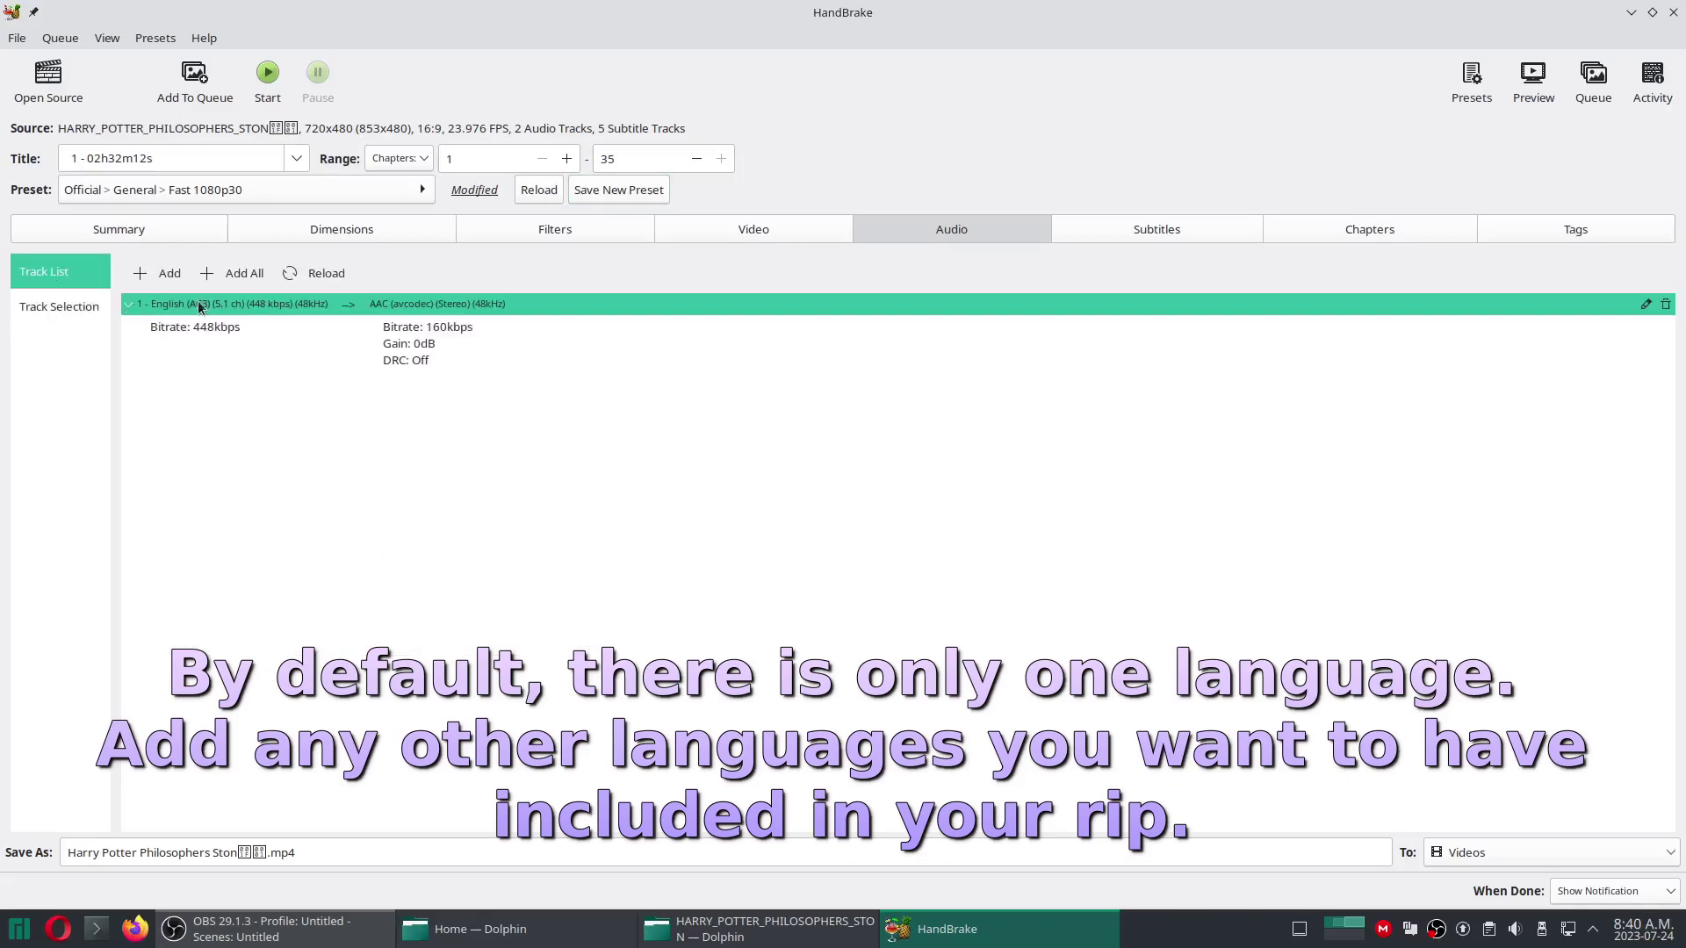
pyautogui.click(160, 274)
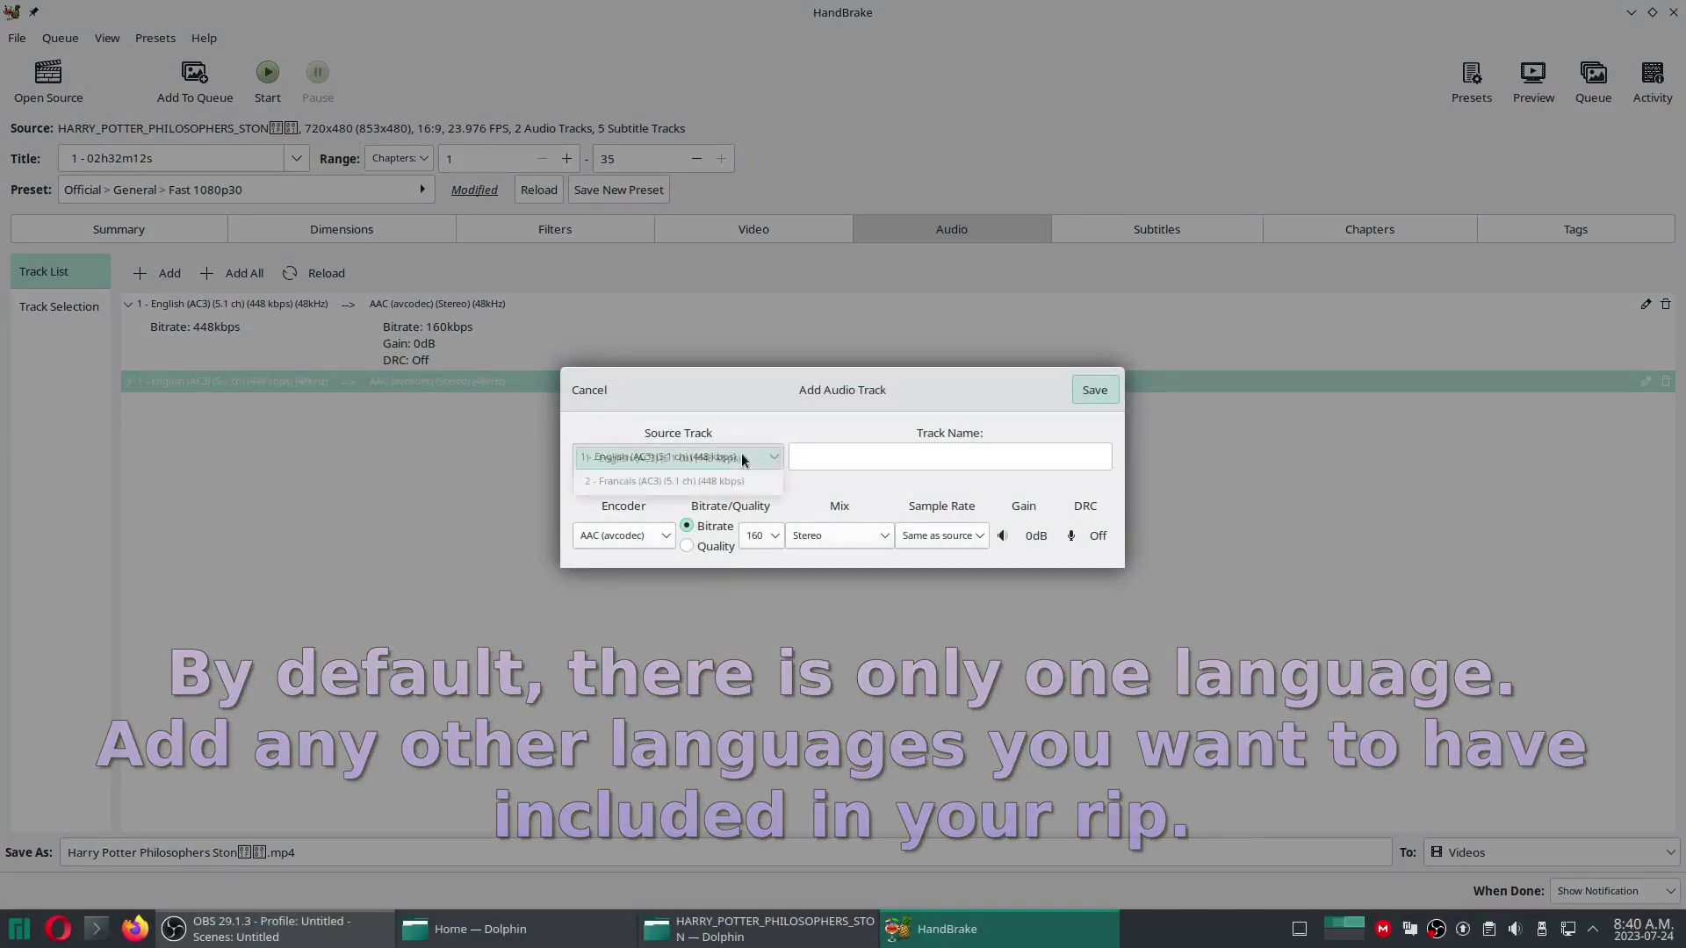
pyautogui.click(743, 482)
pyautogui.click(1095, 390)
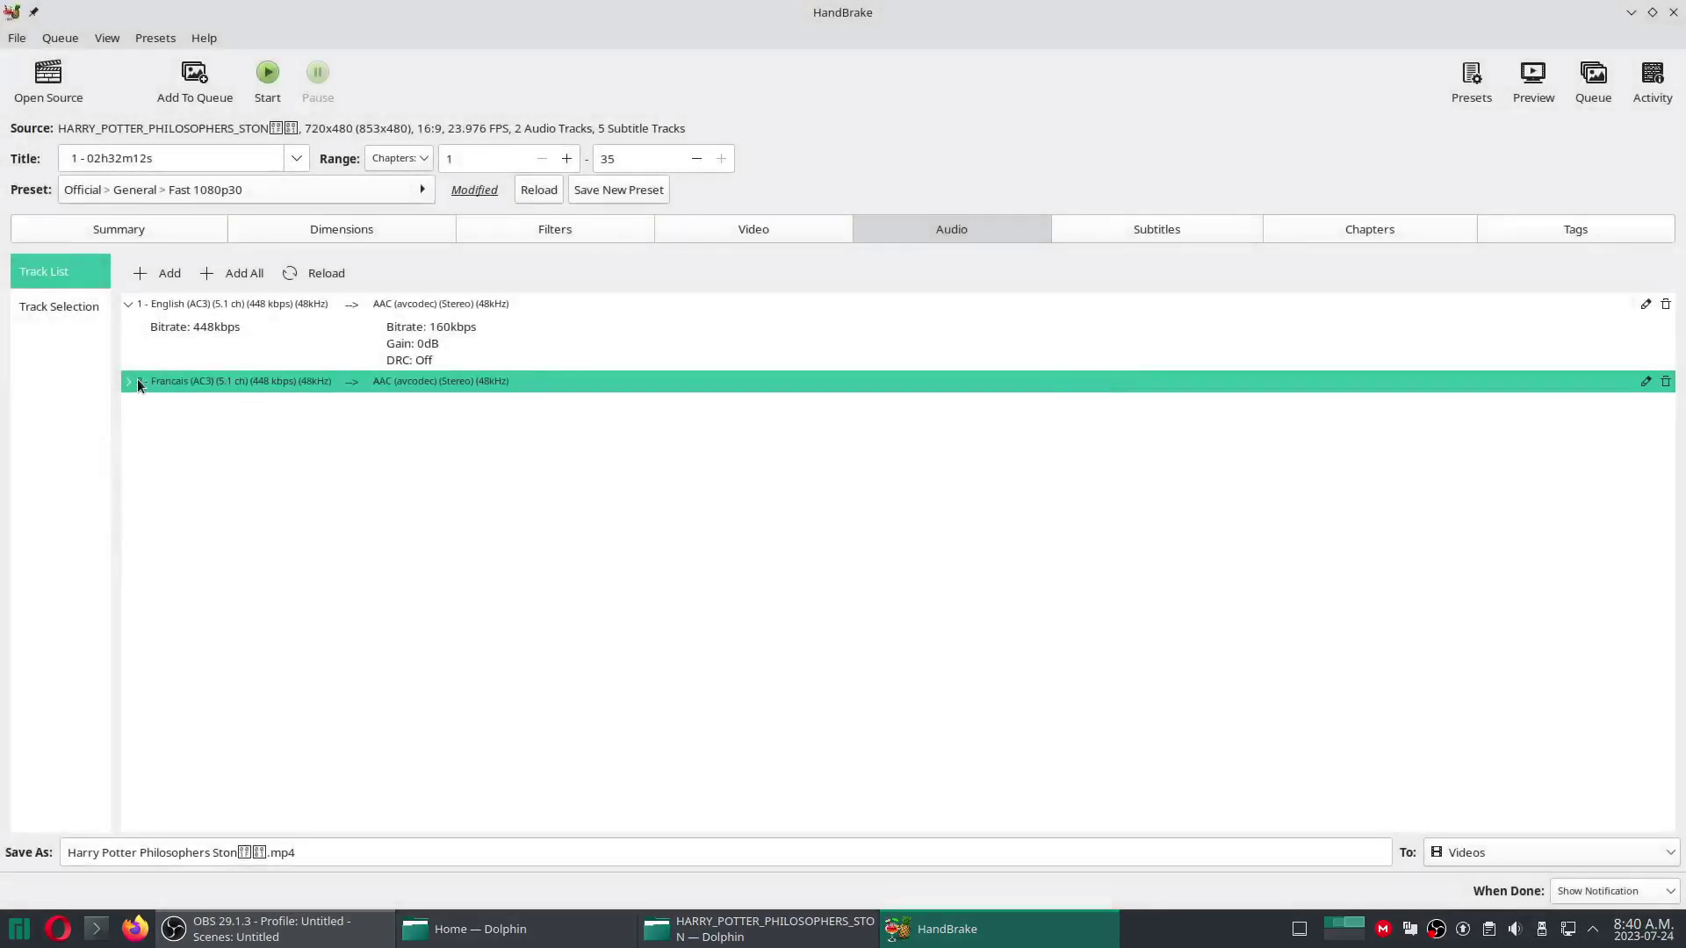
pyautogui.click(128, 381)
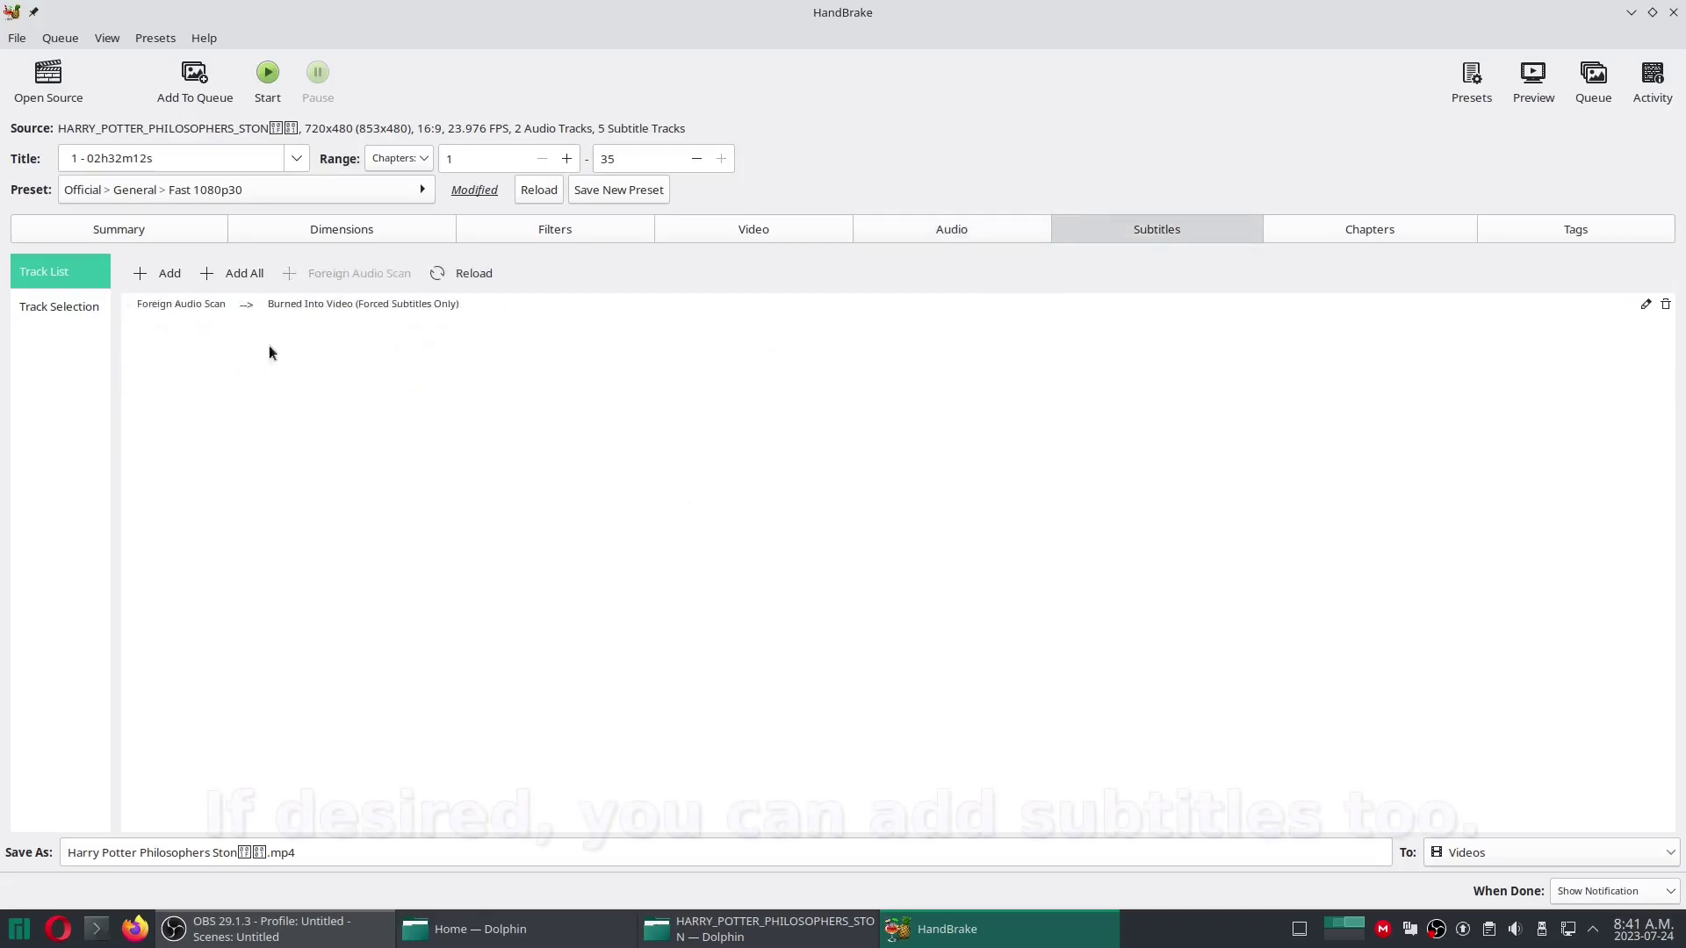
# Add the embedded subtitle track 1 - English (Wide Screen) [VOBSUB] to the subtitle list
pyautogui.click(170, 274)
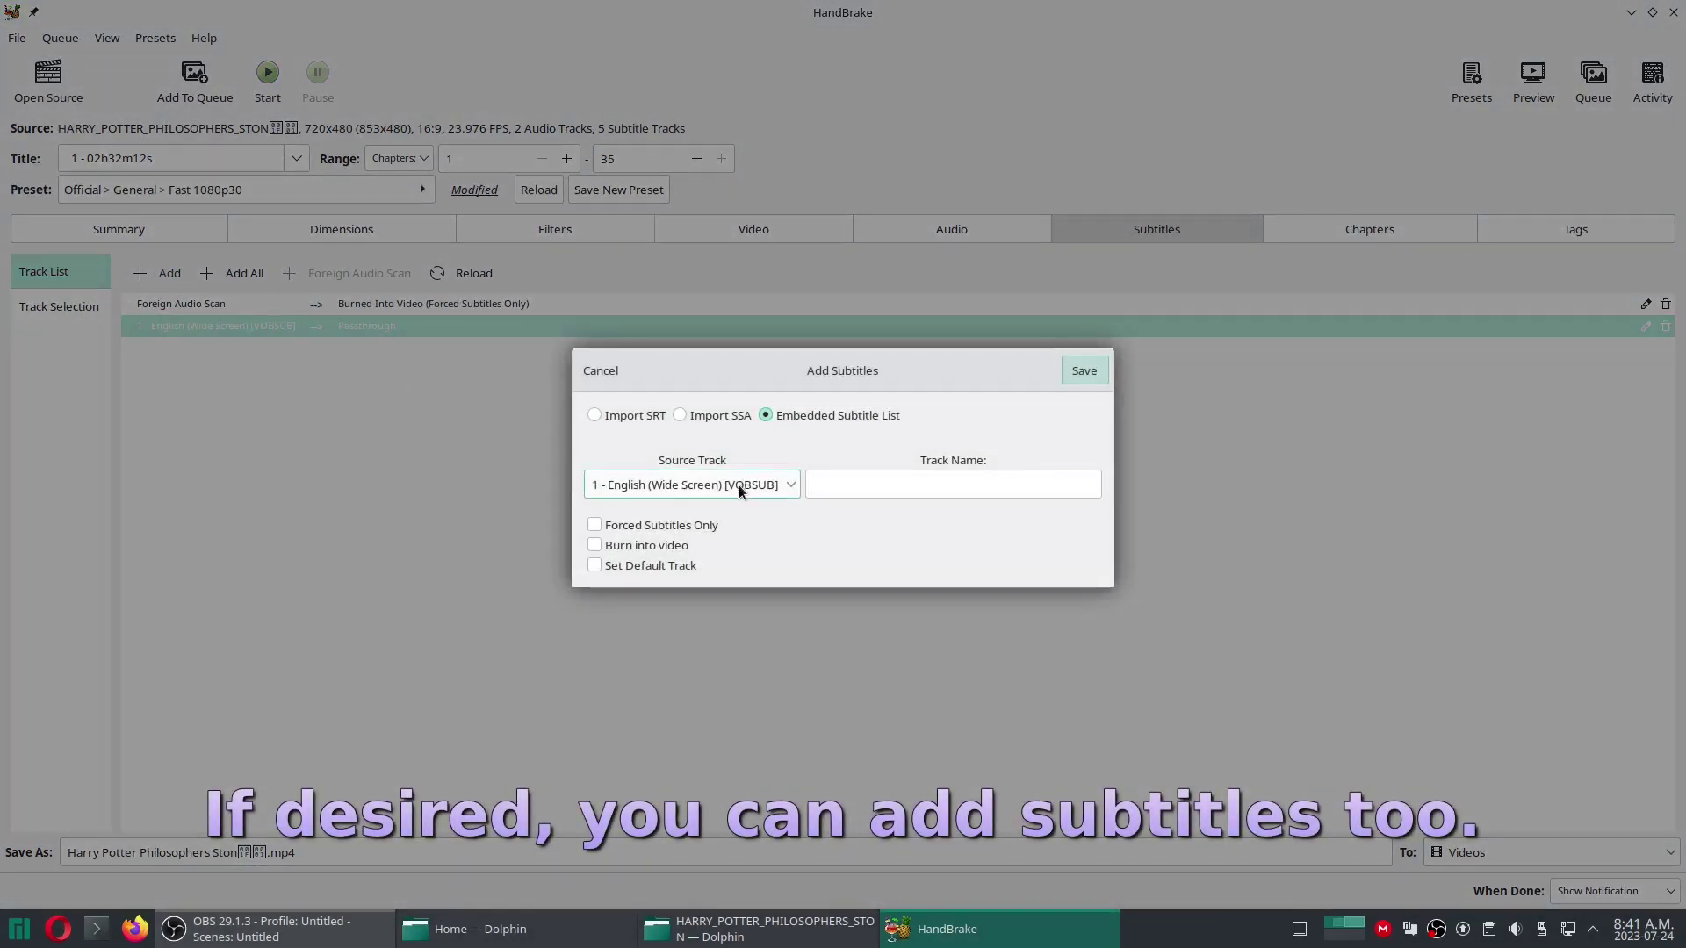
pyautogui.click(1082, 369)
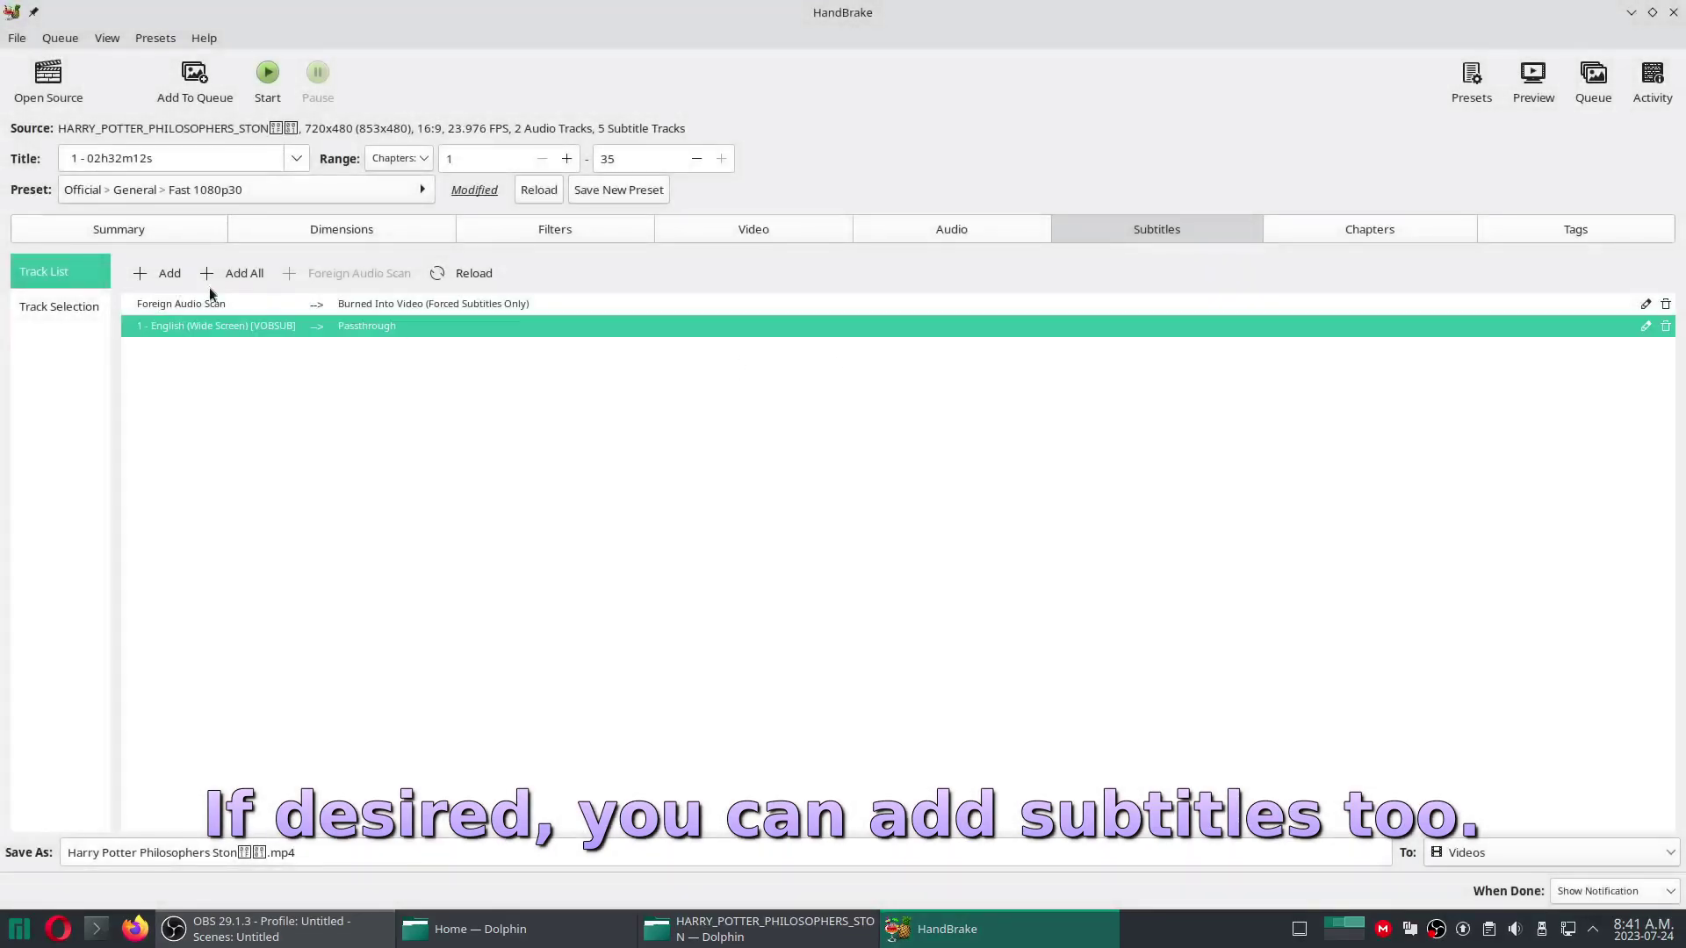
pyautogui.click(266, 306)
pyautogui.click(263, 327)
# Add the embedded subtitle track 2 - English (Letterbox) [VOBSUB], and open the source choices for another subtitle track
pyautogui.click(159, 274)
pyautogui.click(723, 492)
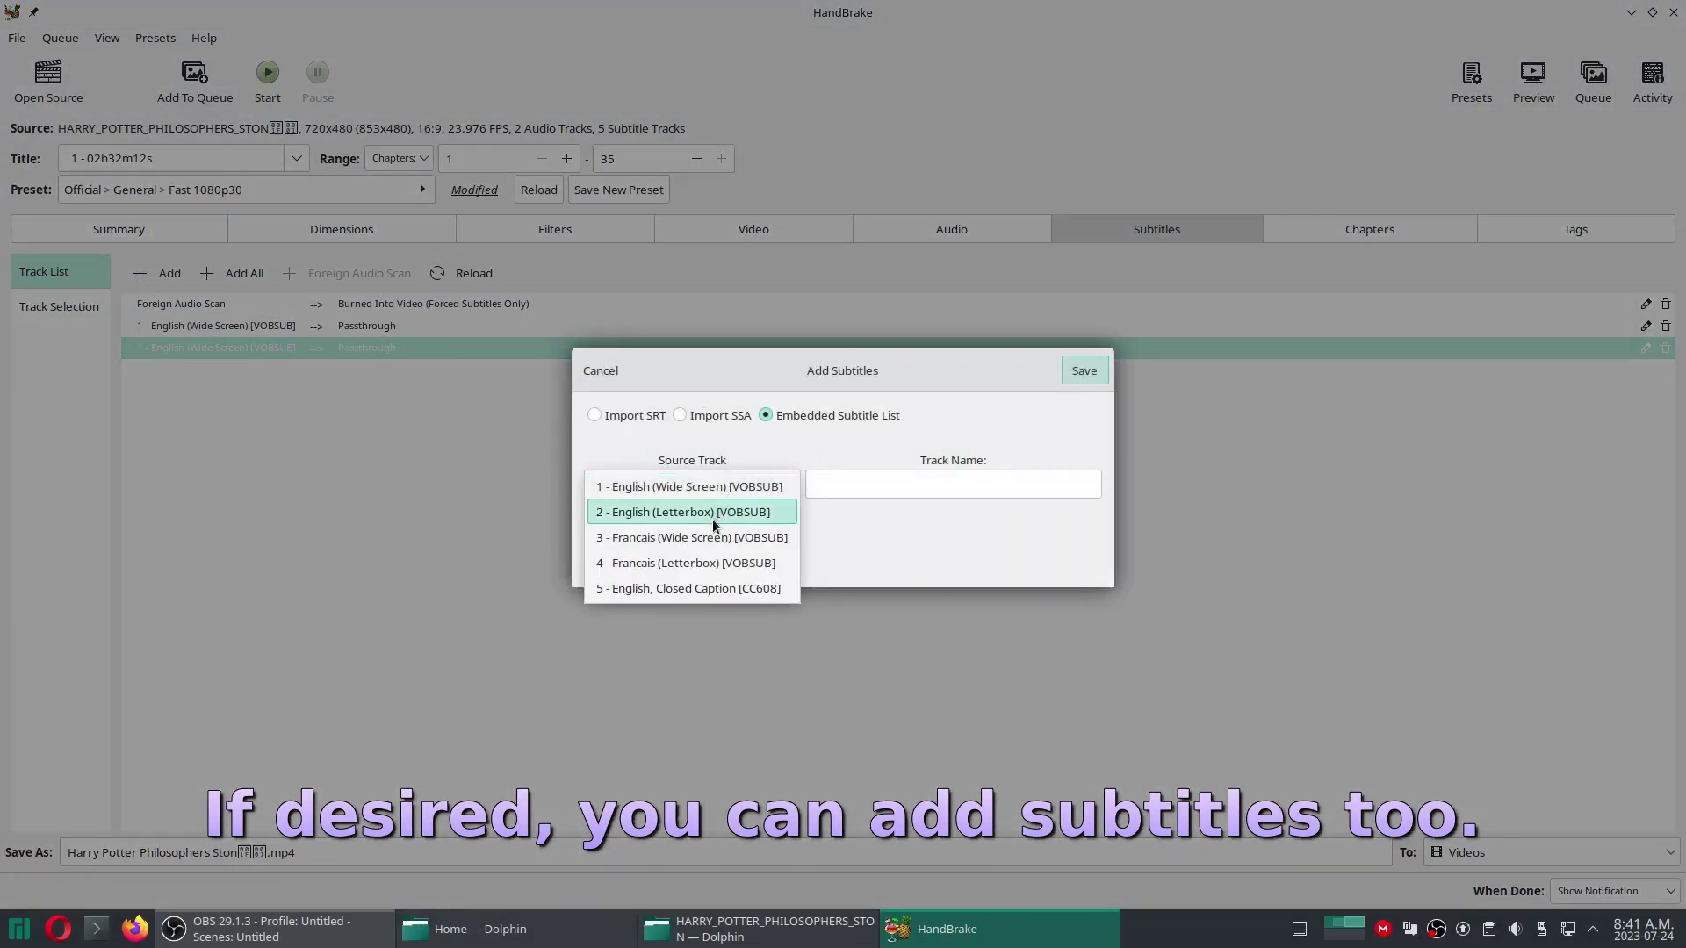
pyautogui.click(713, 519)
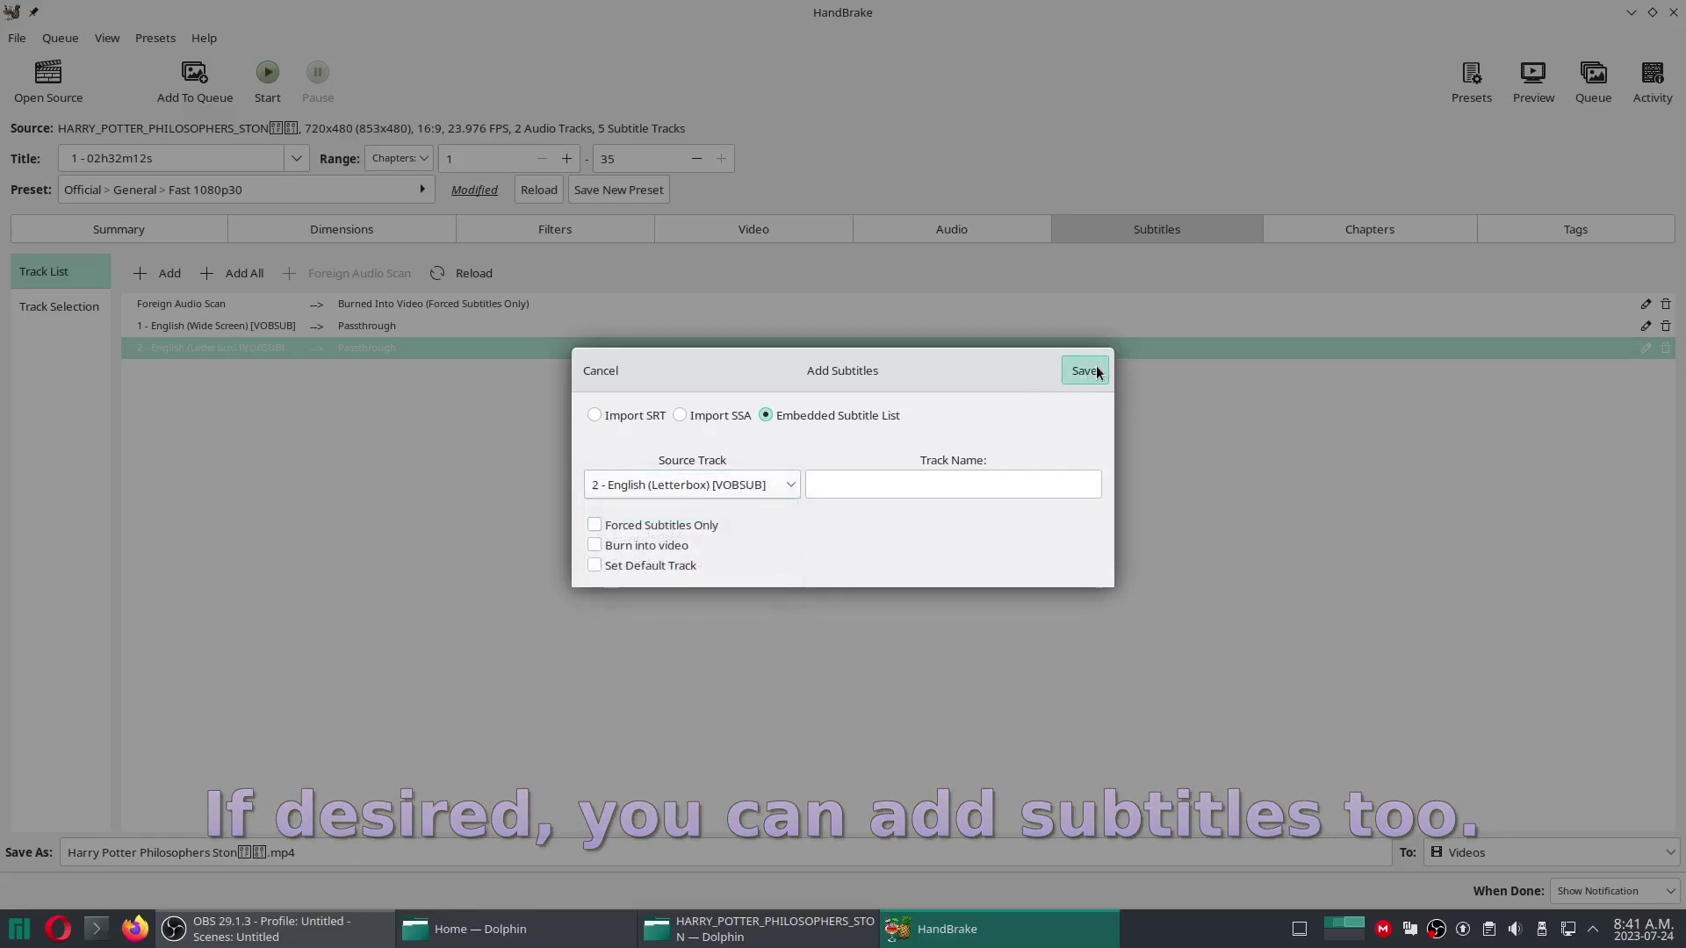
pyautogui.click(1085, 371)
pyautogui.click(151, 272)
pyautogui.click(682, 490)
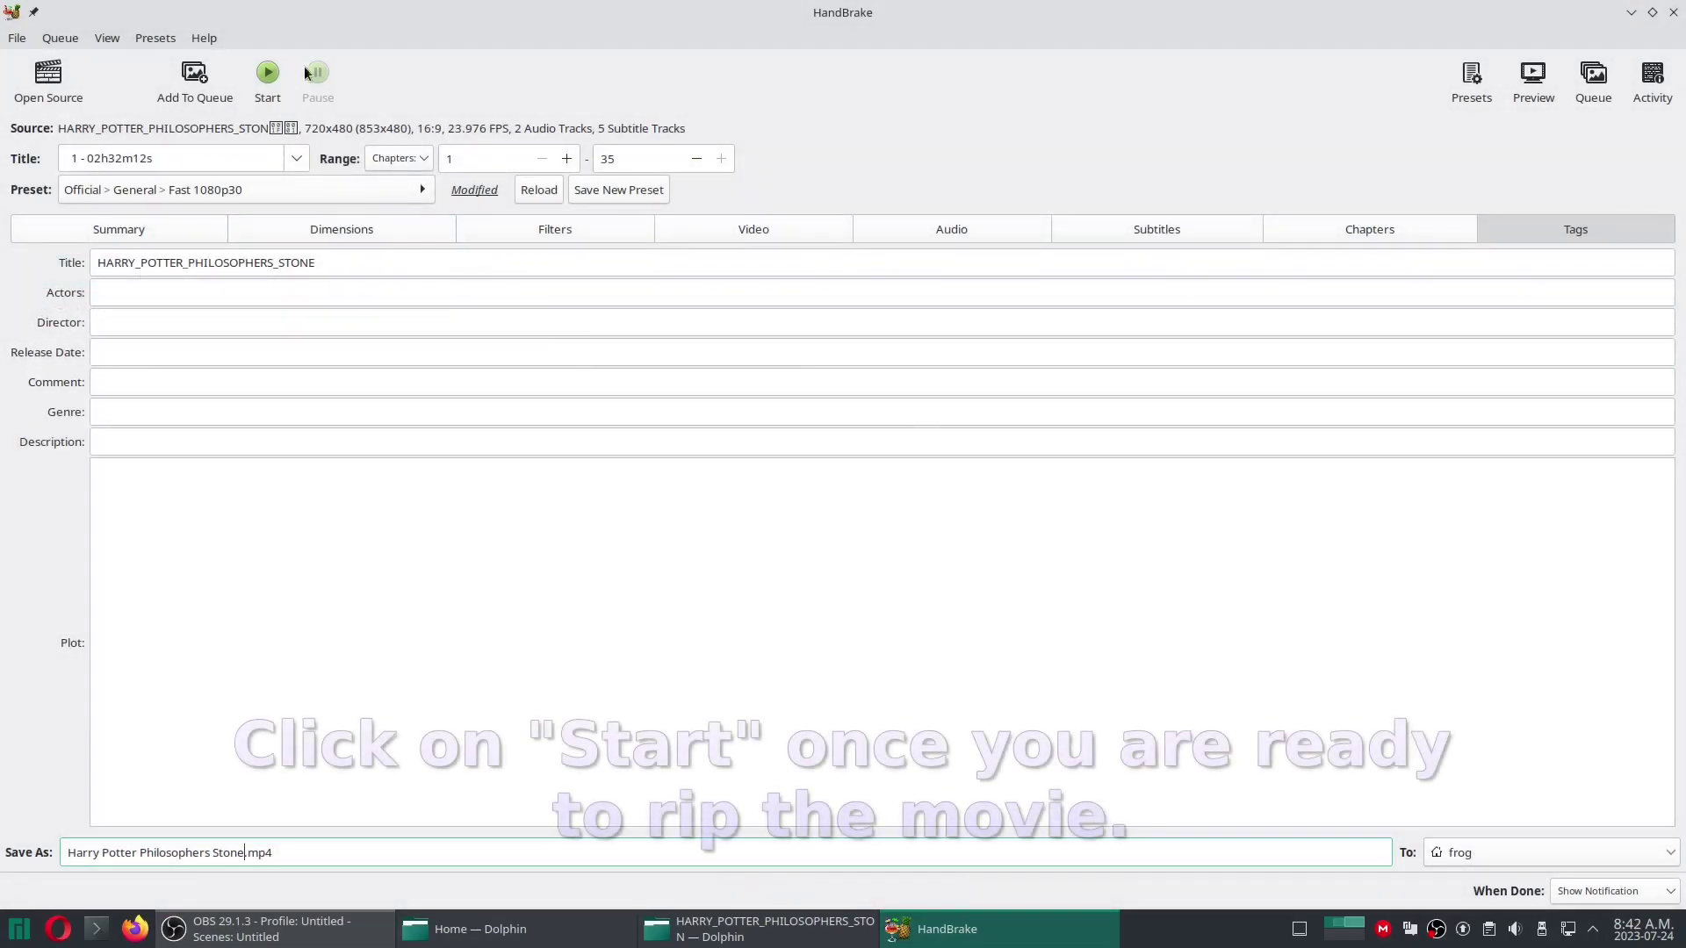
# Start ripping the movie, and open the finished Harry Potter Philosophers Stone.mp4 from the home folder in VLC
pyautogui.click(257, 80)
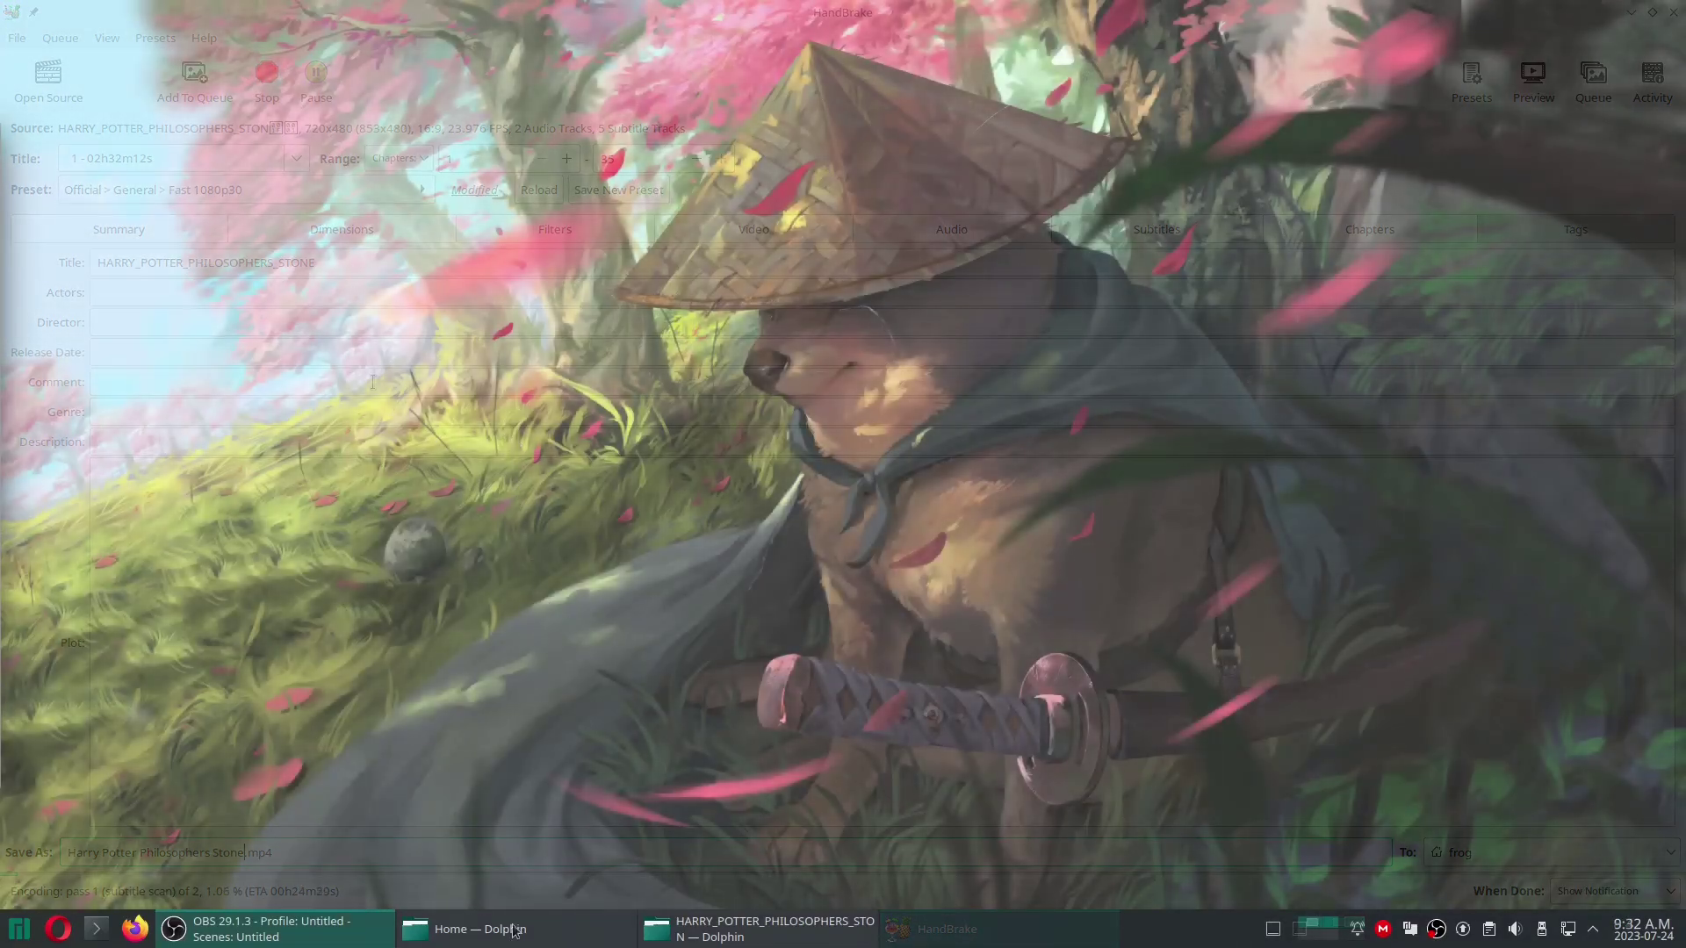
pyautogui.click(514, 940)
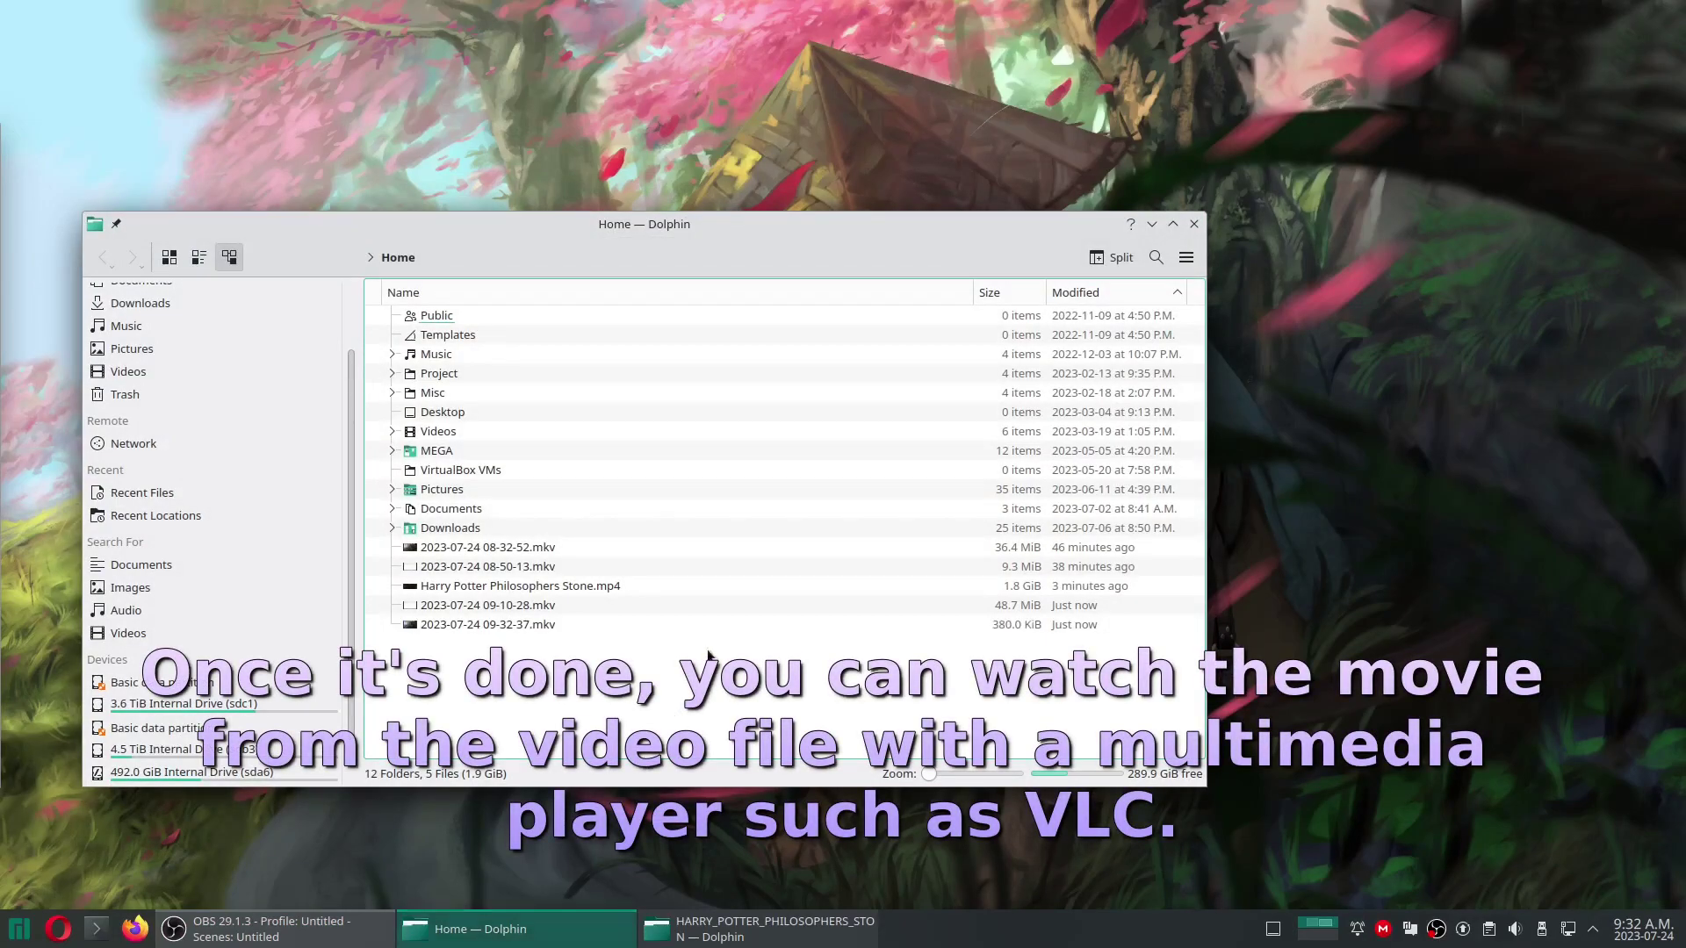
pyautogui.doubleClick(640, 584)
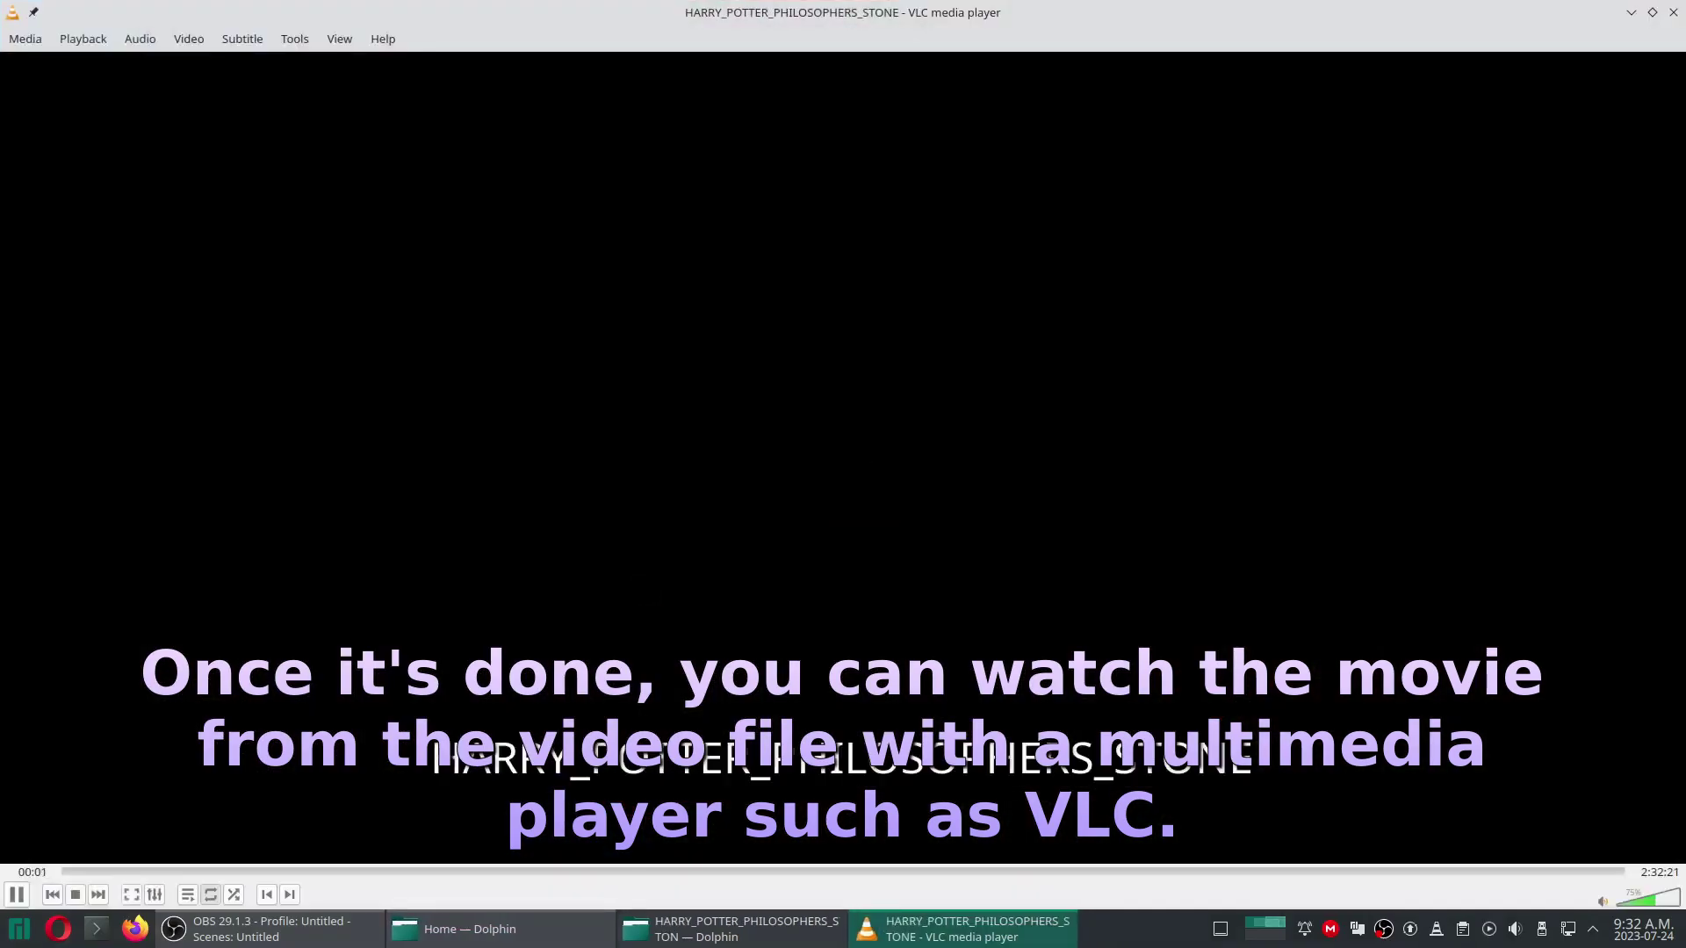
# Raise the playback volume, and spot-check the movie at 21:38 and at chapter 32
pyautogui.hotkey('ctrl', 'Up')
pyautogui.hotkey('ctrl', 'Up')
pyautogui.hotkey('ctrl', 'Up')
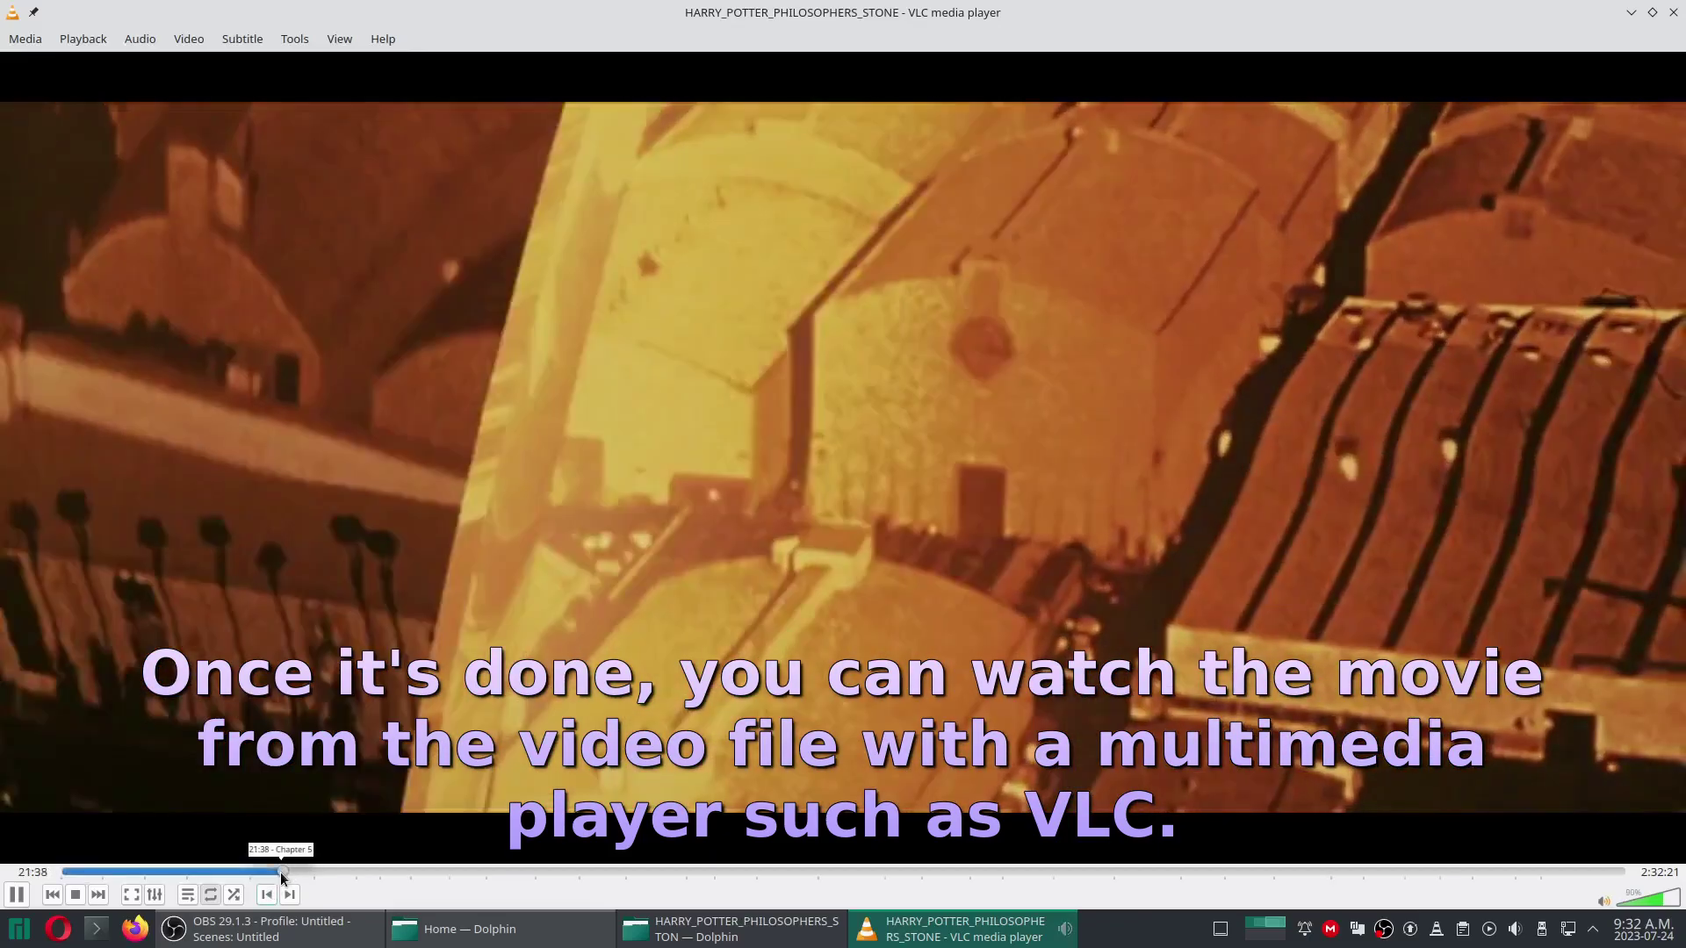
pyautogui.click(282, 872)
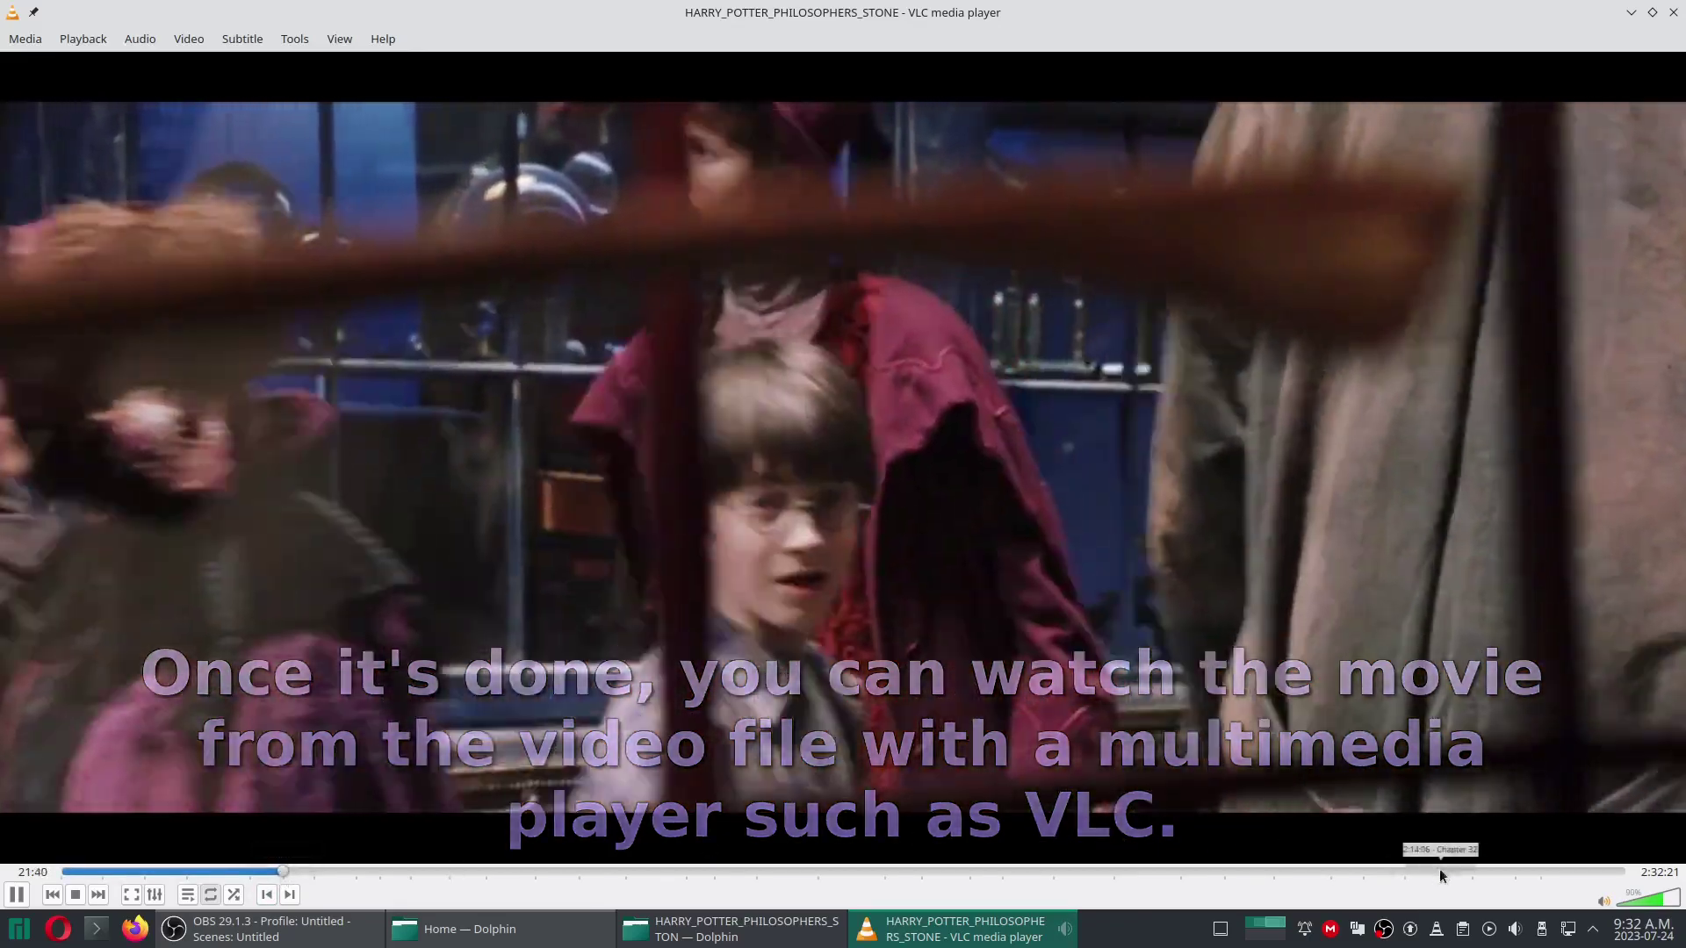
pyautogui.click(1440, 872)
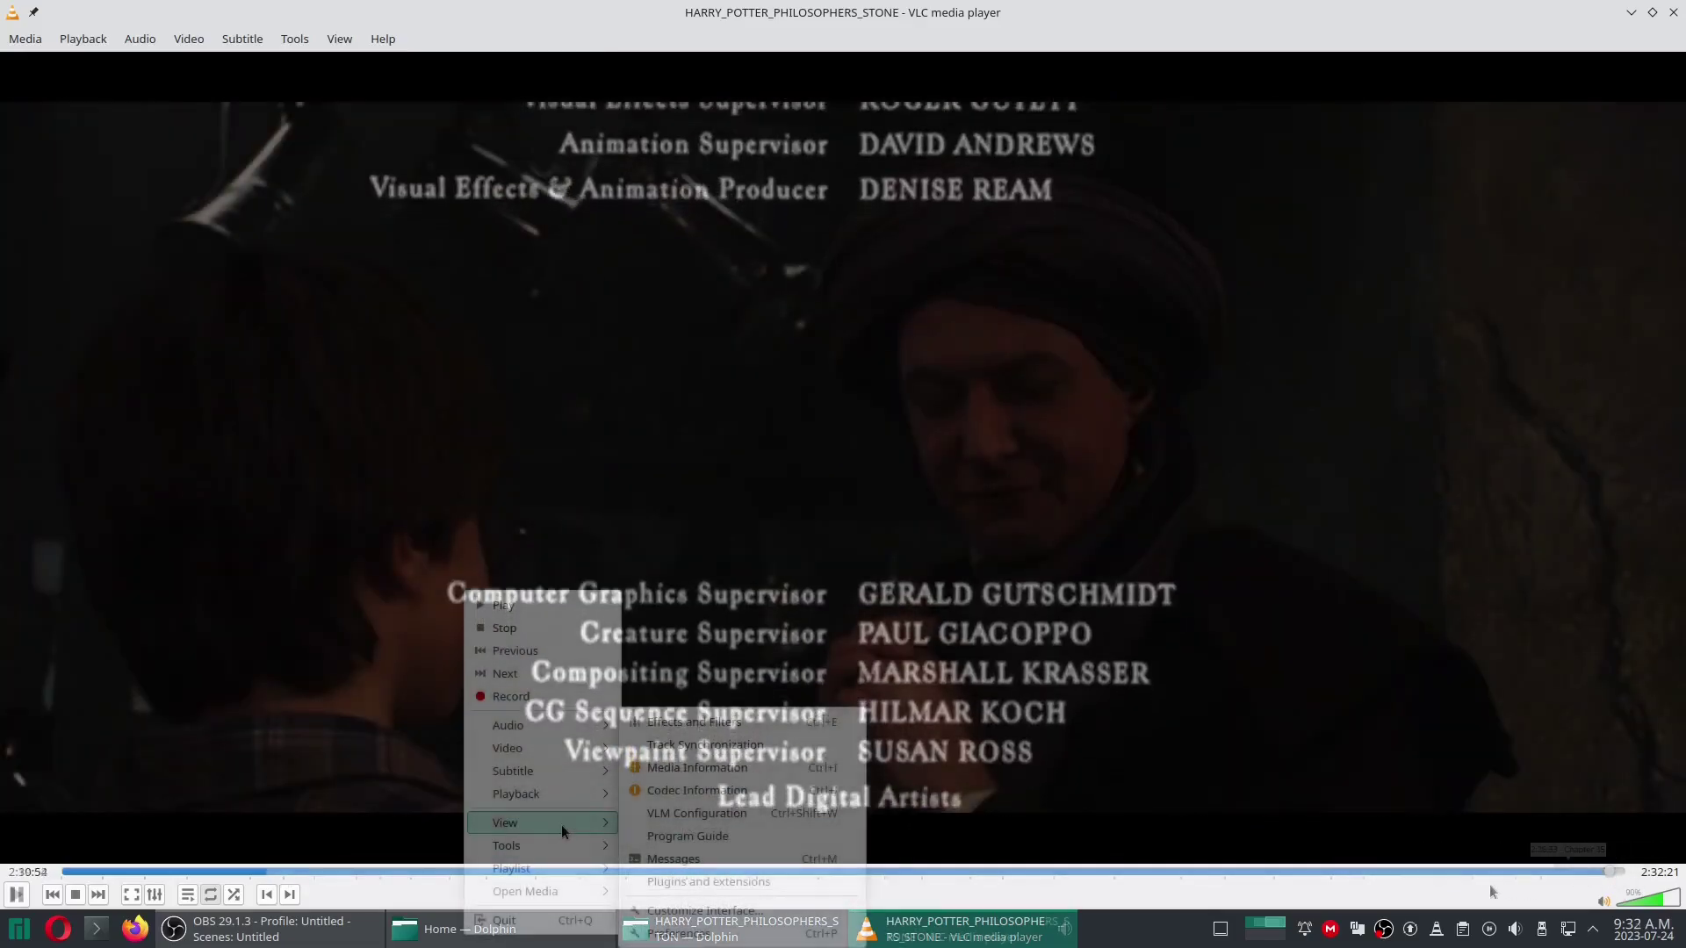
# Look through the subtitle tracks, and switch the audio track to Stereo - [French]
pyautogui.moveTo(554, 770)
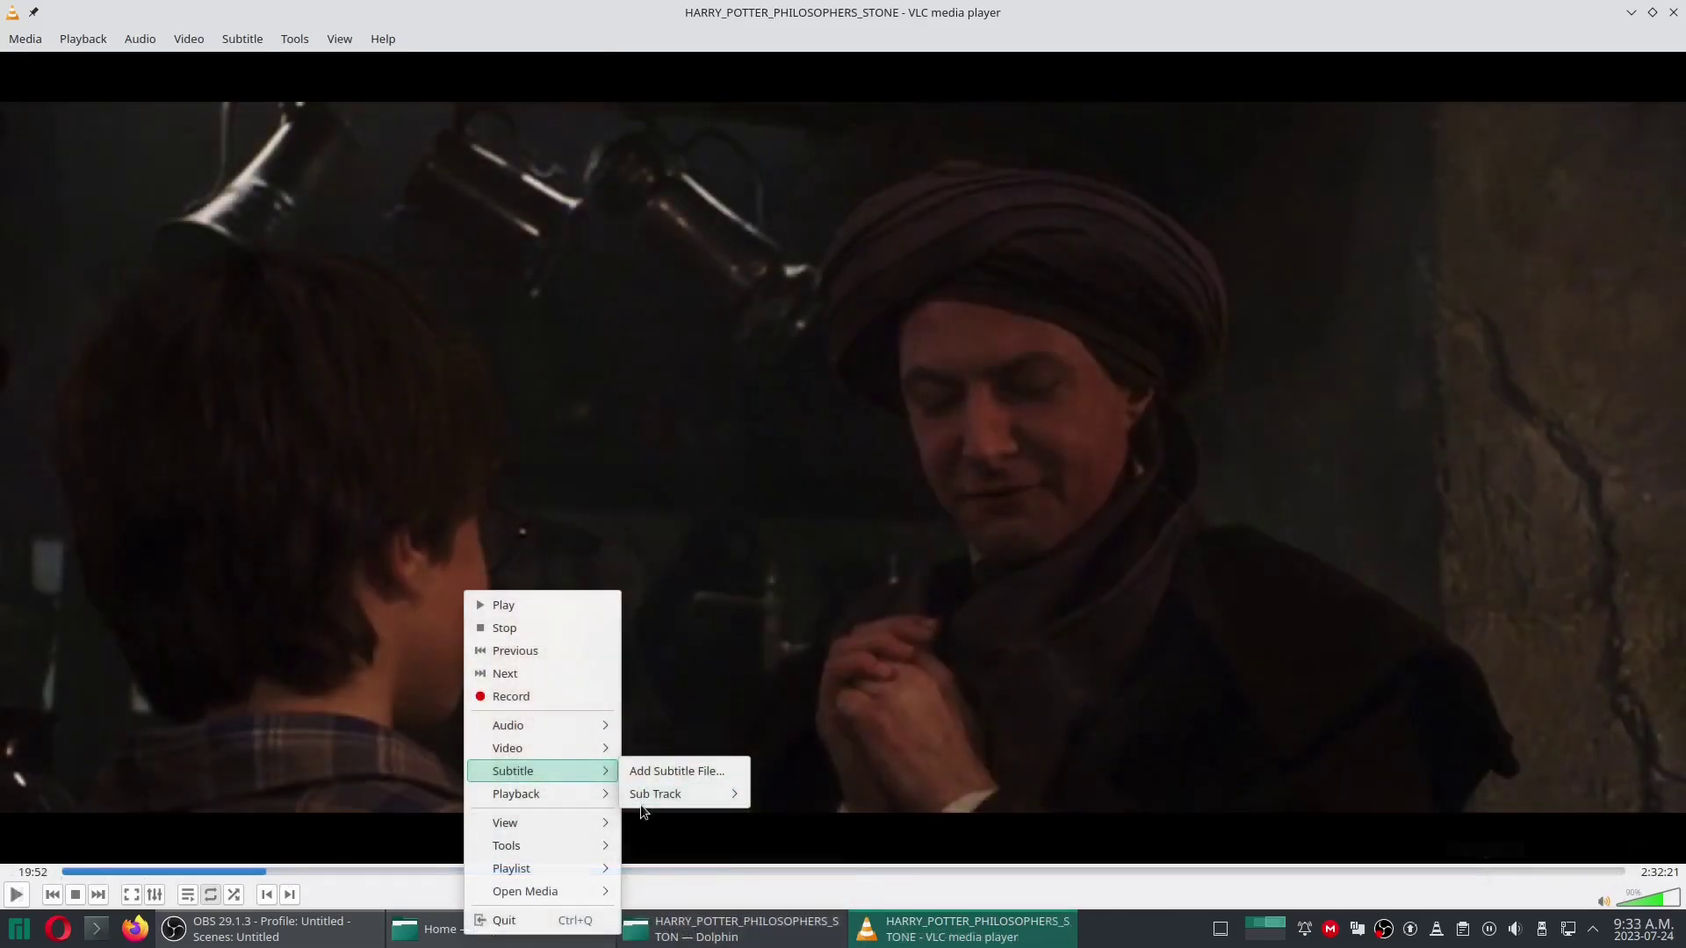
pyautogui.moveTo(668, 794)
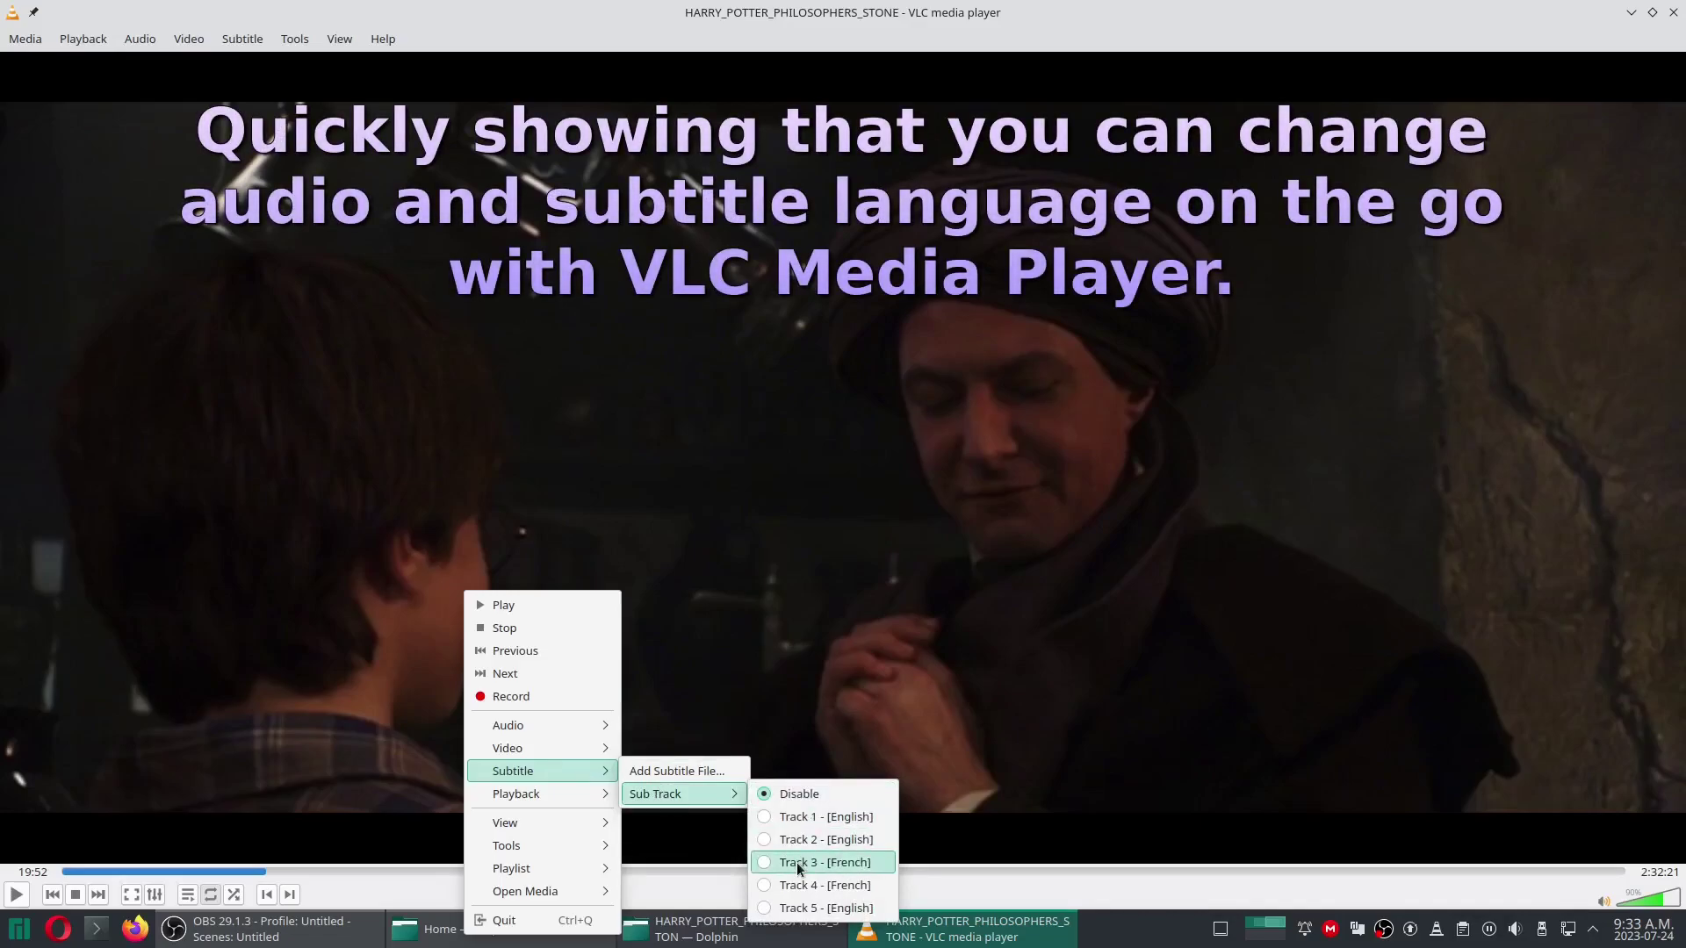
pyautogui.moveTo(597, 725)
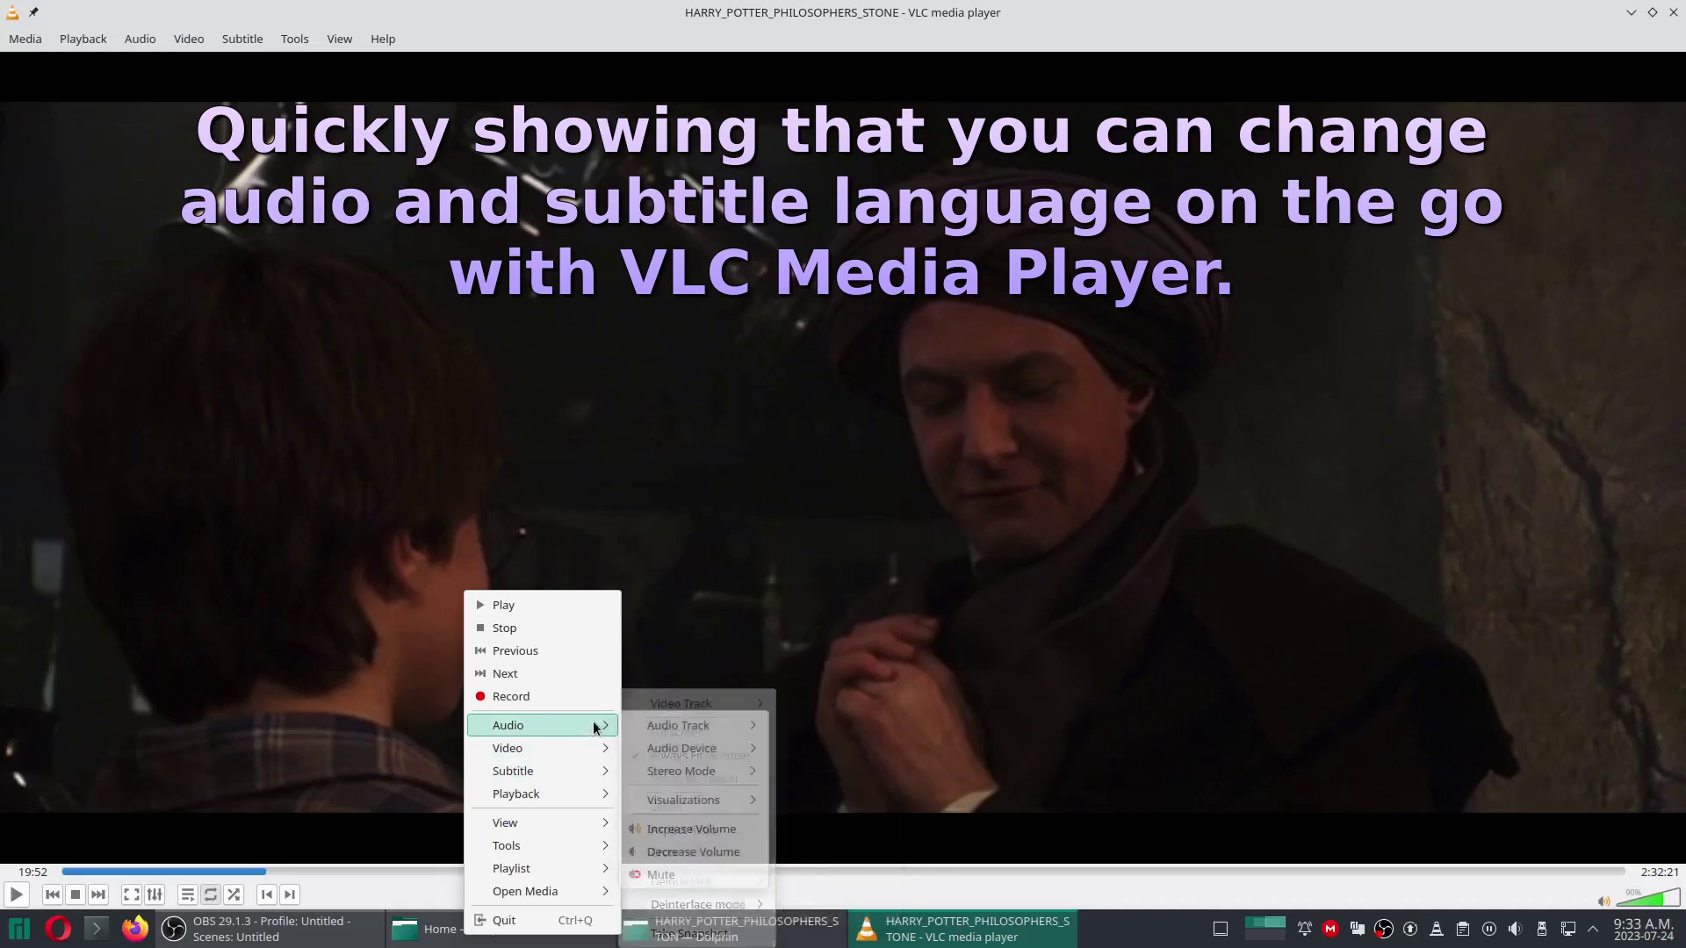
pyautogui.moveTo(703, 732)
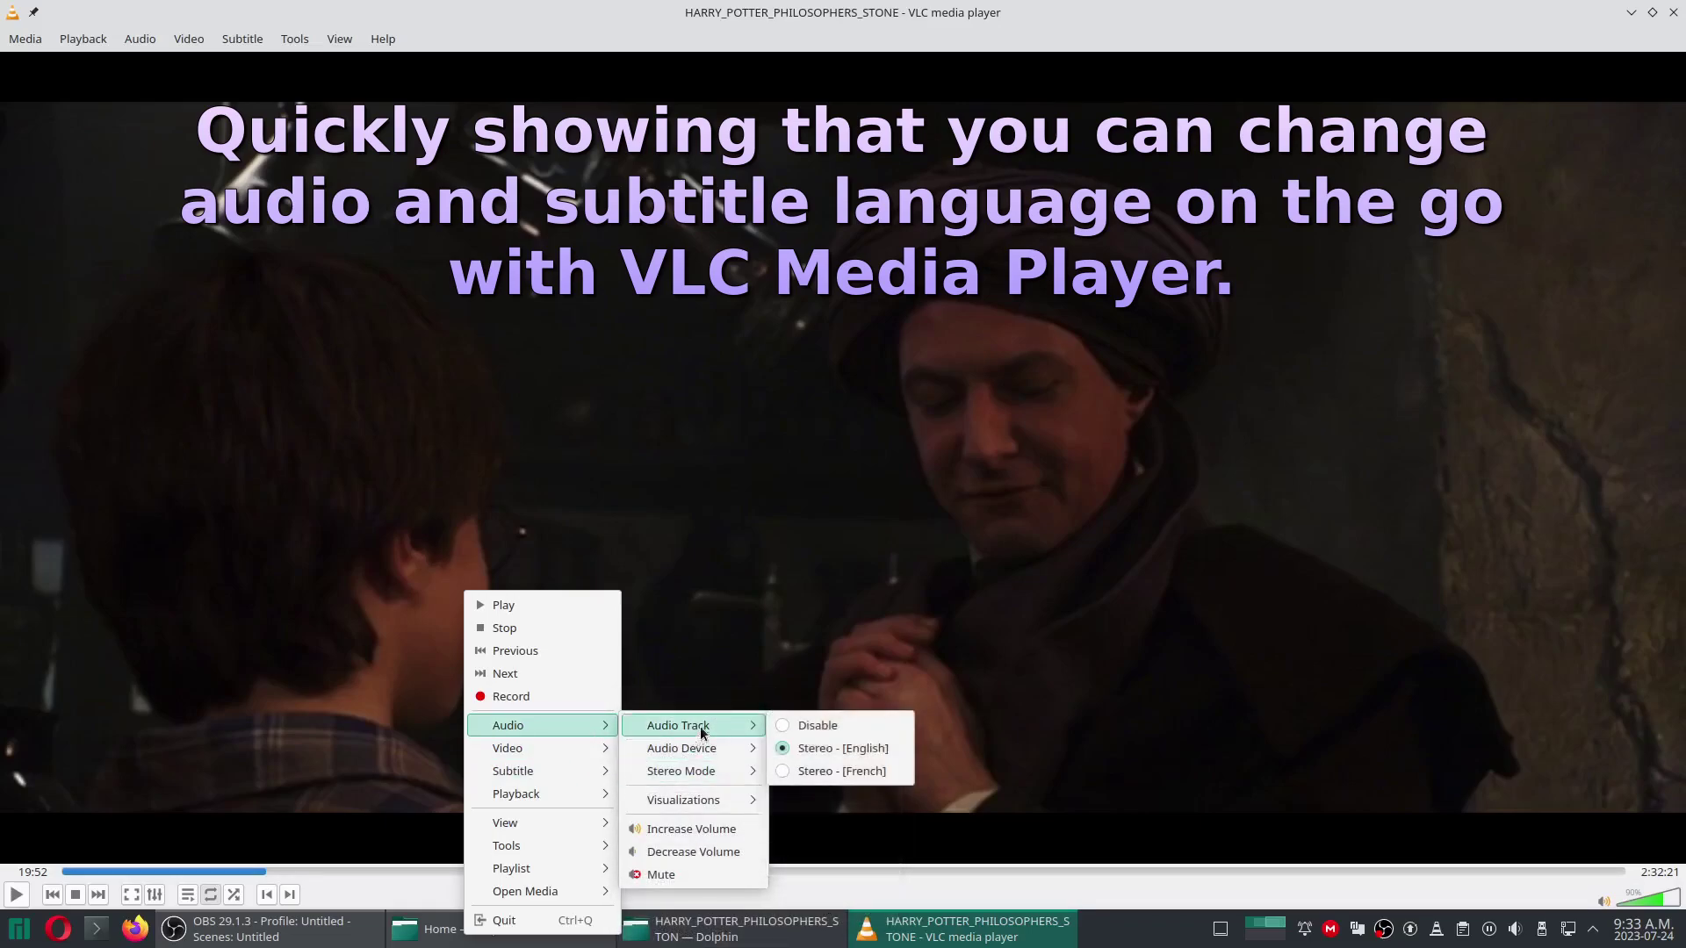
pyautogui.click(800, 773)
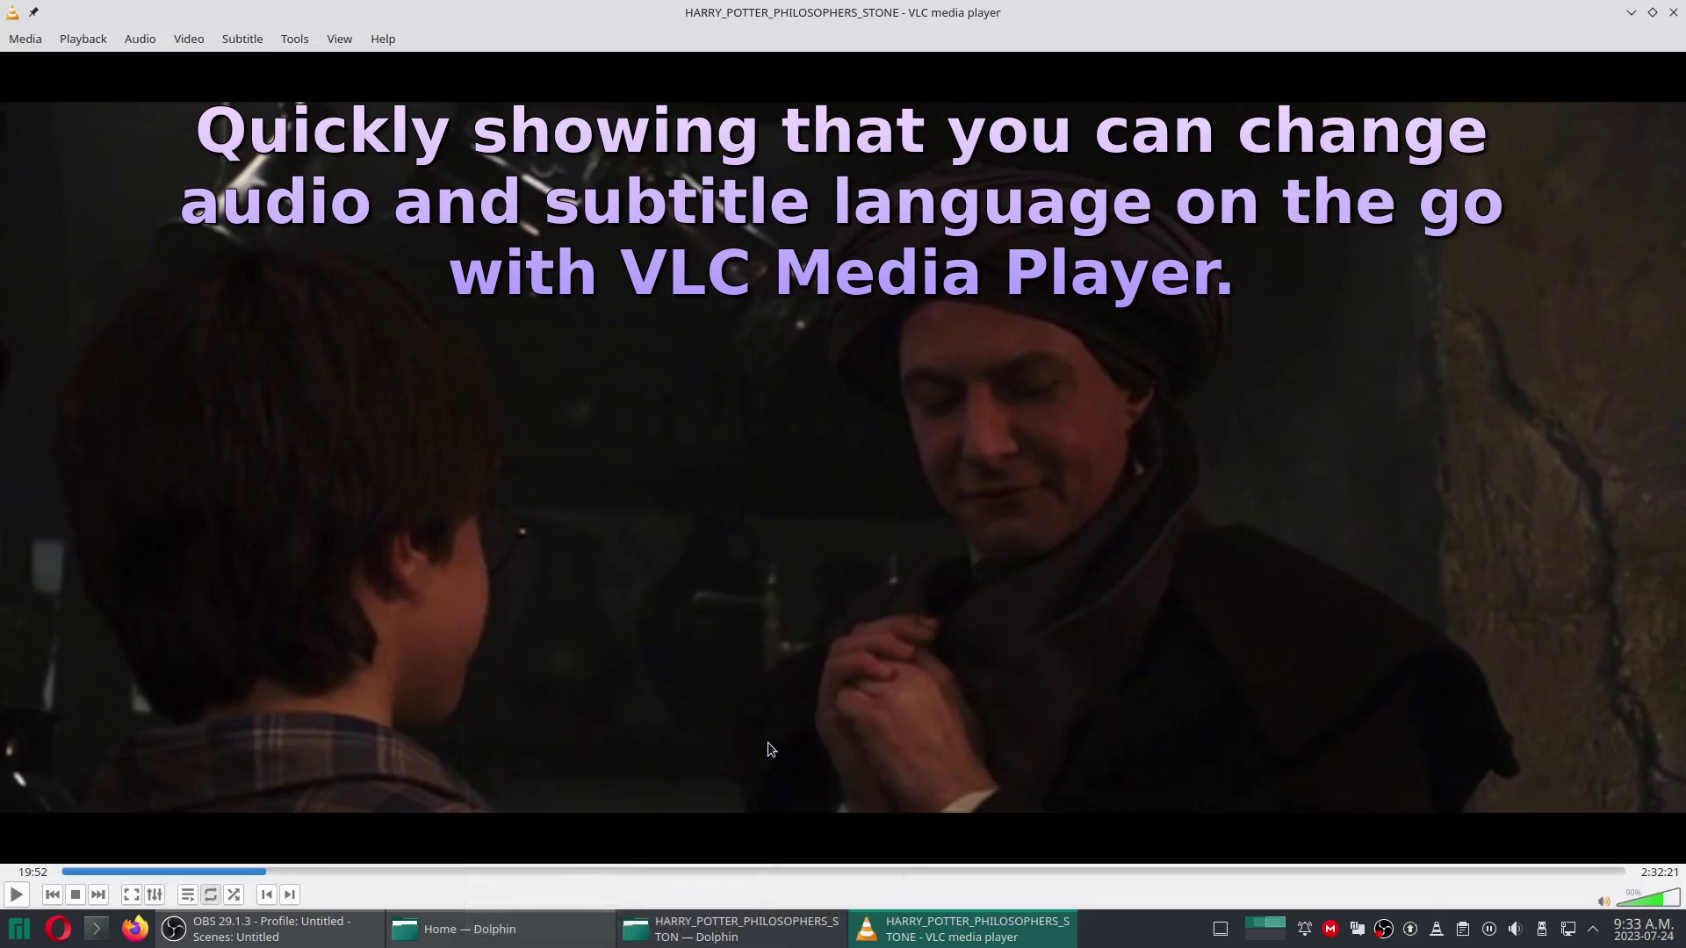
# Resume playing the movie and raise the volume to 110%
pyautogui.click(18, 894)
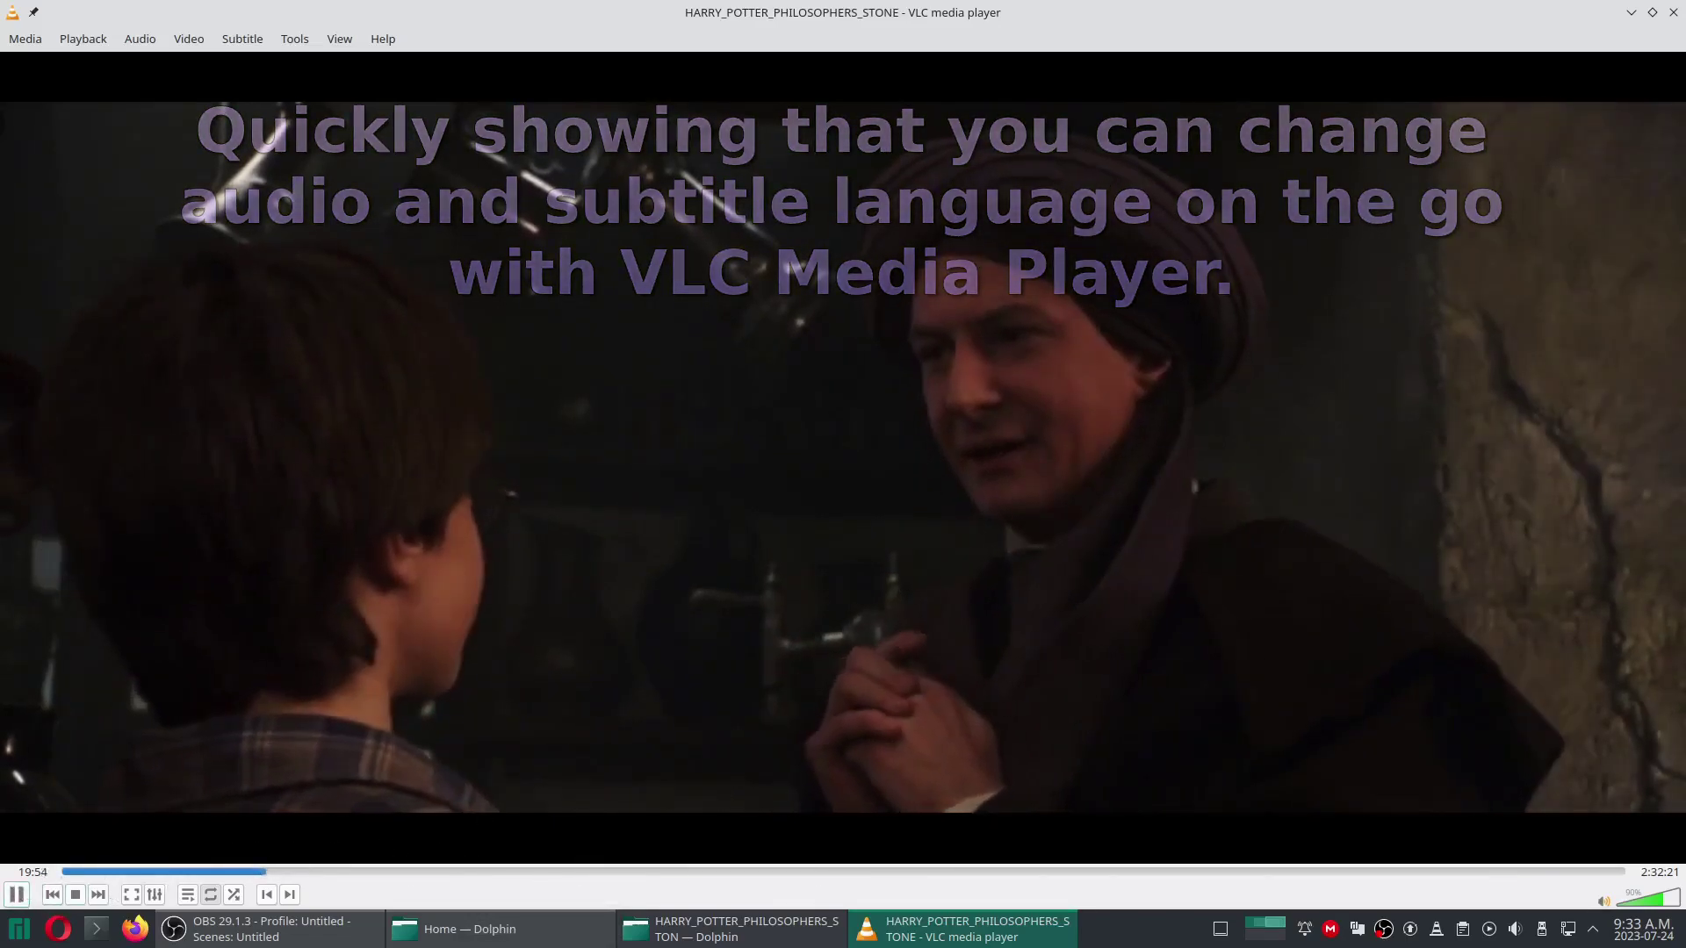
pyautogui.scroll(2, 501, 587)
pyautogui.scroll(2, 500, 587)
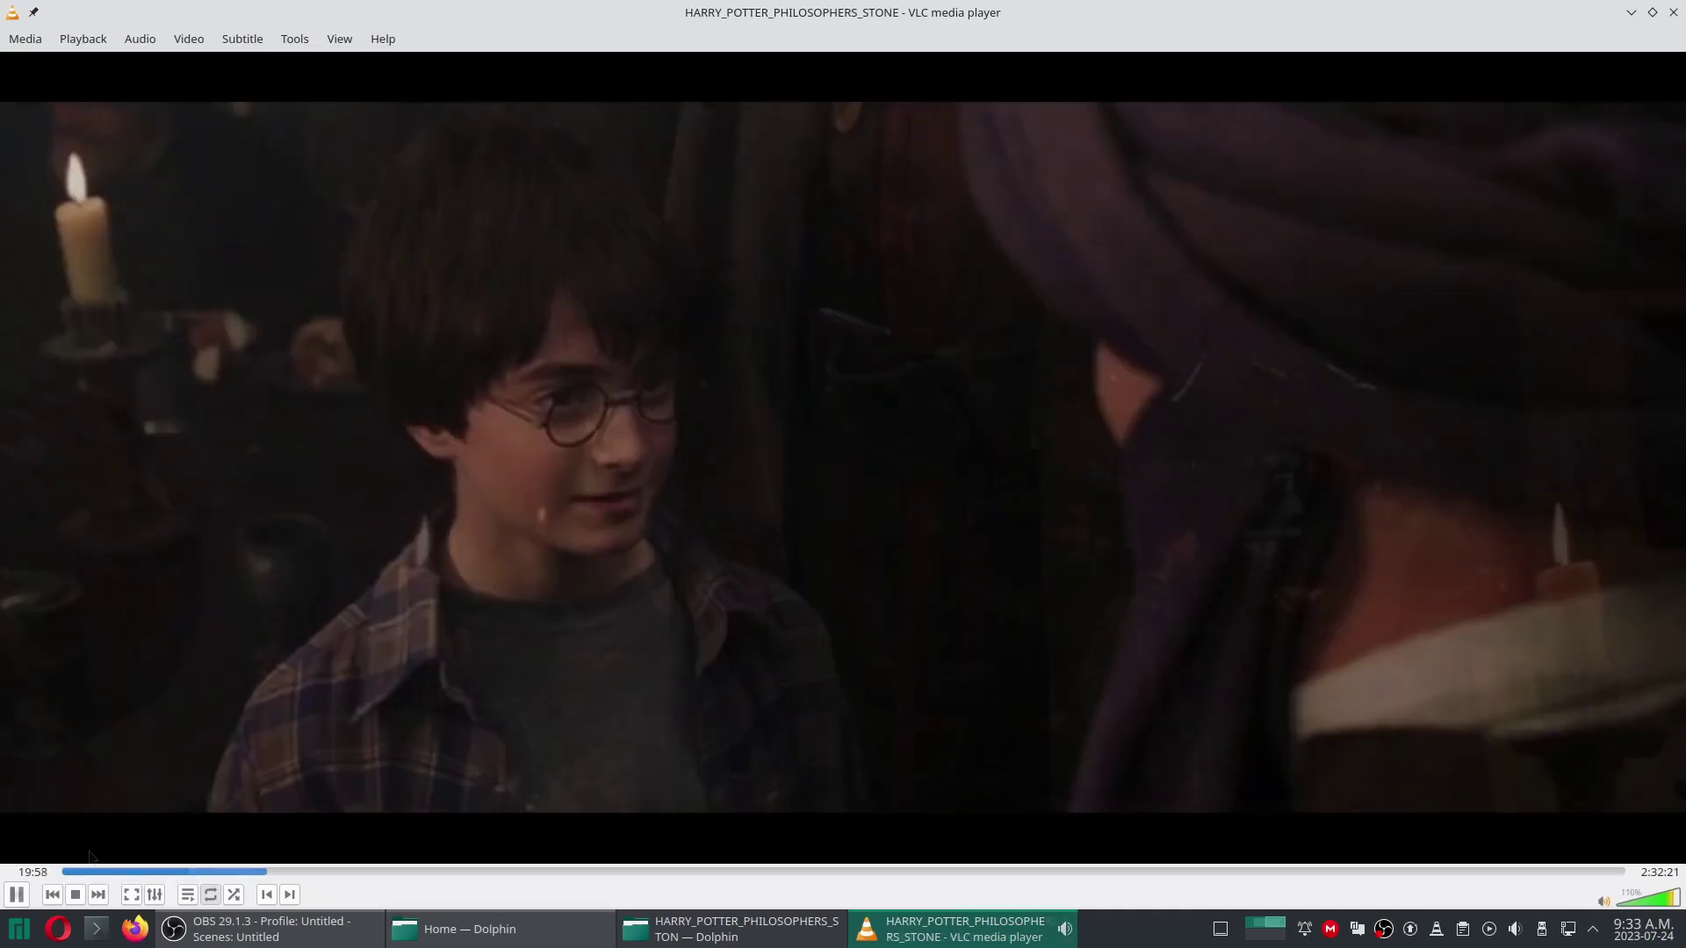
# Enable the subtitle Track 1 - [English], resume playback, and skip slightly ahead in the movie
pyautogui.rightClick(183, 726)
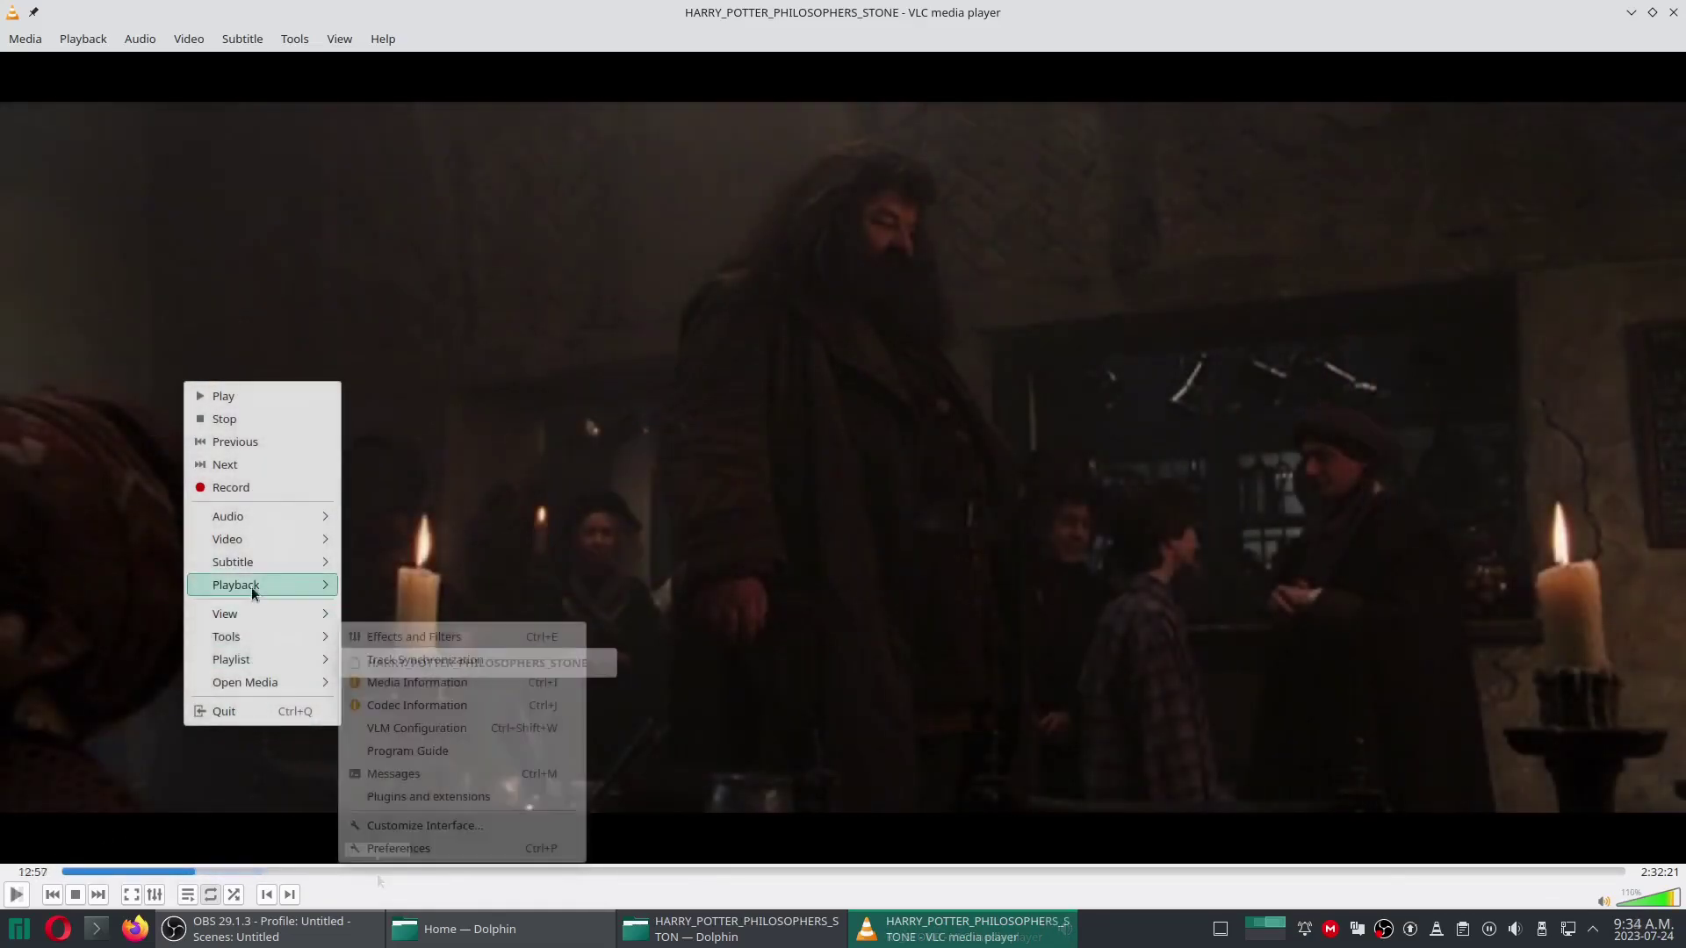
pyautogui.moveTo(254, 567)
pyautogui.moveTo(378, 586)
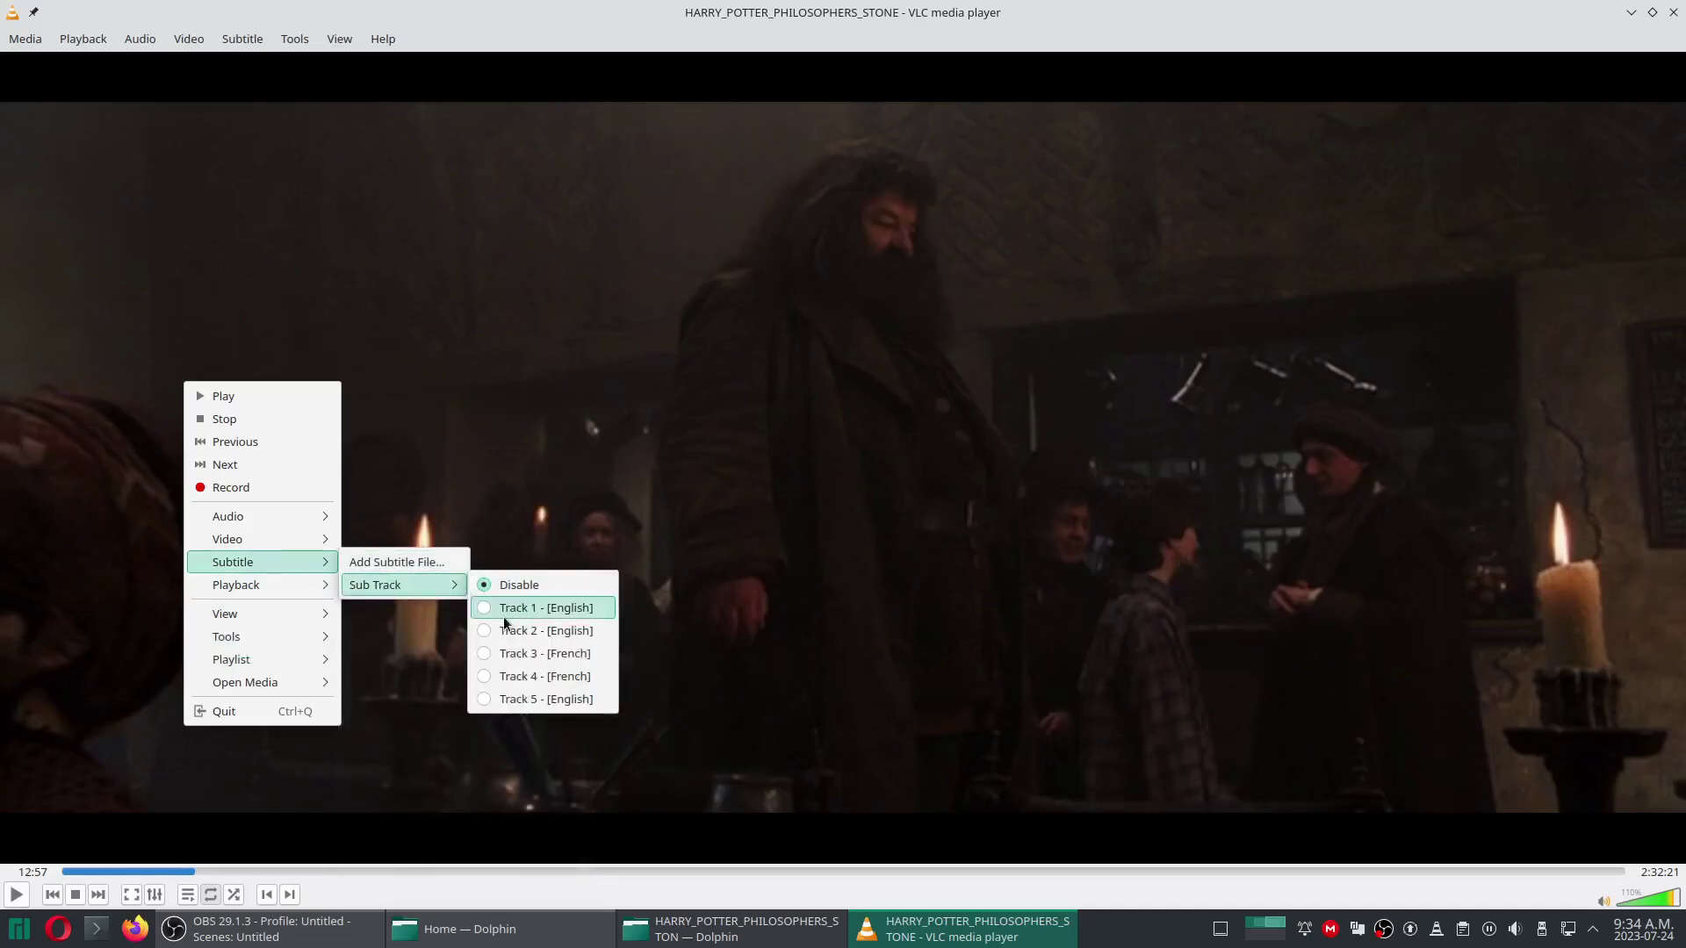
pyautogui.click(545, 608)
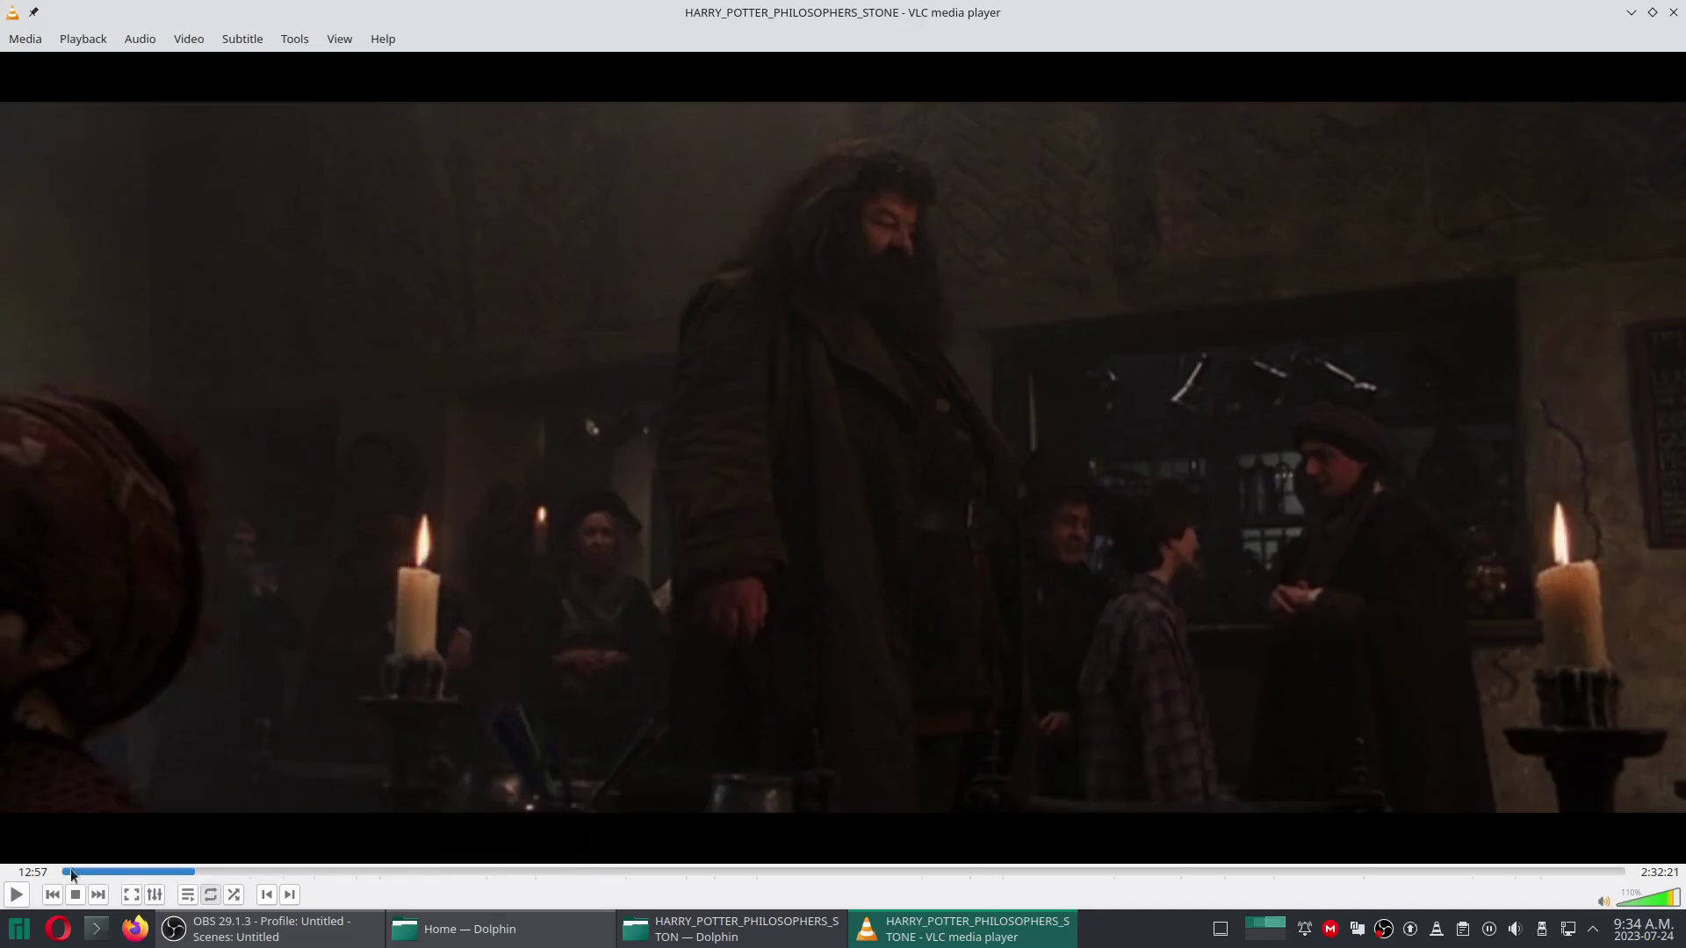
pyautogui.click(18, 900)
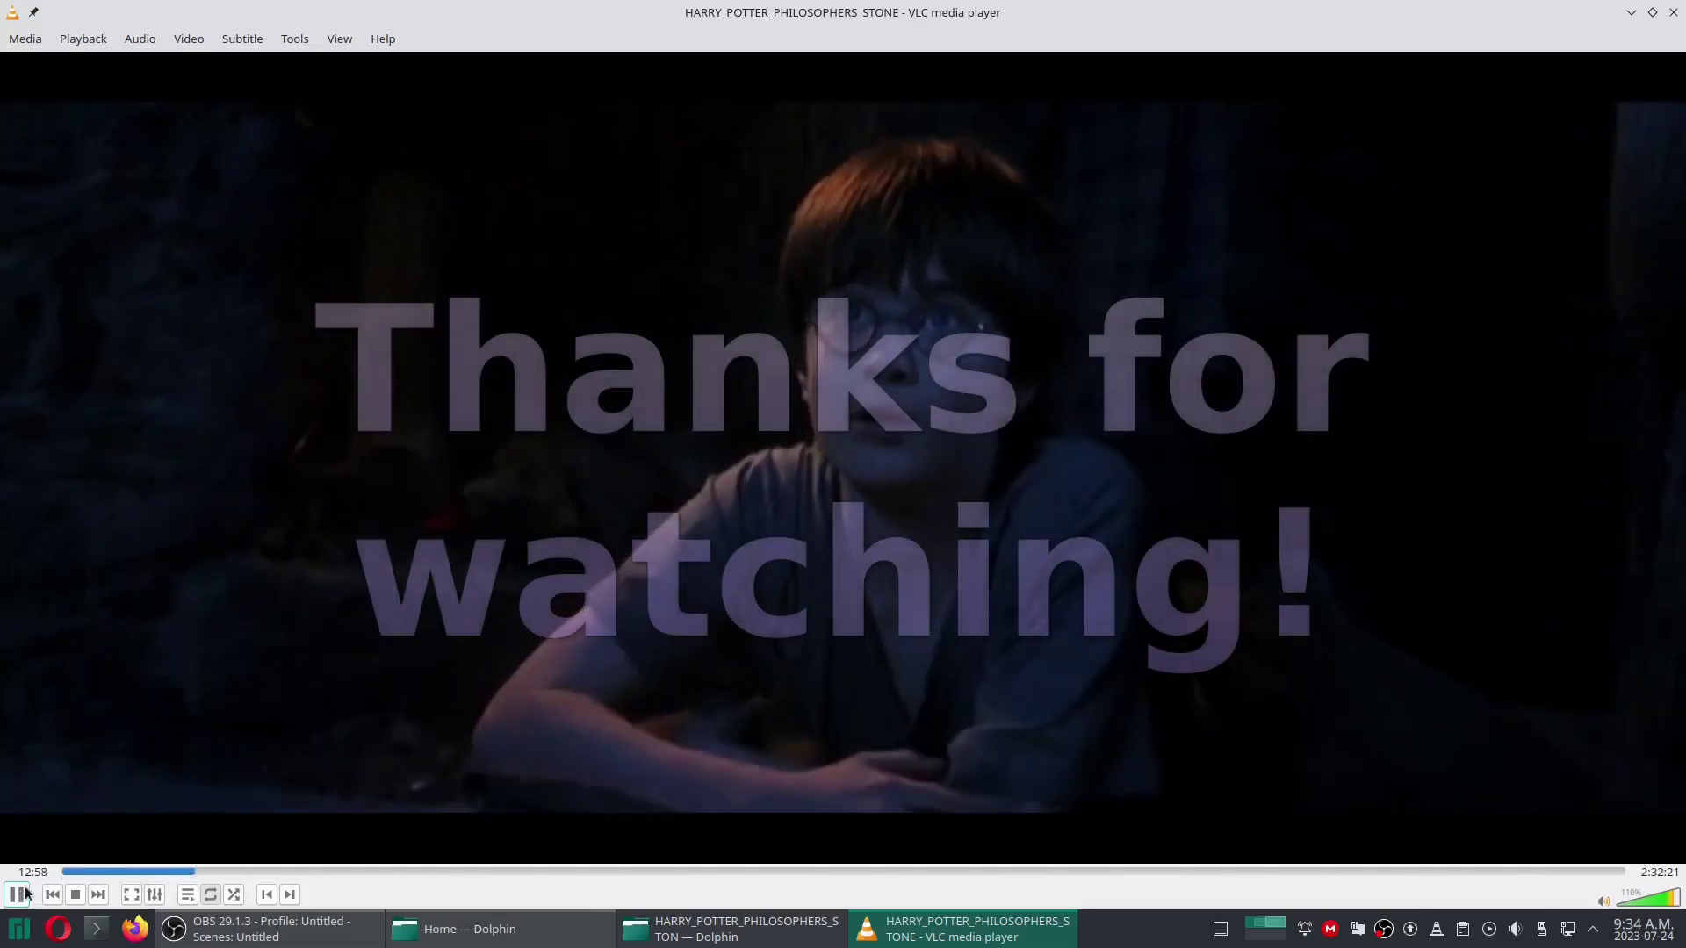
pyautogui.click(202, 873)
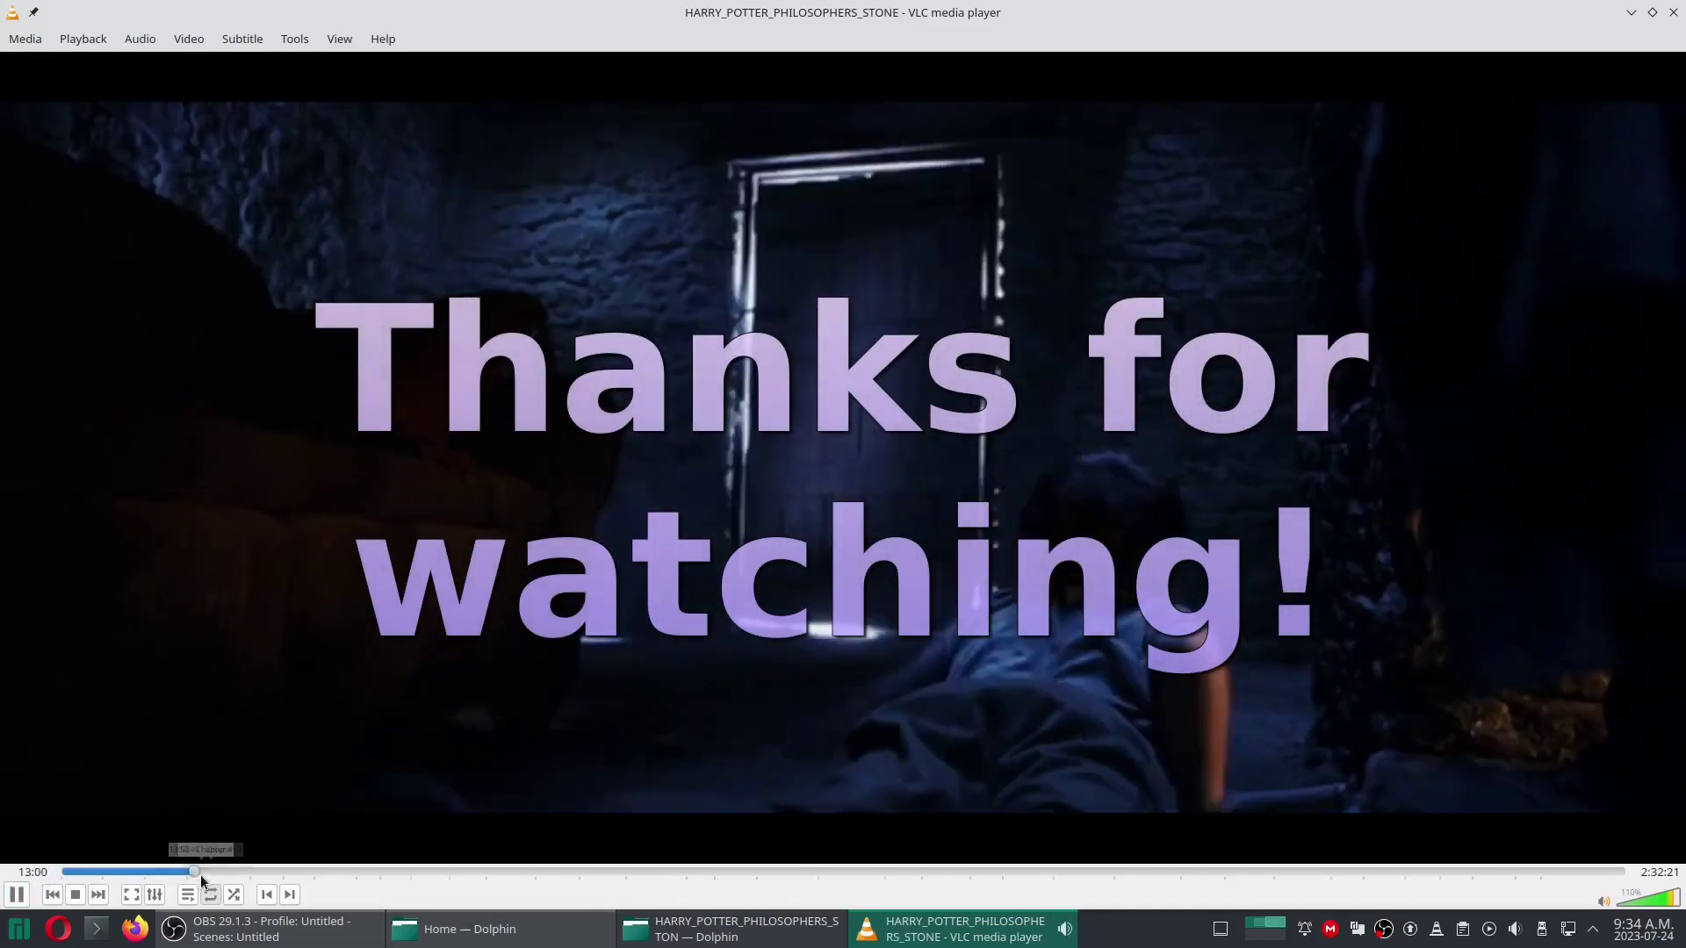